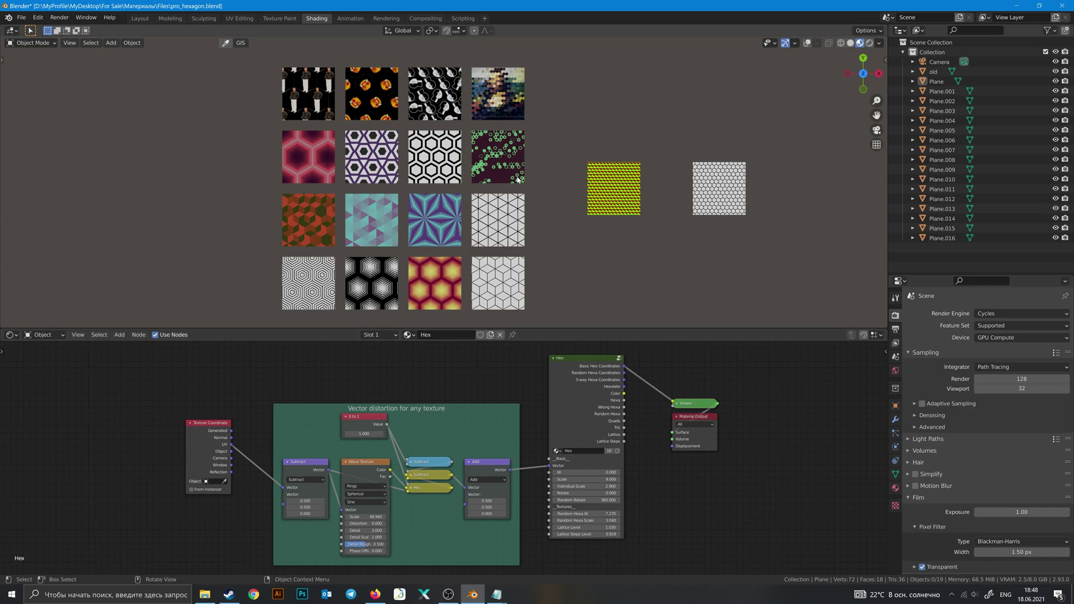
Step: Move the Hex group node slightly lower in the node tree, next to the Viewer node
mouse_move(601, 218)
middle_mouse_down("shift")
mouse_move(633, 285)
mouse_move(609, 234)
middle_mouse_up("shift")
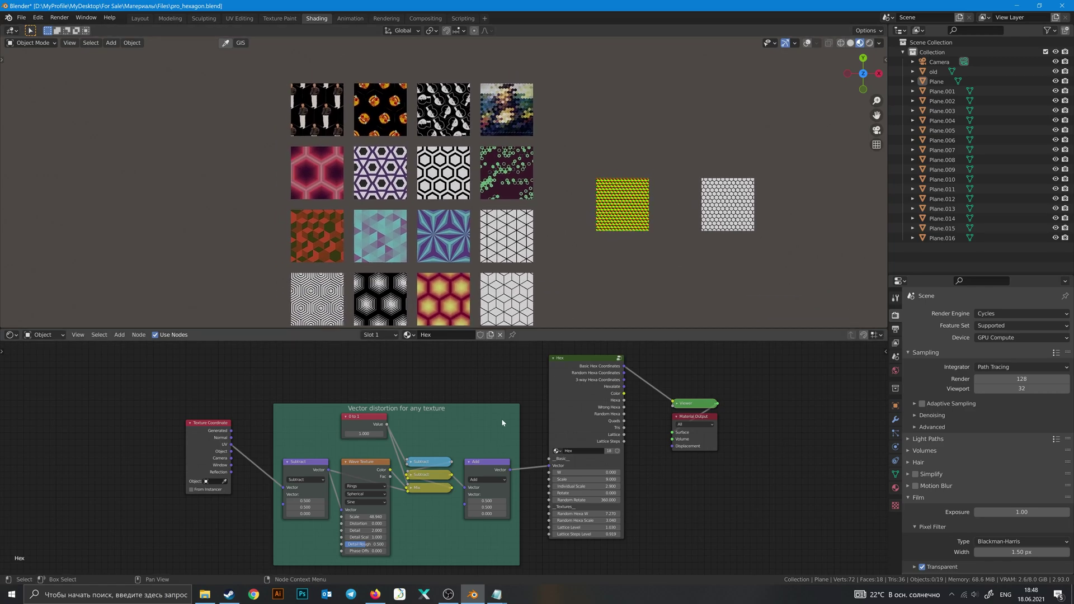
left_click_drag(577, 372, 585, 405)
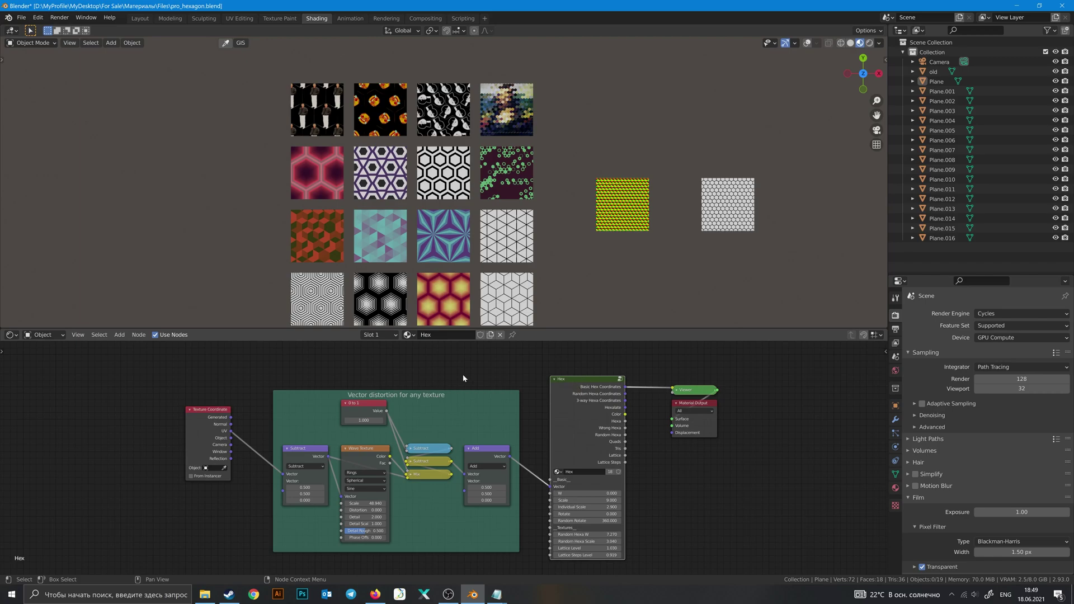
mouse_move(500, 373)
middle_mouse_down()
mouse_move(491, 363)
mouse_move(505, 363)
middle_mouse_up()
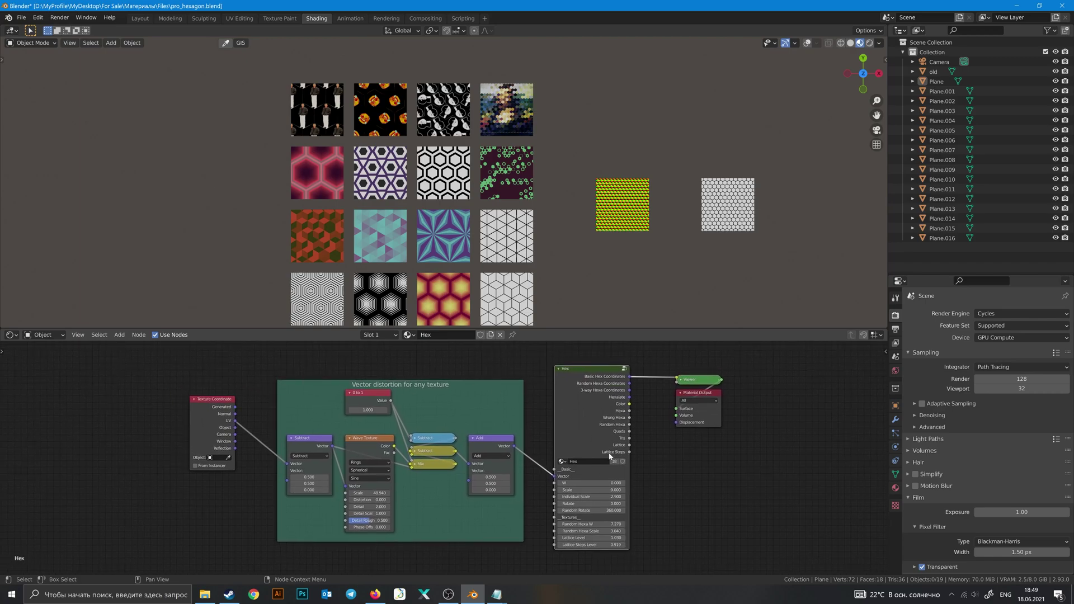
middle_click_drag(572, 272, 588, 257, "shift")
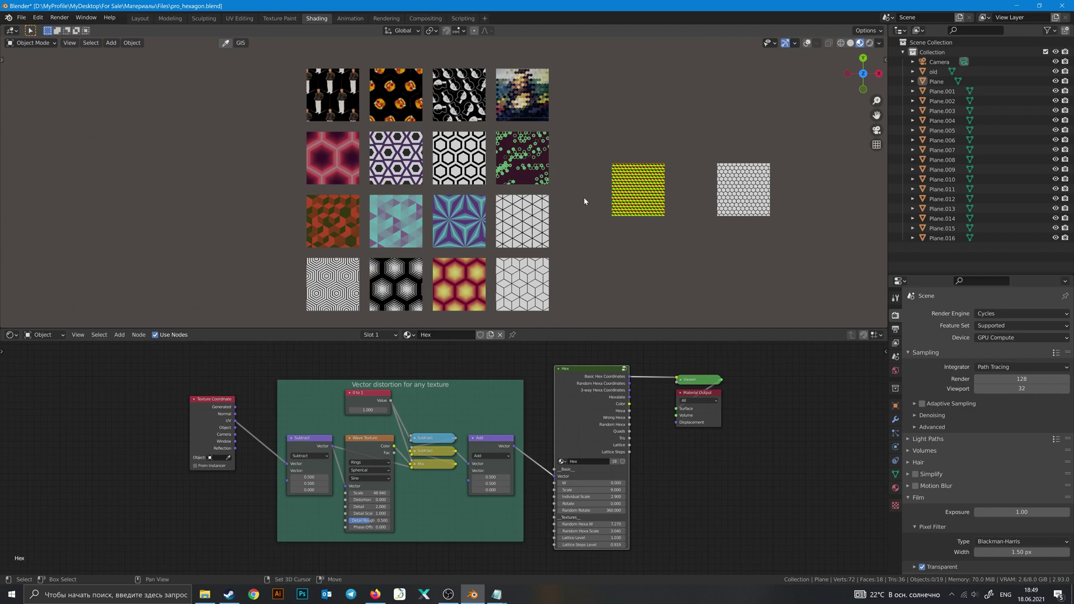
middle_click_drag(584, 201, 577, 199, "shift")
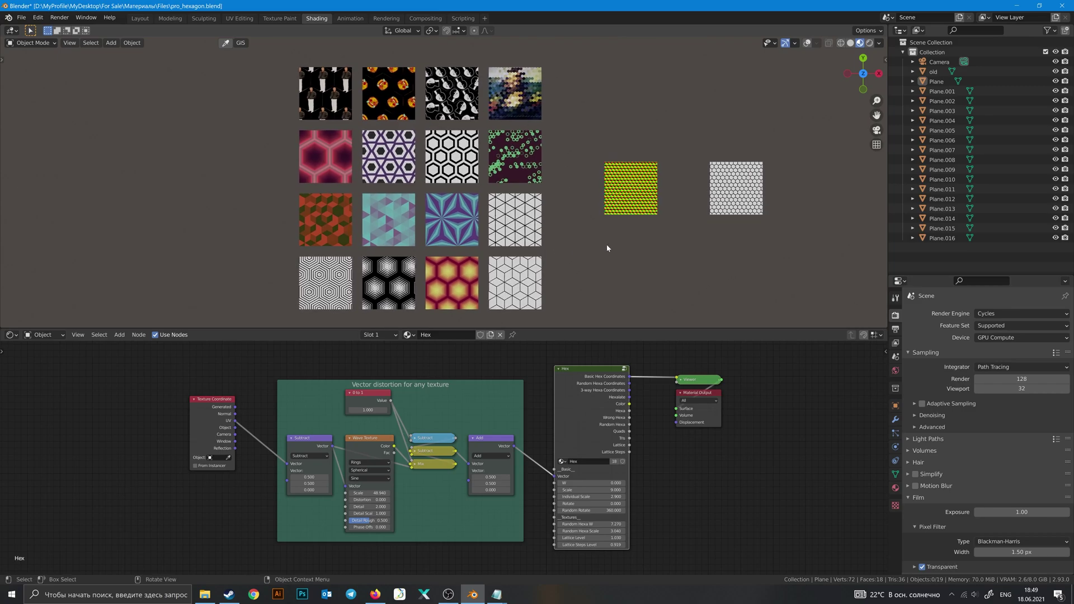
middle_click_drag(607, 248, 594, 247, "shift")
middle_click_drag(533, 403, 594, 401)
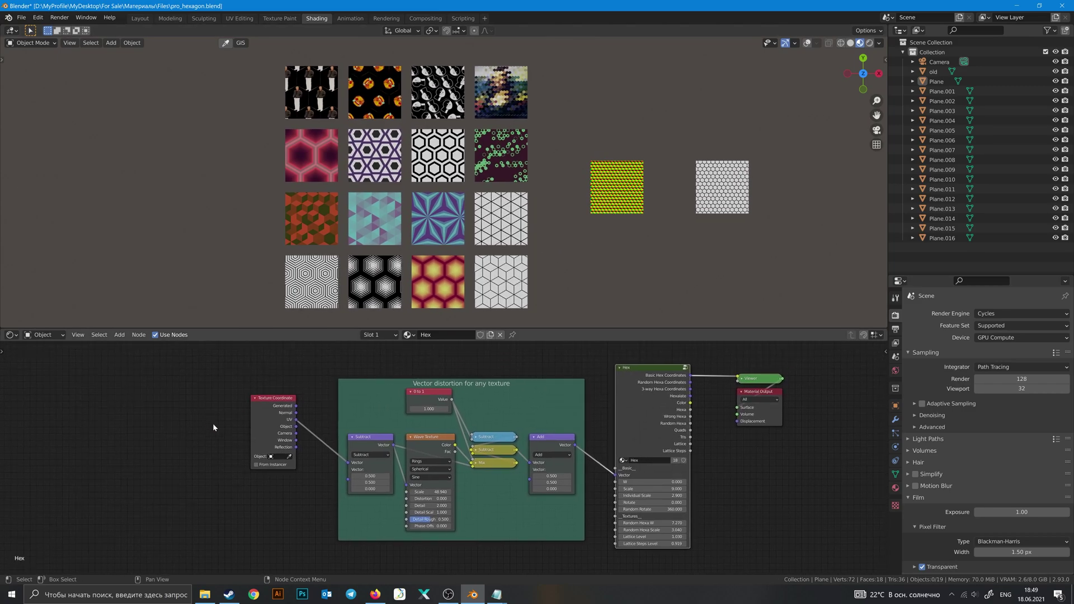
middle_click_drag(438, 375, 453, 366)
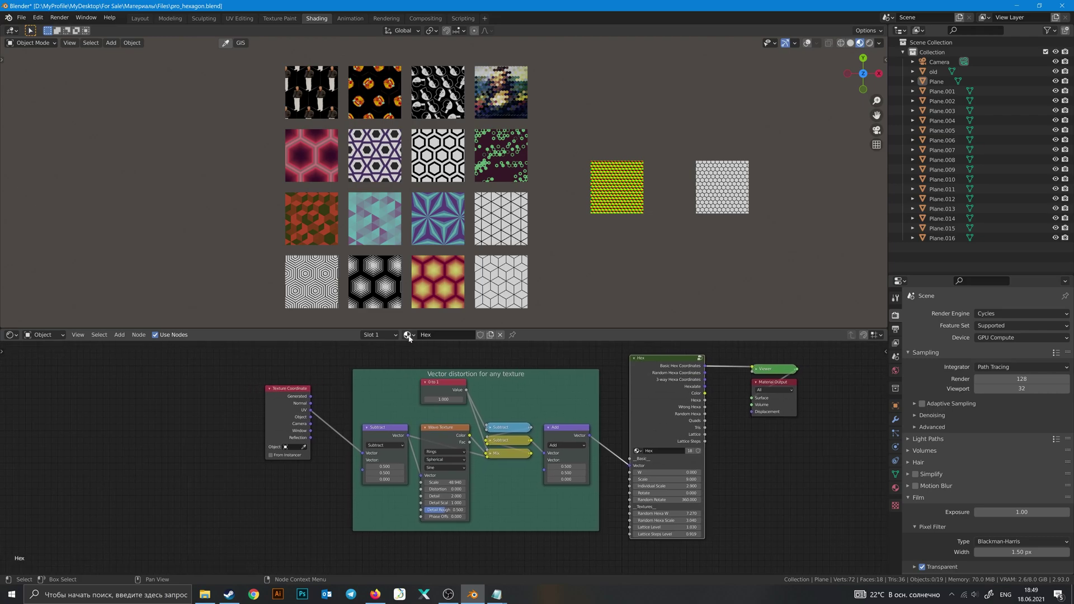
middle_click_drag(530, 364, 491, 380)
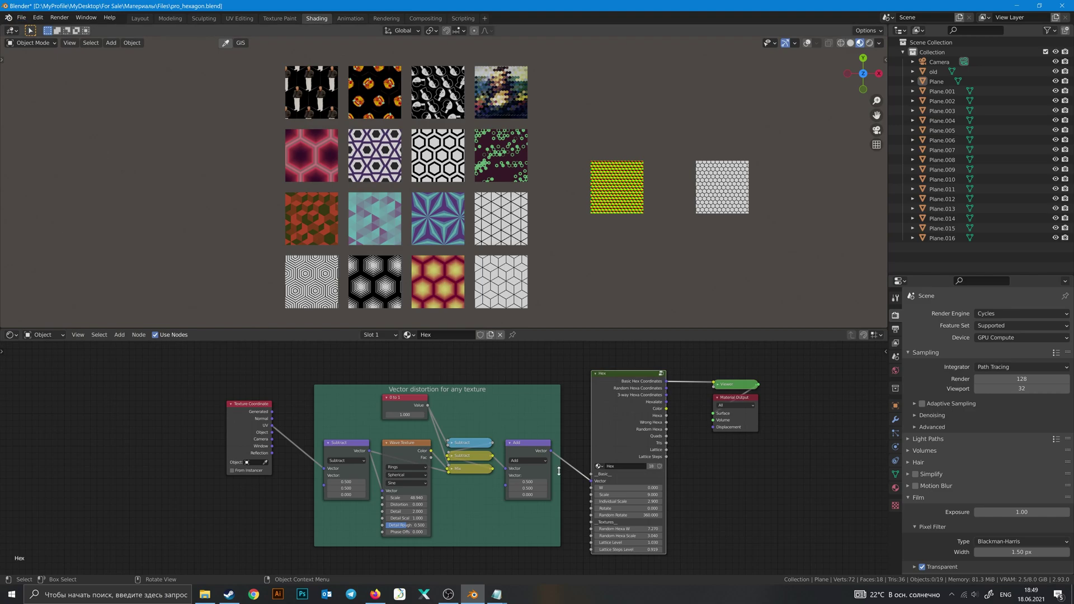
Step: Browse into pro_hexagon.blend with the Append command to show where the materials can be imported from
left_click(22, 18)
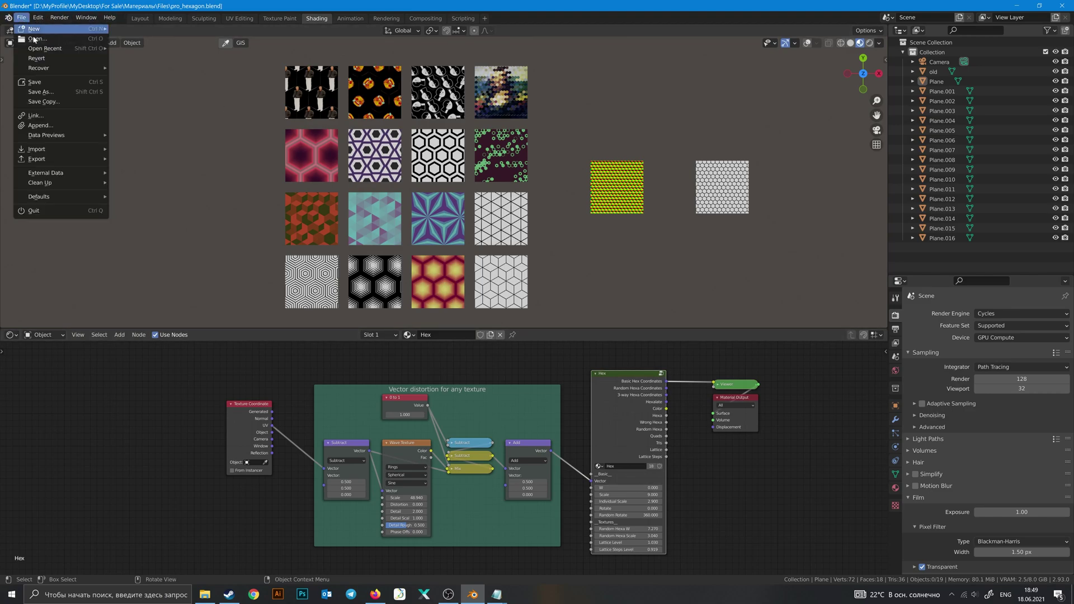
left_click(40, 126)
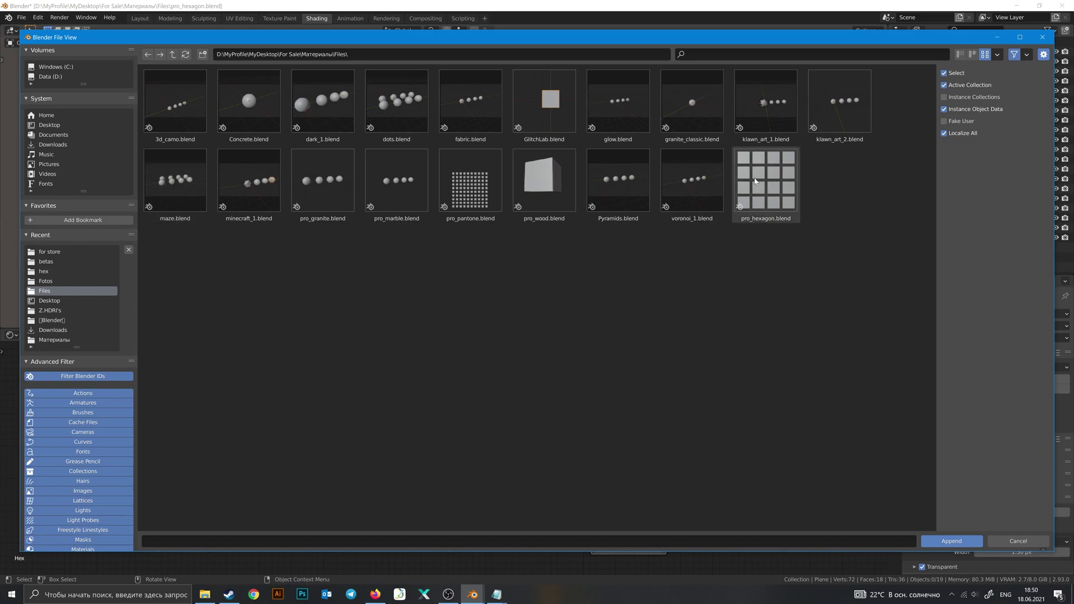
double_click(754, 180)
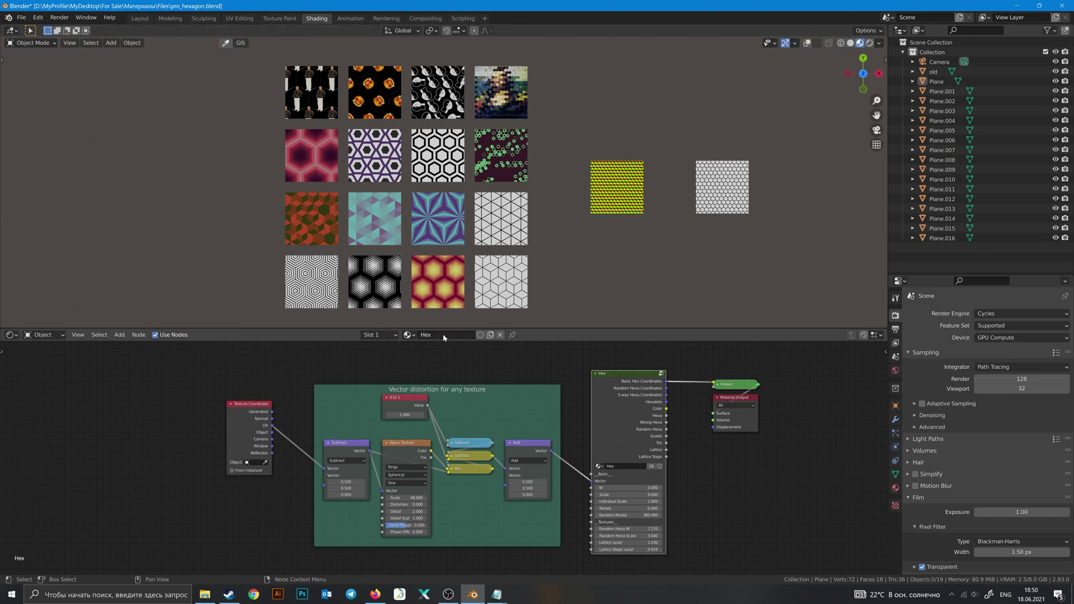
Step: Switch to Firefox and look through the posts on the materials account's Instagram profile
left_click(375, 594)
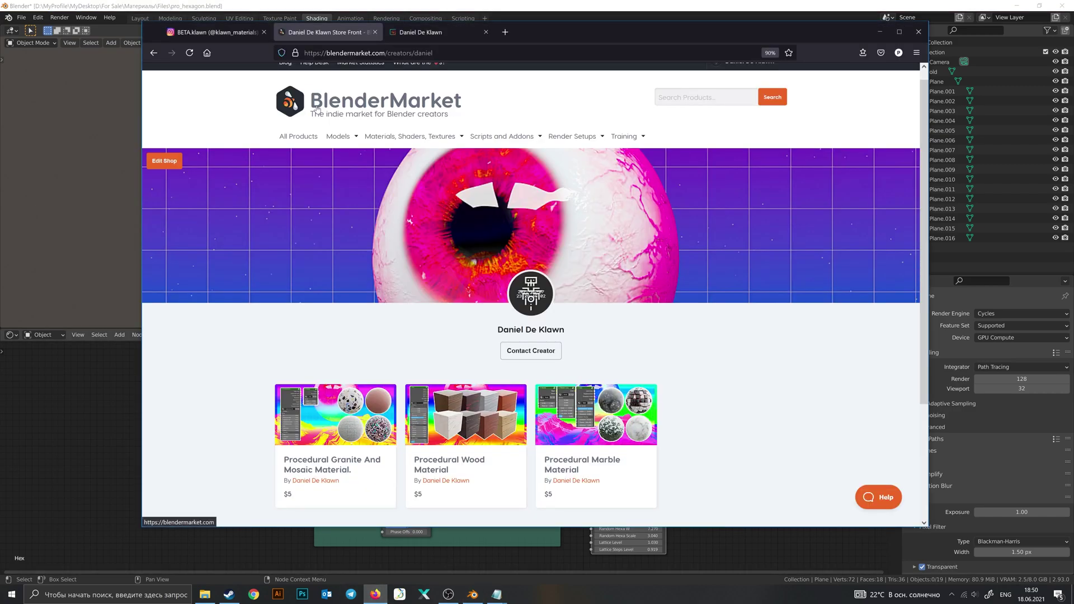
left_click(215, 32)
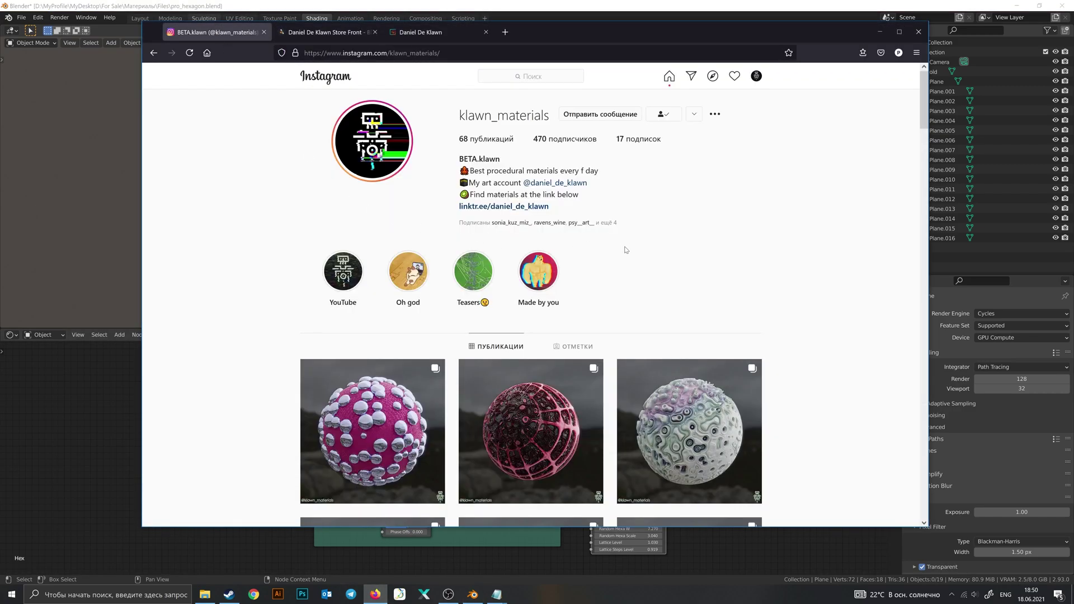
scroll(628, 324, "down", 6)
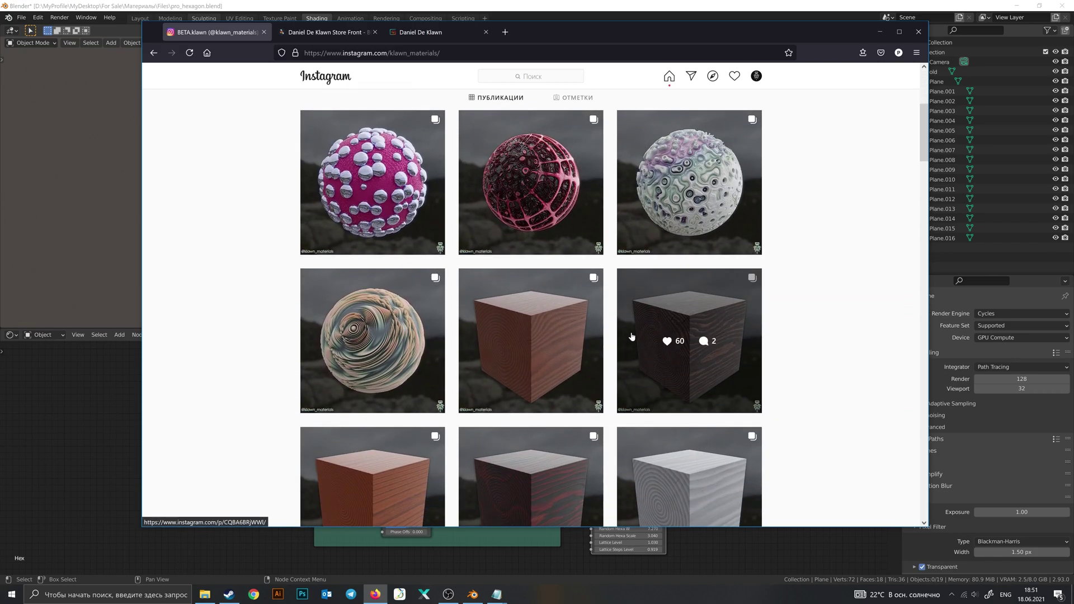
scroll(631, 336, "down", 8)
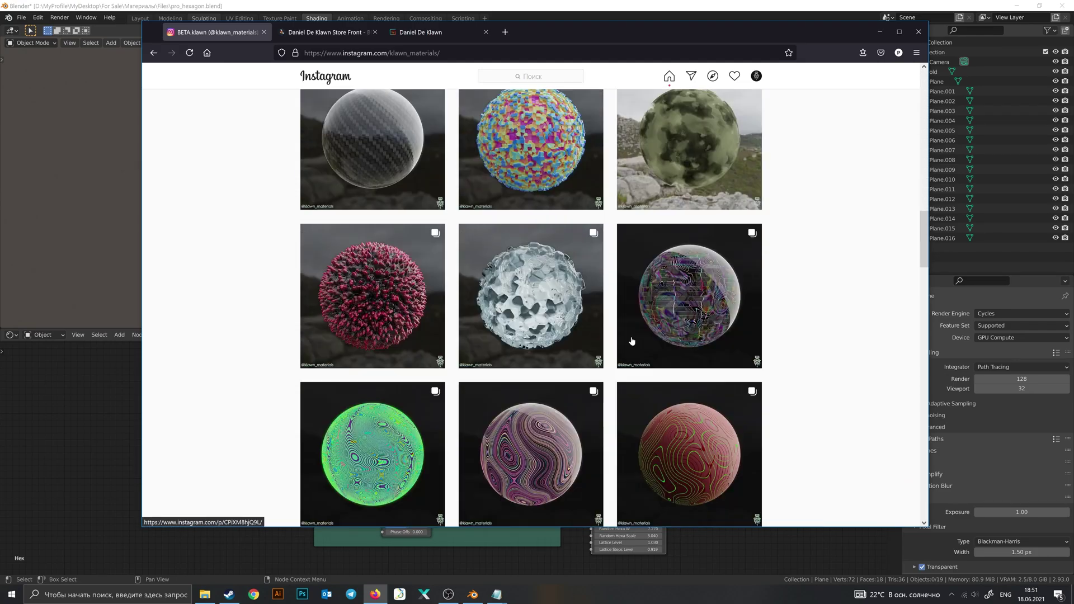
scroll(633, 343, "up", 7)
scroll(632, 343, "up", 7)
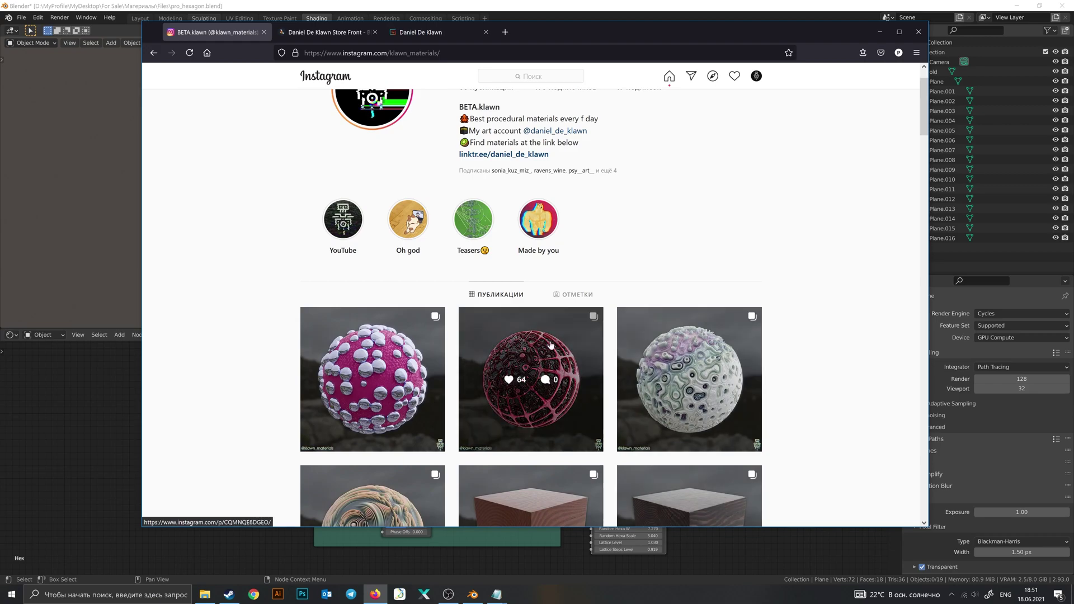
Step: Open Instagram material posts, including the Flesher texture one, and page through its images
left_click(392, 369)
left_click(778, 299)
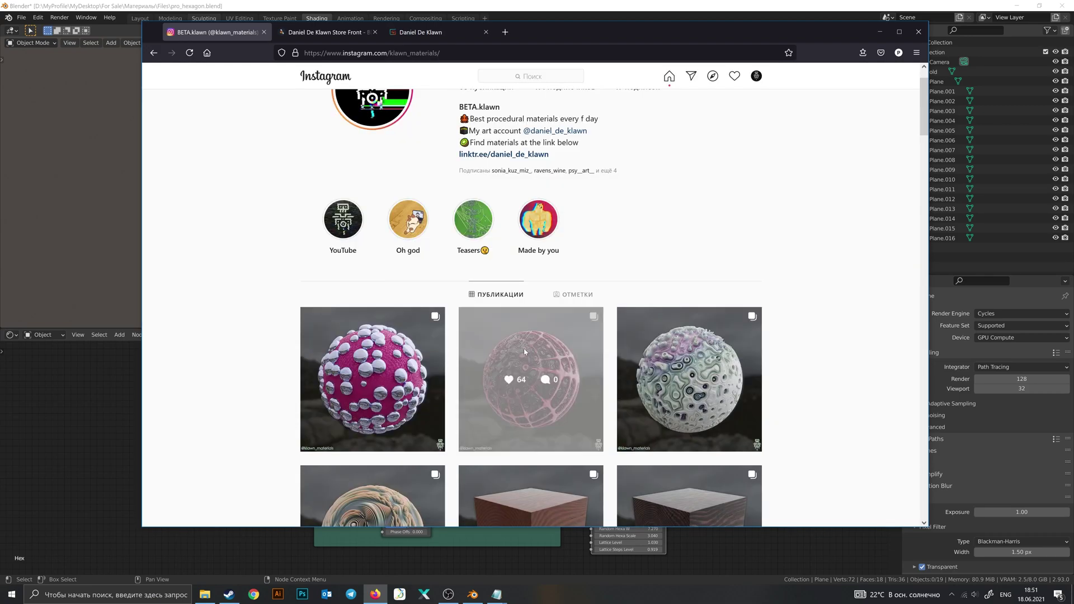
left_click(584, 295)
left_click(583, 295)
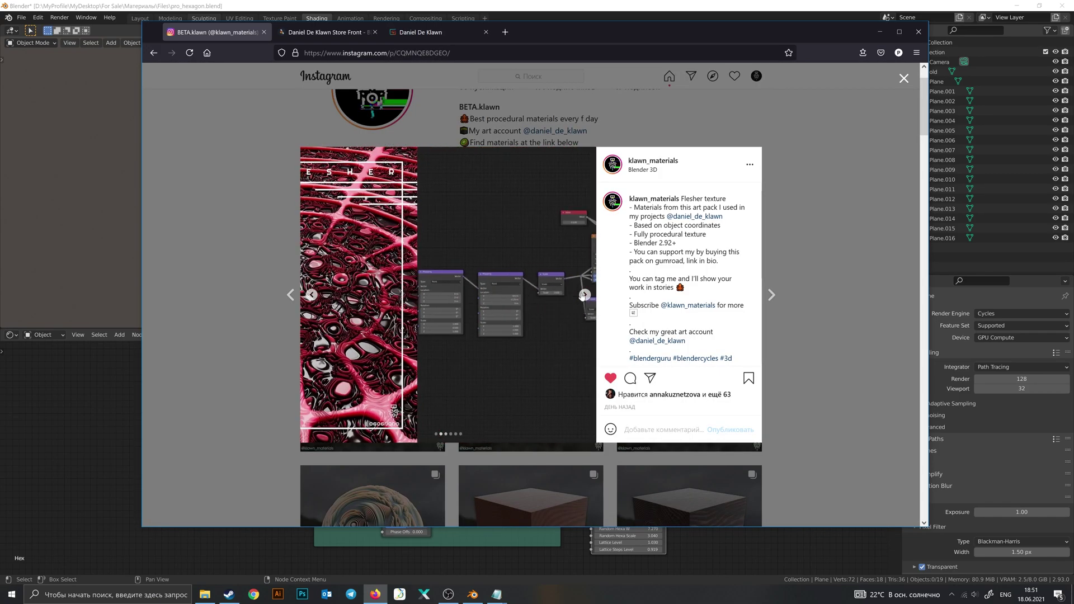
left_click(583, 295)
Step: Look through the procedural material packs on the creator's Gumroad page
left_click(324, 32)
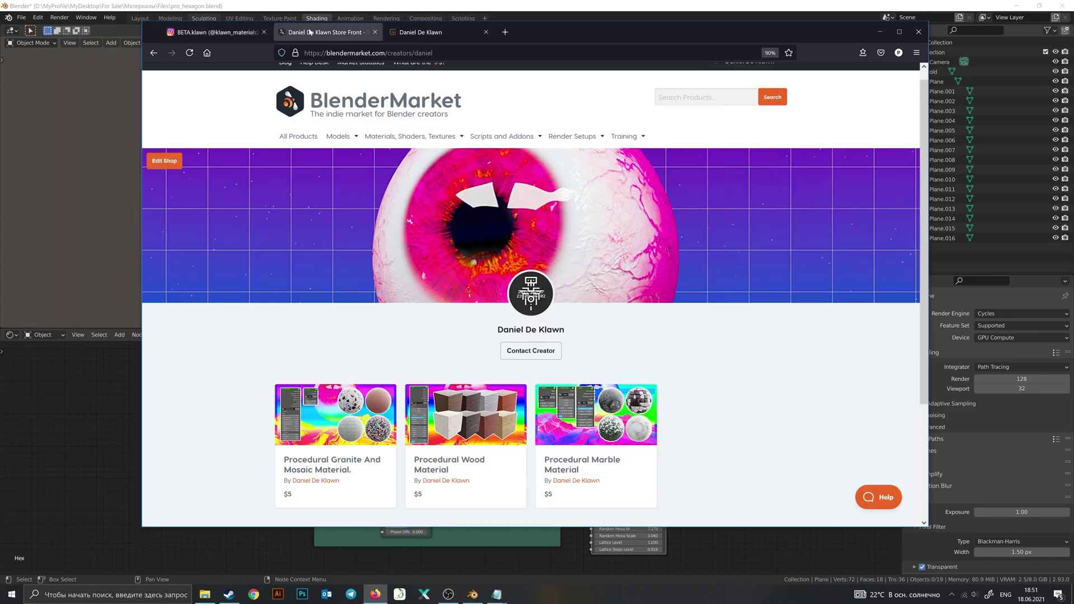
left_click(425, 32)
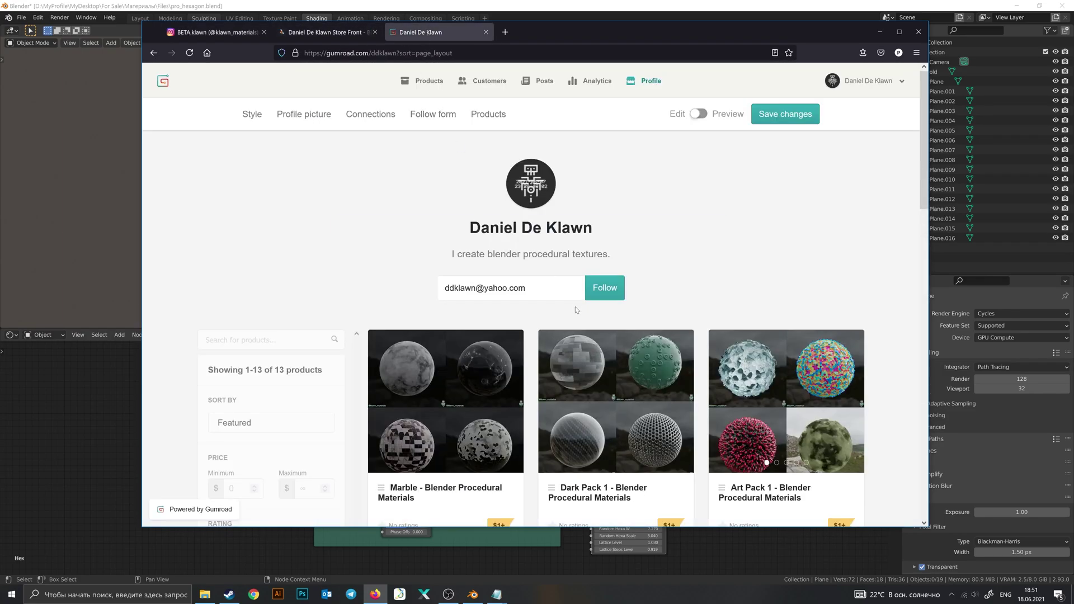
scroll(576, 309, "down", 10)
scroll(559, 303, "up", 5)
Step: Look over the granite, wood and marble material products in the creator's Blender Market store
left_click(314, 34)
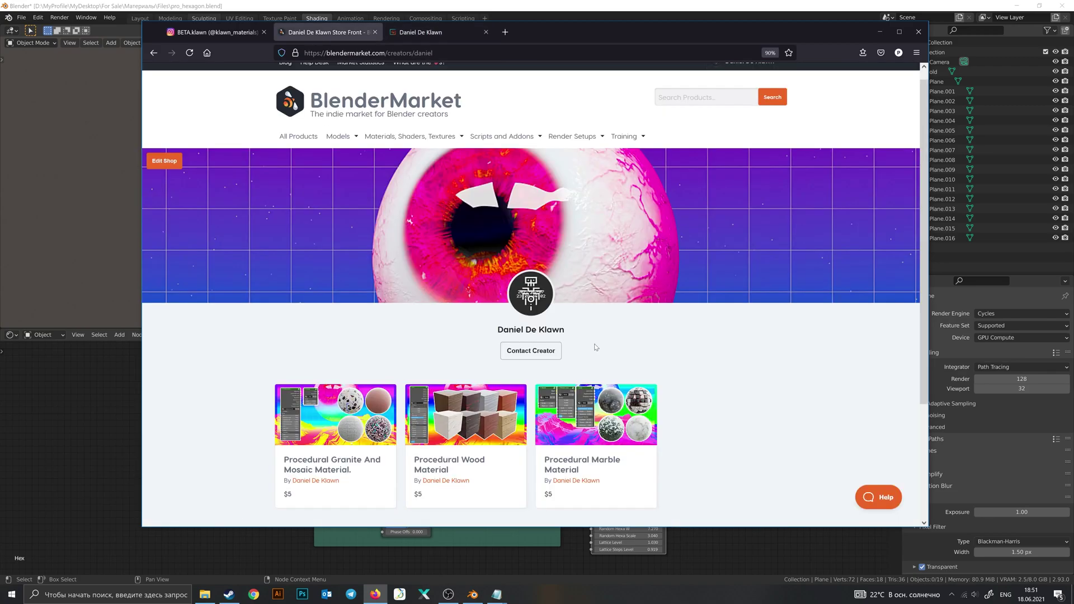
scroll(596, 348, "down", 5)
scroll(652, 324, "up", 6)
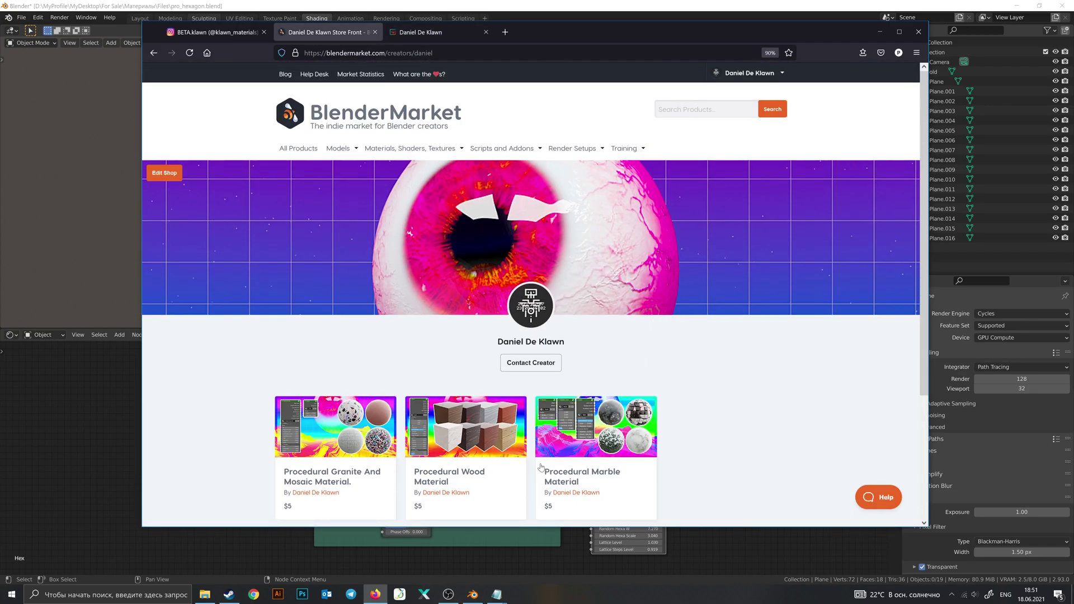
scroll(539, 401, "down", 3)
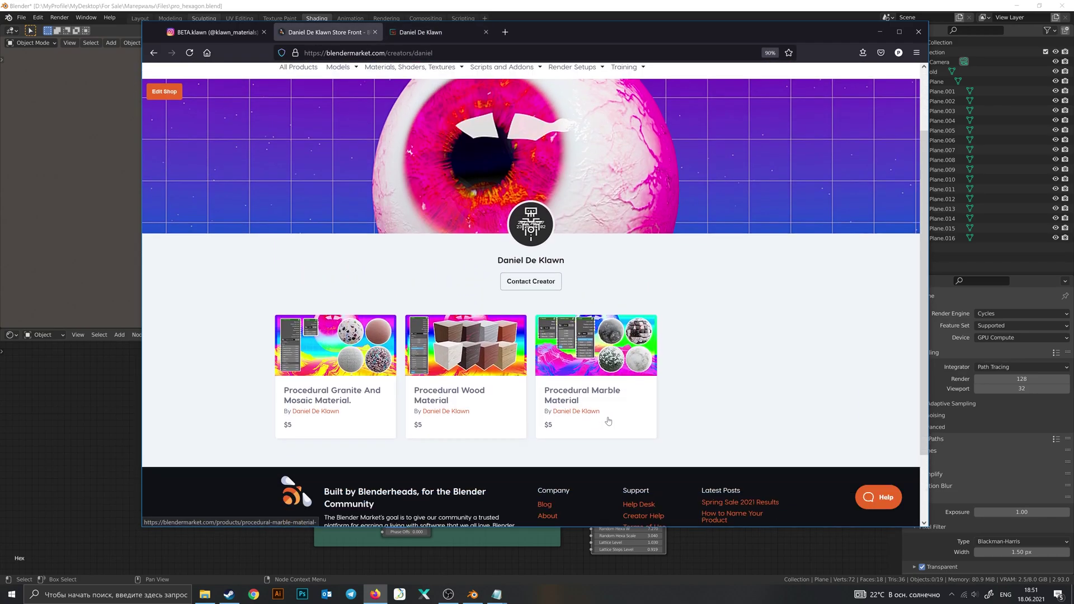
scroll(678, 293, "up", 2)
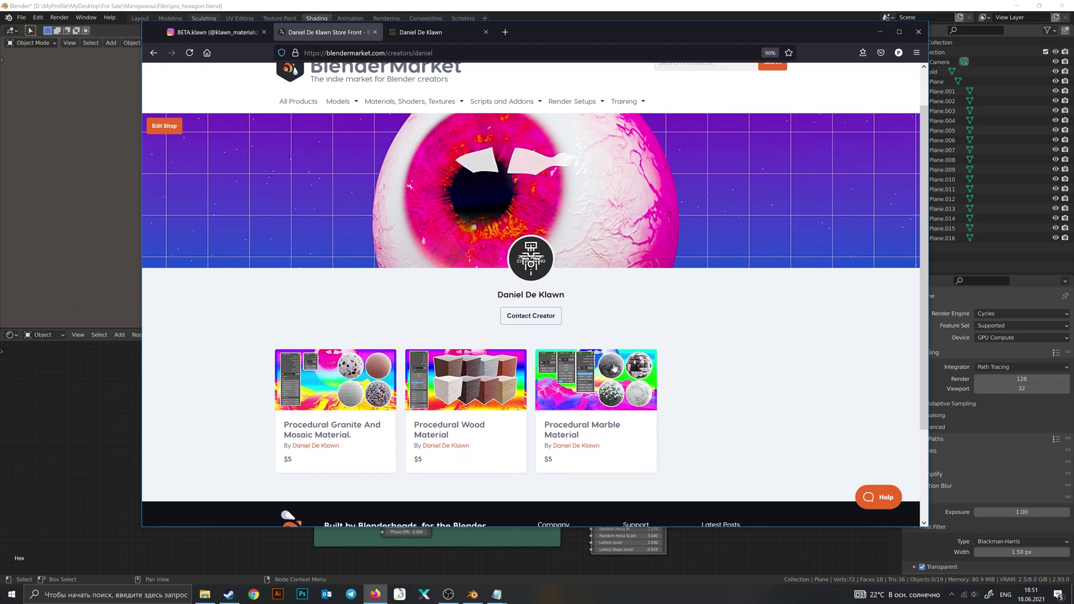
scroll(706, 385, "down", 1)
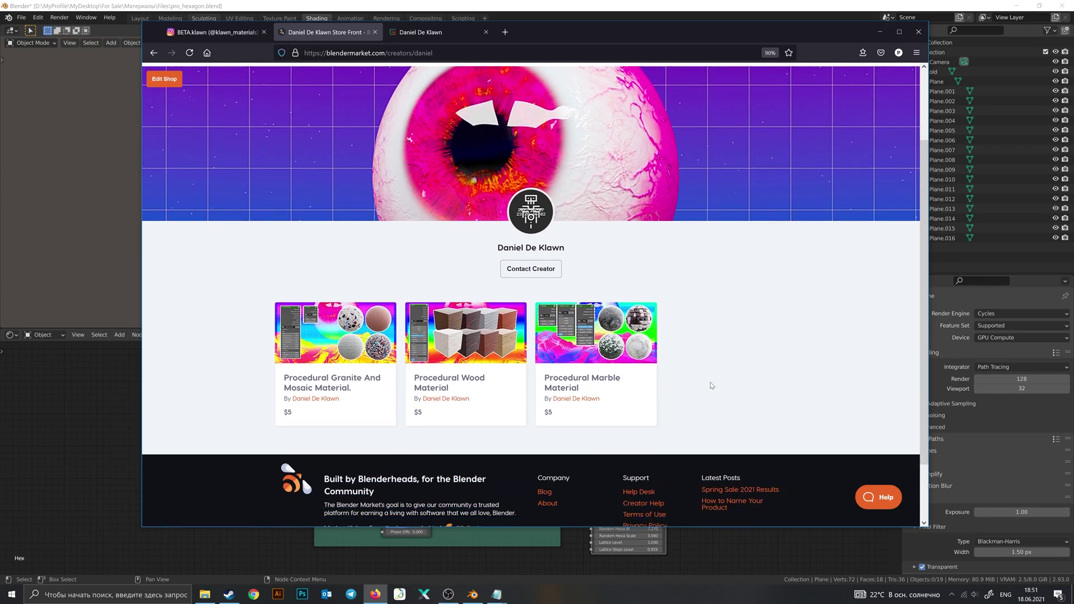
scroll(746, 386, "up", 3)
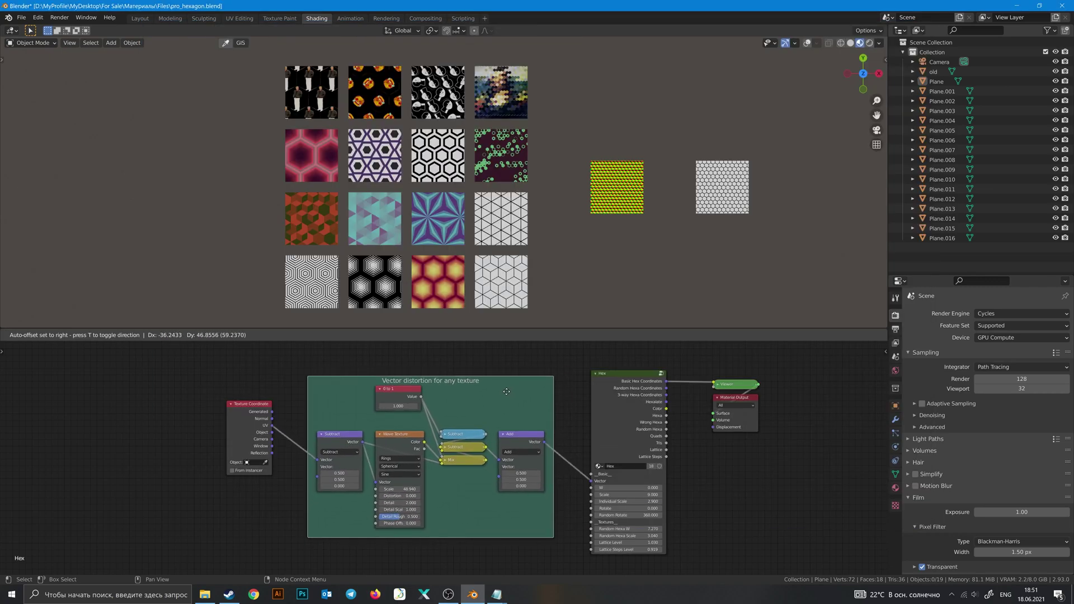
Step: Switch back to Blender and move the "Vector distortion for any texture" frame slightly away from the Hex node
left_click_drag(506, 392, 506, 392)
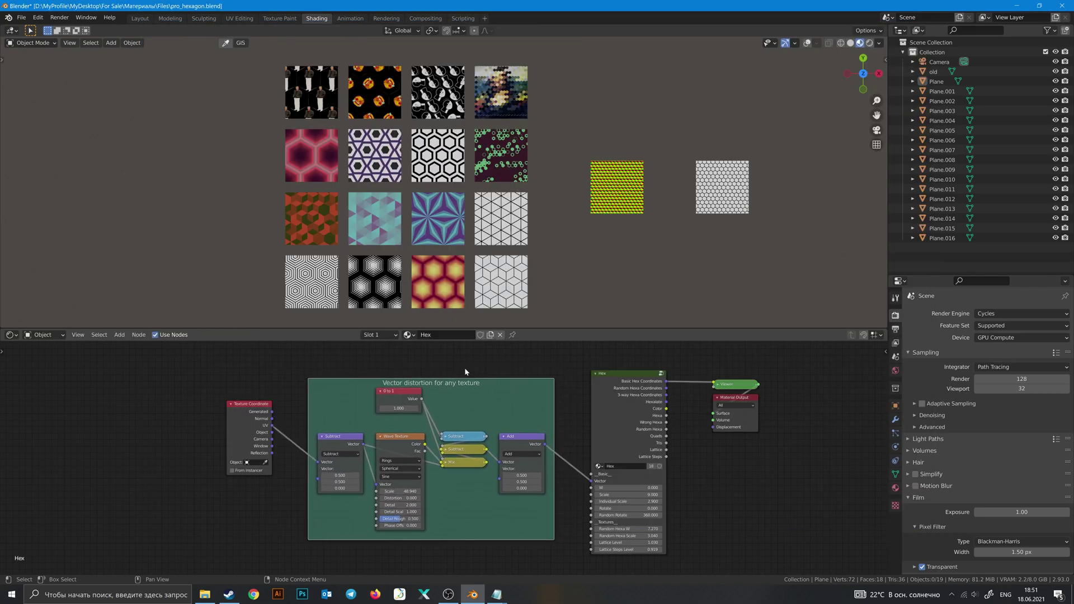
scroll(465, 371, "up", 2)
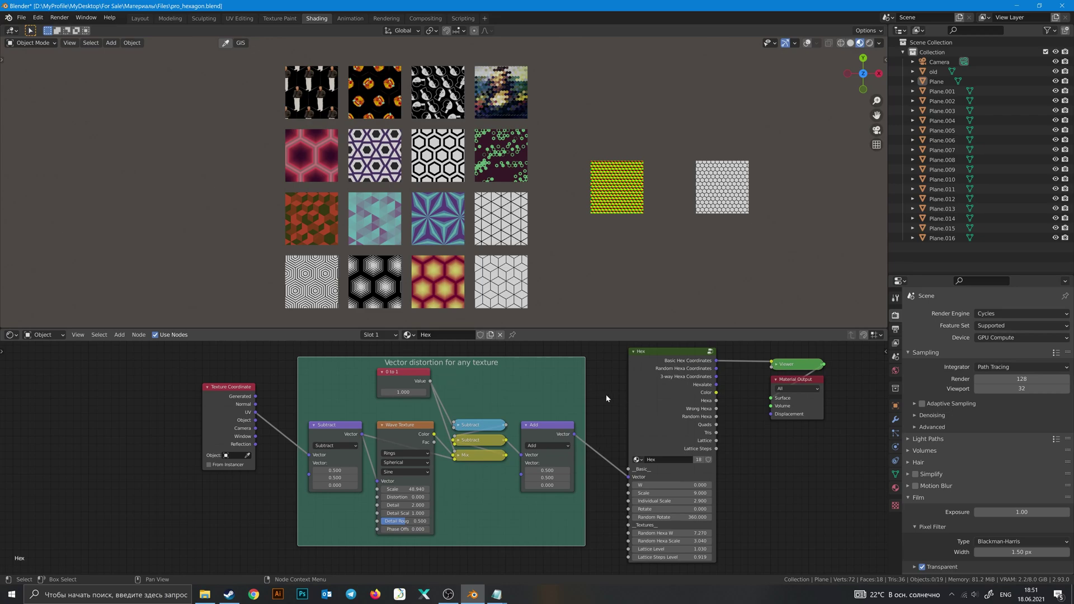
middle_click_drag(696, 371, 649, 402)
Step: Cycle the Viewer preview through the outputs of the Hex group node
left_click(637, 395, "ctrl+shift")
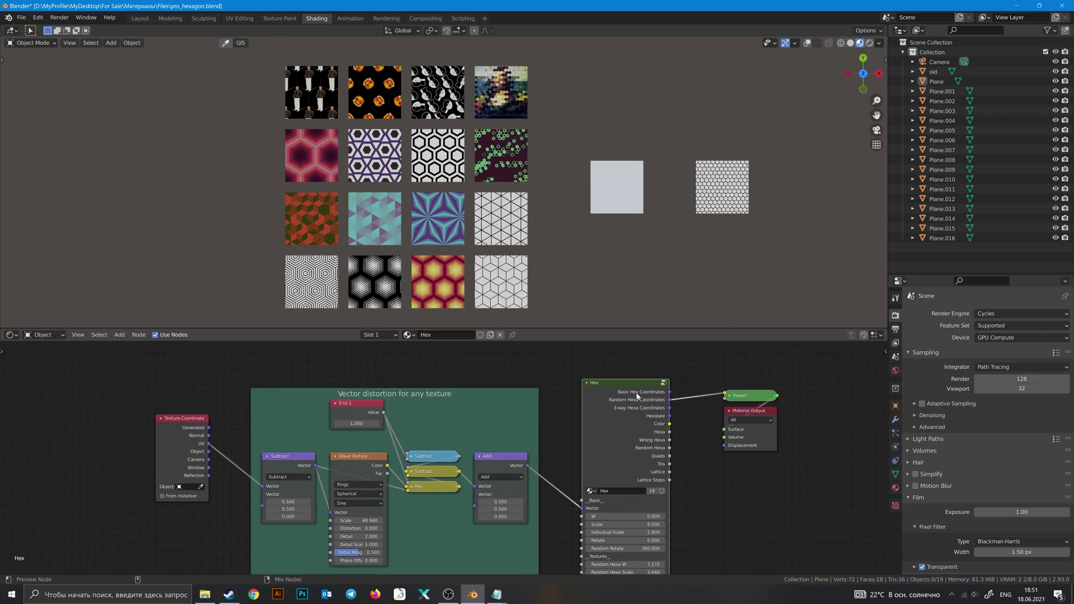
left_click(637, 396, "ctrl+shift")
left_click(637, 395, "ctrl+shift")
left_click(608, 385, "ctrl+shift")
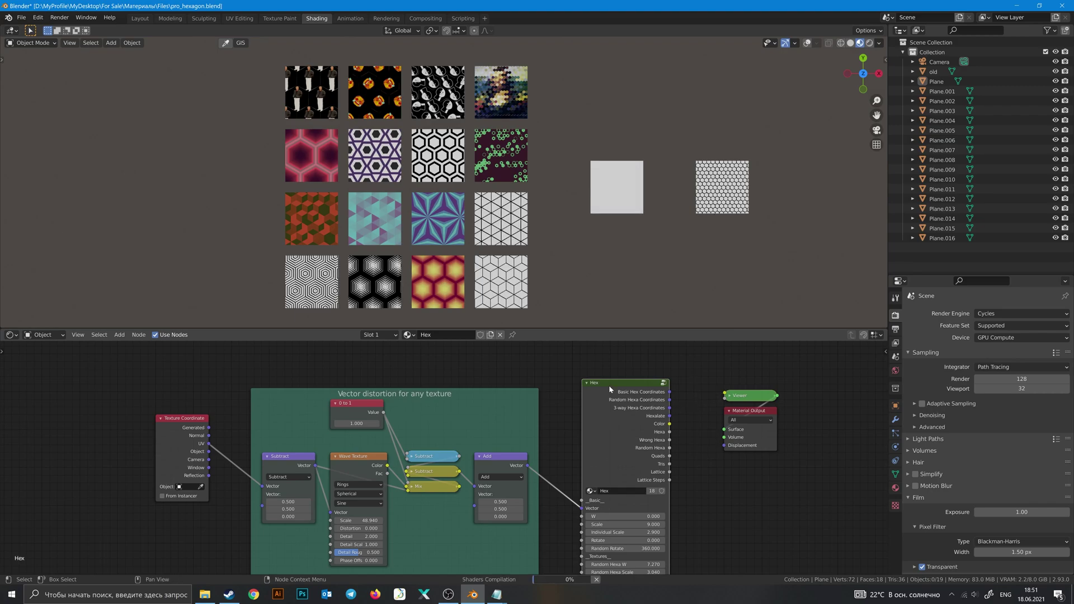
Step: Select the plane with the black triangle lattice and set its material's 0 to 1 distortion value to 0.980
left_click(509, 226)
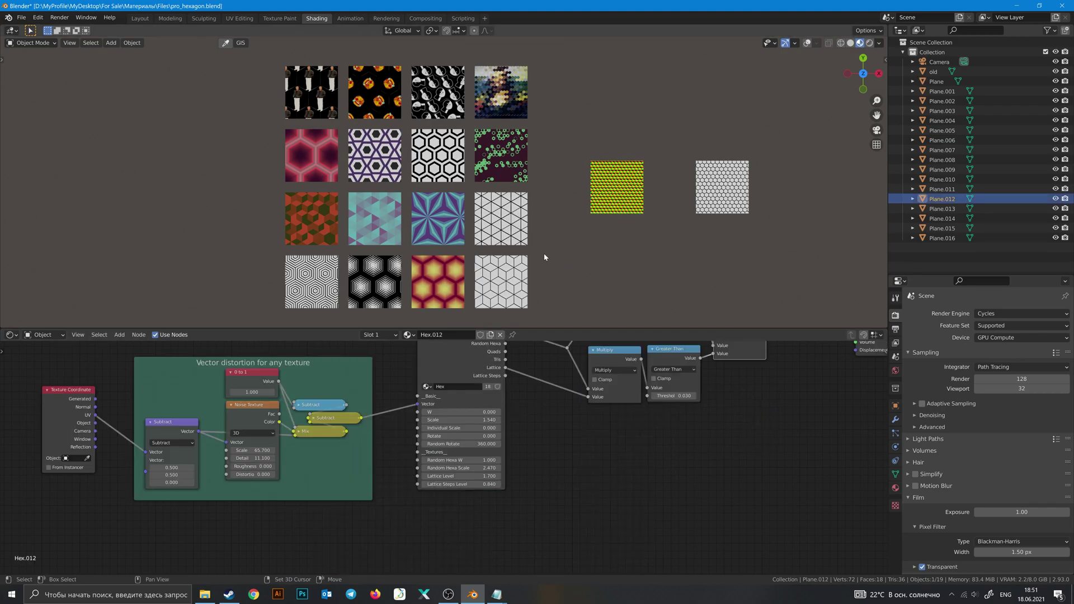
scroll(543, 257, "up", 7)
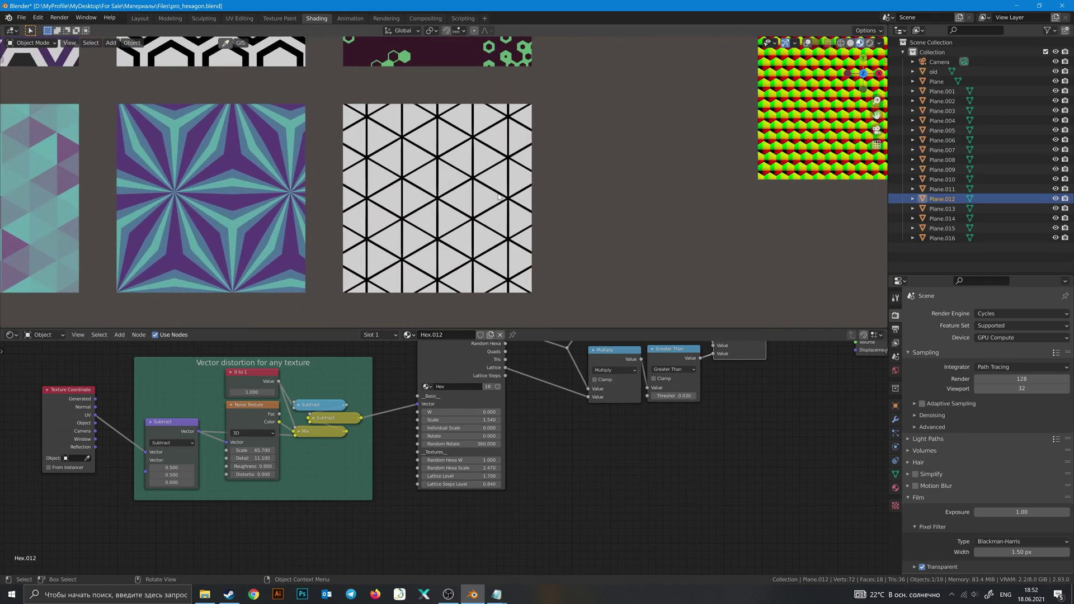
scroll(498, 197, "up", 5)
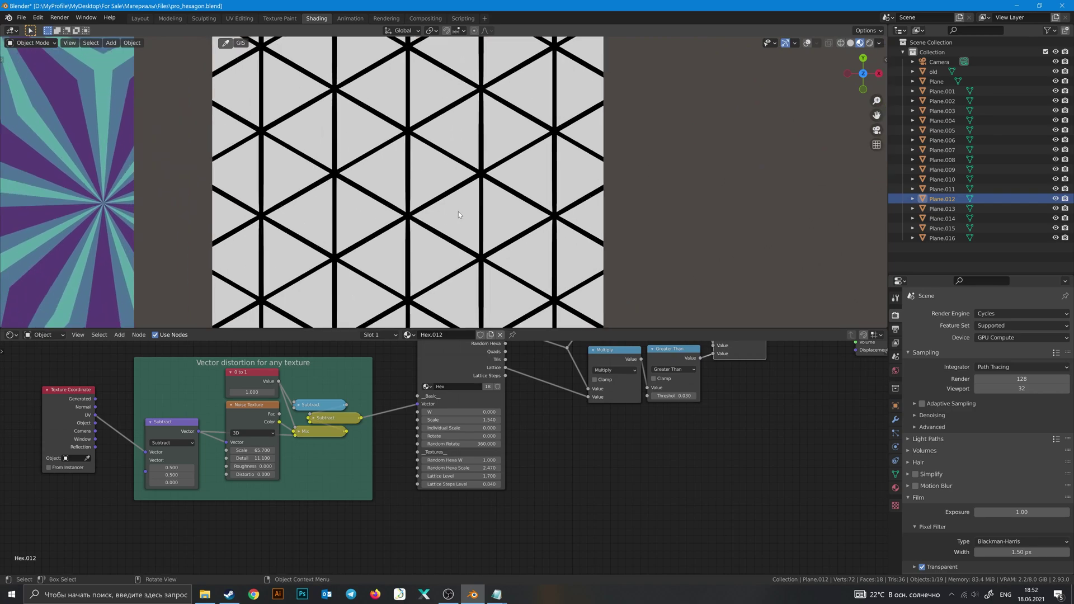
middle_click_drag(521, 195, 543, 183, "shift")
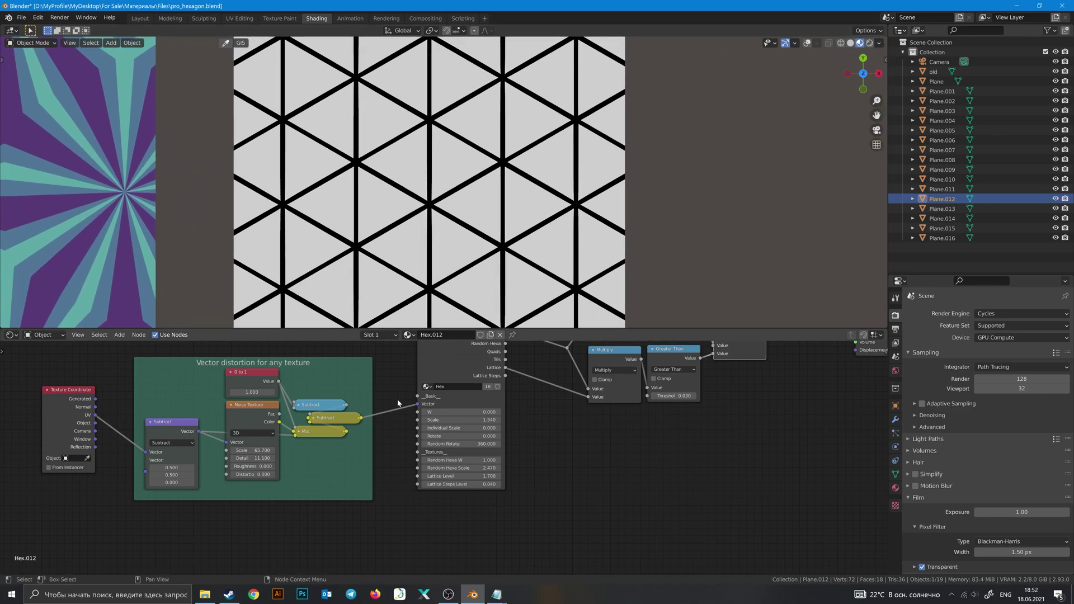
middle_click_drag(398, 400, 548, 430)
scroll(447, 426, "up", 2)
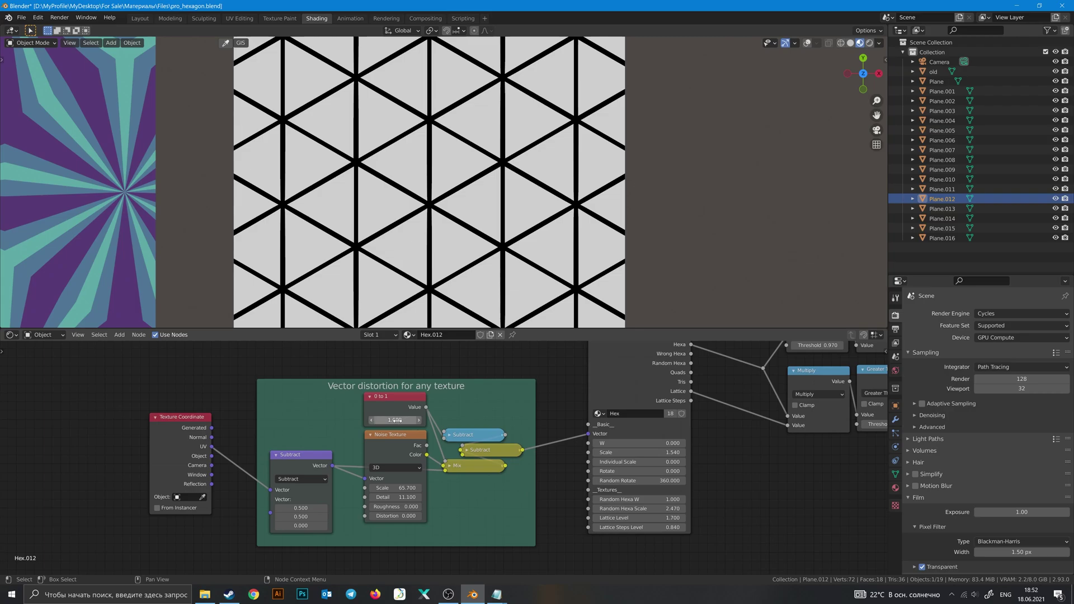
mouse_move(395, 420)
left_mouse_down()
mouse_move(383, 419)
mouse_move(395, 419)
left_mouse_up()
middle_click_drag(450, 378, 507, 361)
scroll(412, 430, "up", 2)
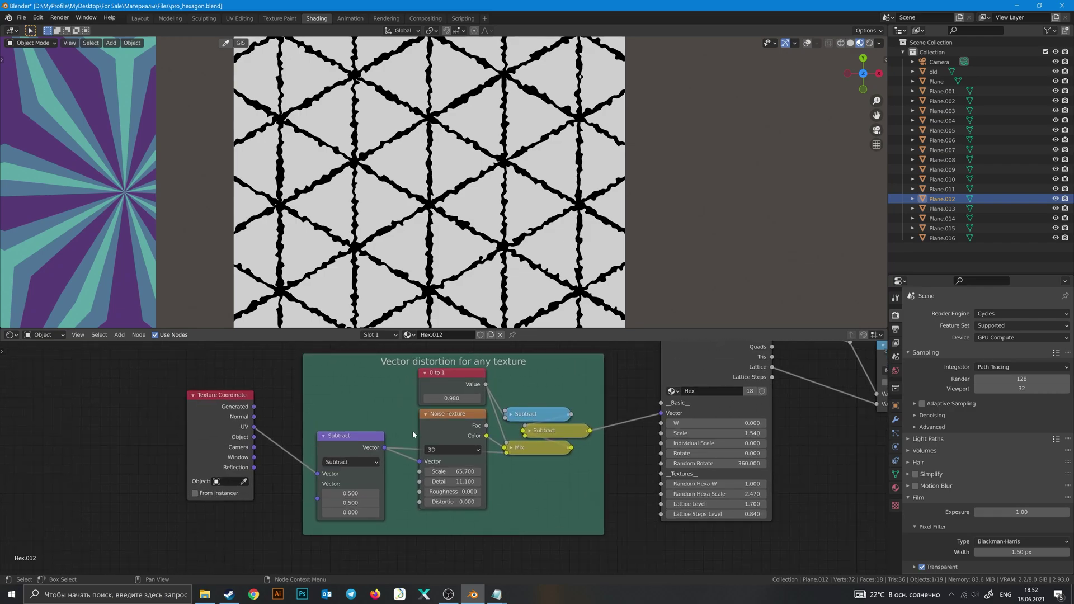
Step: Try varying the 0 to 1 distortion strength in the vector distortion frame
middle_click_drag(412, 431, 376, 480)
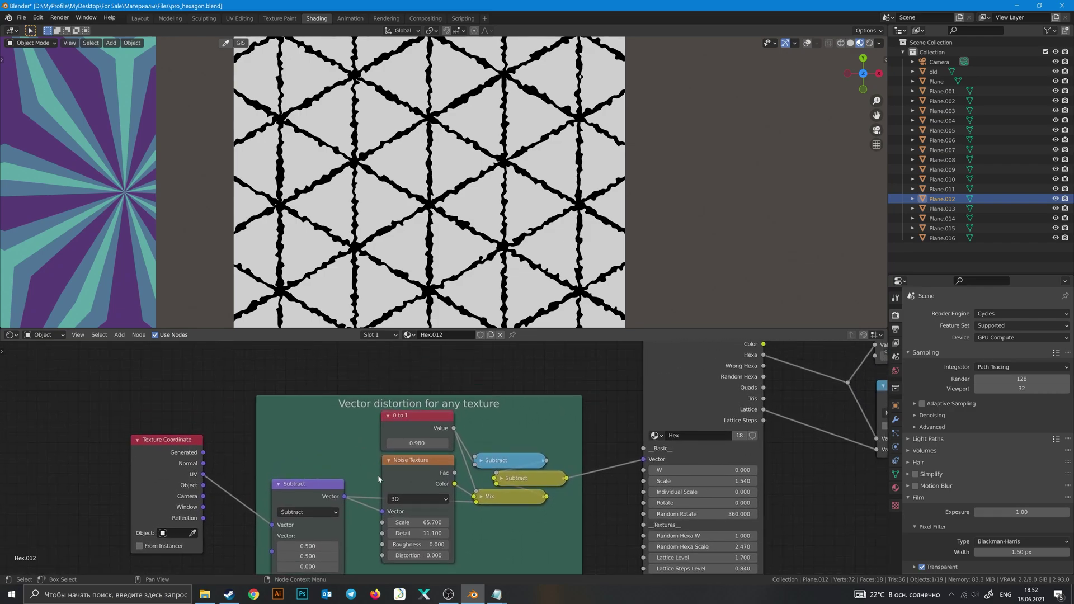
left_click_drag(378, 475, 401, 462)
middle_click_drag(426, 354, 383, 344, "shift")
scroll(412, 372, "up", 3)
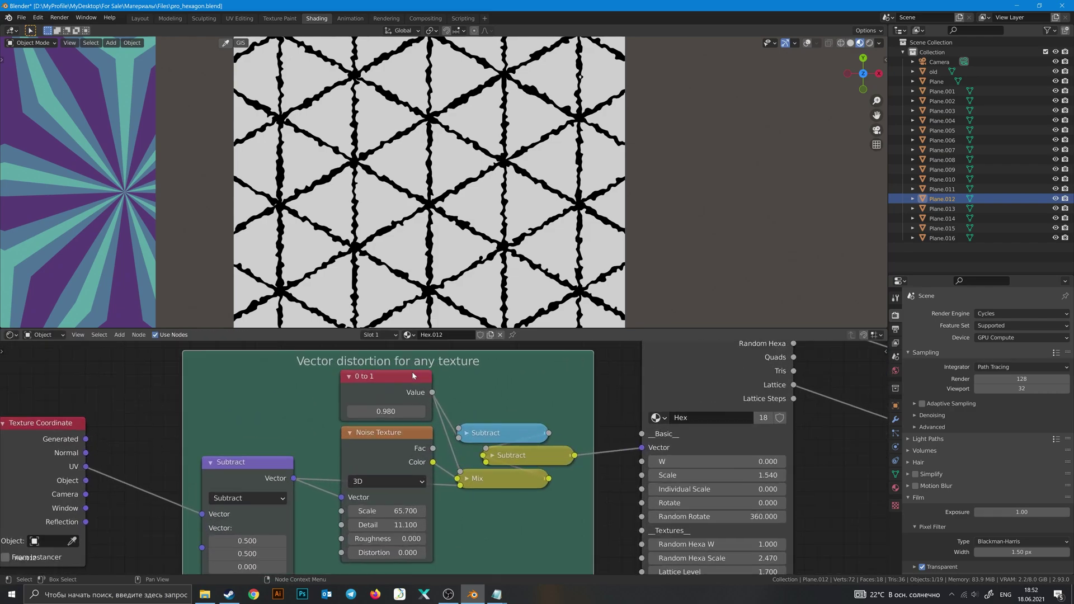
mouse_move(386, 412)
left_mouse_down()
mouse_move(363, 411)
mouse_move(425, 412)
mouse_move(397, 411)
left_mouse_up()
middle_click_drag(391, 464, 411, 443)
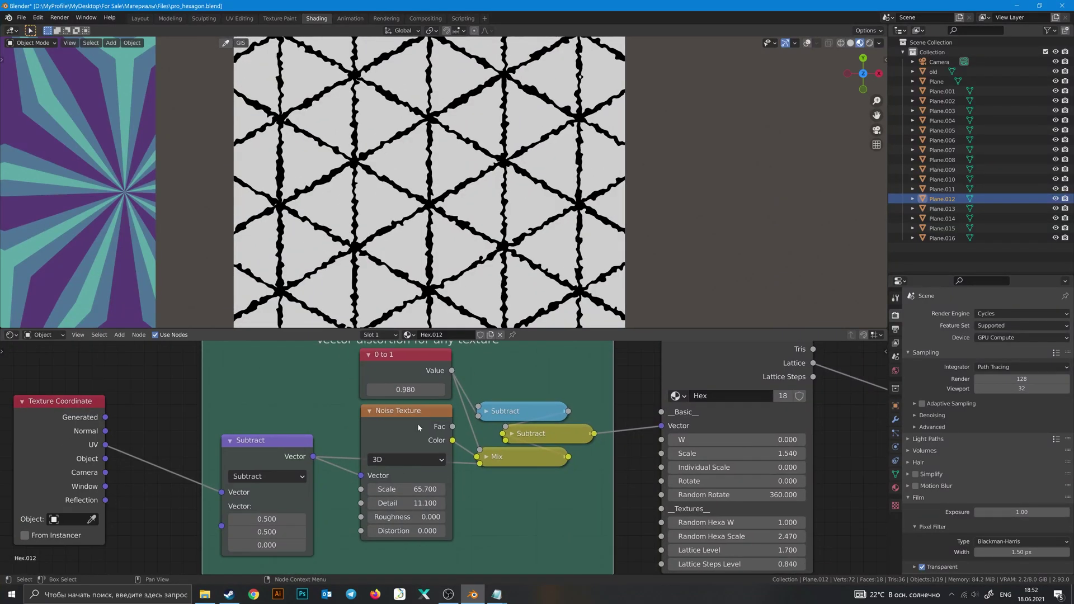
Step: Set the Noise Texture's Scale to 62.400, Detail to 0.000 and Roughness to 0.648, shifting the node slightly within the frame
left_click_drag(417, 424, 420, 424)
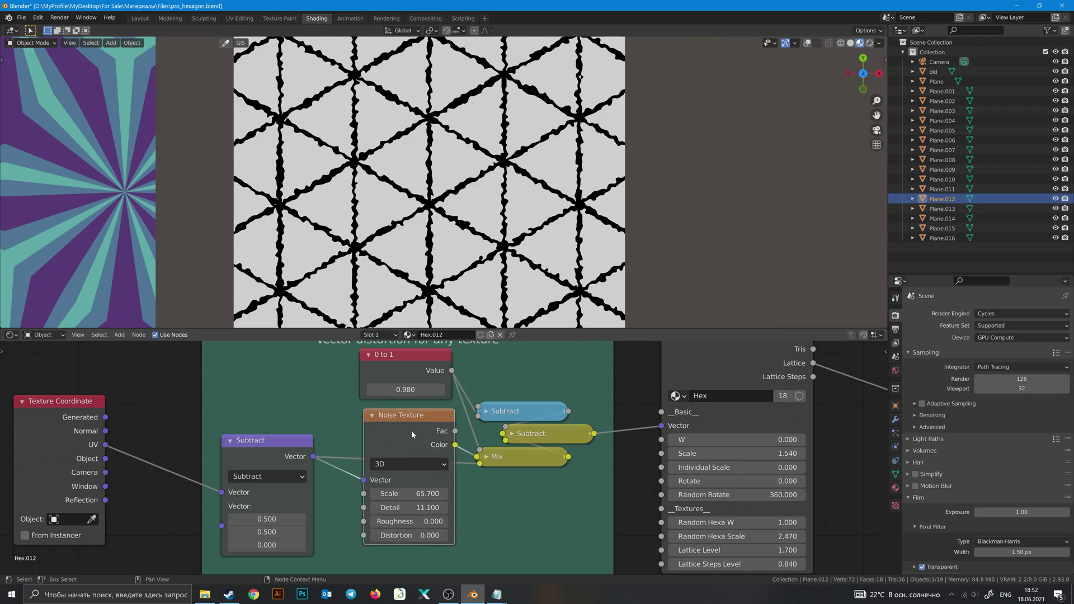
mouse_move(417, 494)
left_mouse_down()
mouse_move(358, 493)
mouse_move(399, 494)
left_mouse_up()
left_click_drag(417, 507, 407, 508)
left_click_drag(555, 499, 579, 493)
left_click_drag(425, 502, 465, 501)
left_click_drag(414, 509, 464, 516)
left_click_drag(450, 435, 436, 438)
left_click_drag(439, 507, 353, 507)
Step: Switch the Noise Texture node to a Wave Texture using Rings with Spherical direction
key("shift+s")
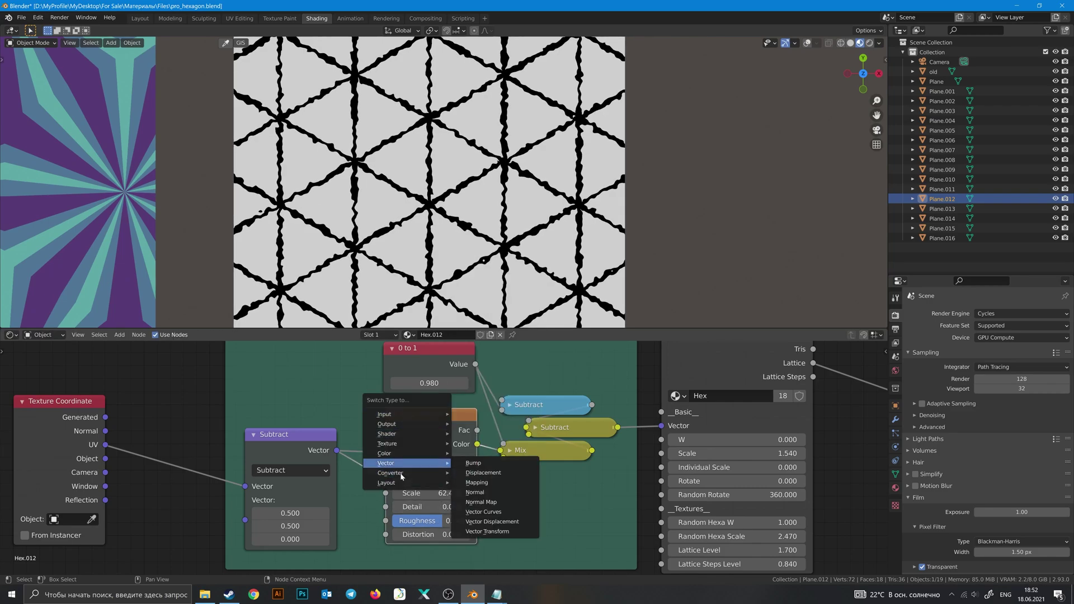
mouse_move(407, 450)
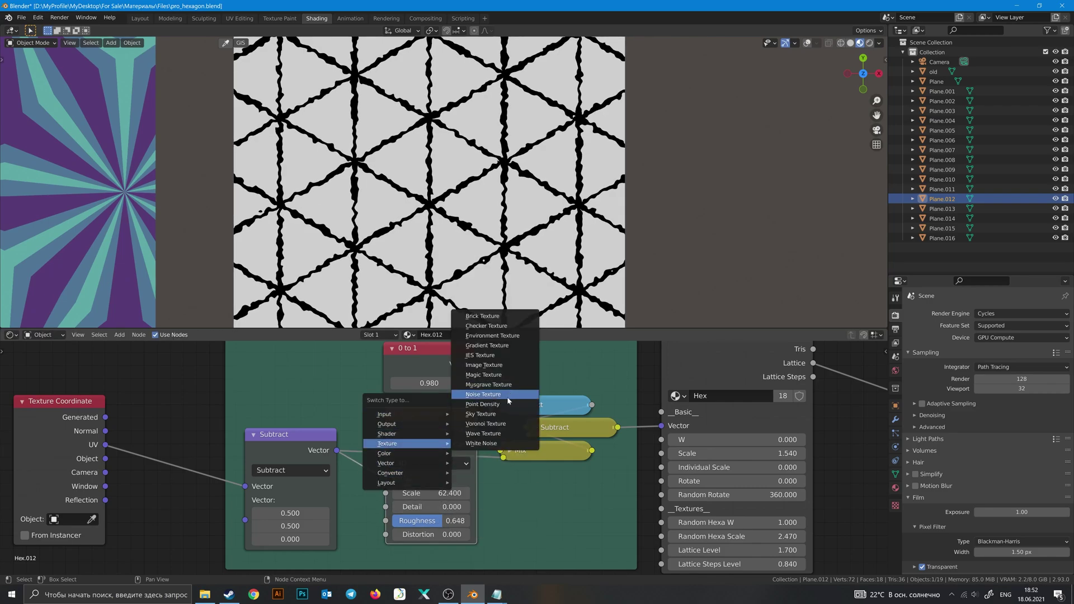
left_click(482, 433)
middle_click_drag(500, 415, 508, 400)
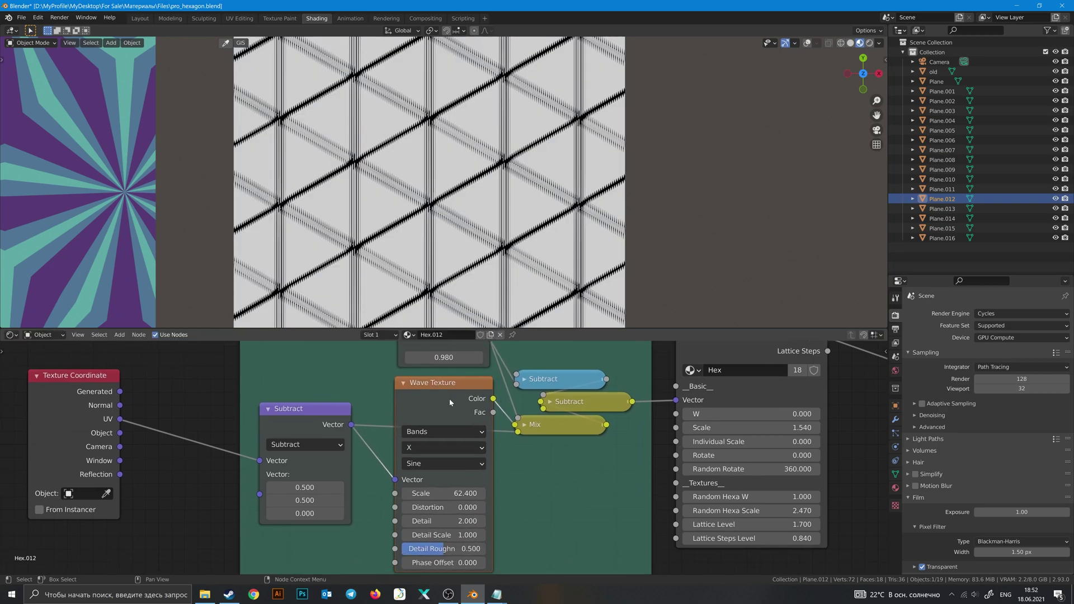
left_click(441, 436)
left_click(435, 447)
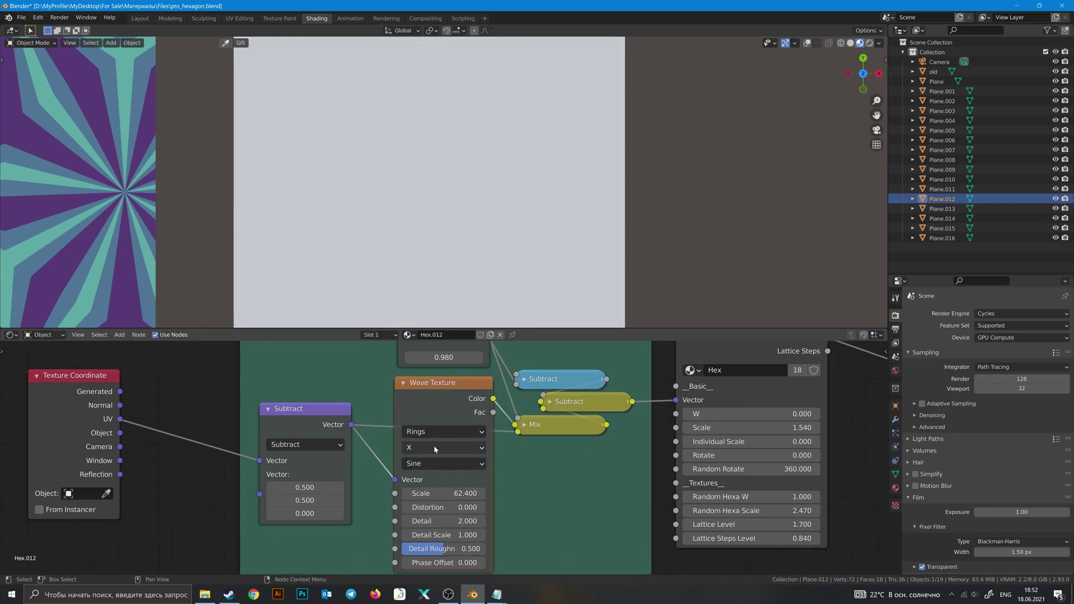
left_click(436, 447)
left_click(436, 505)
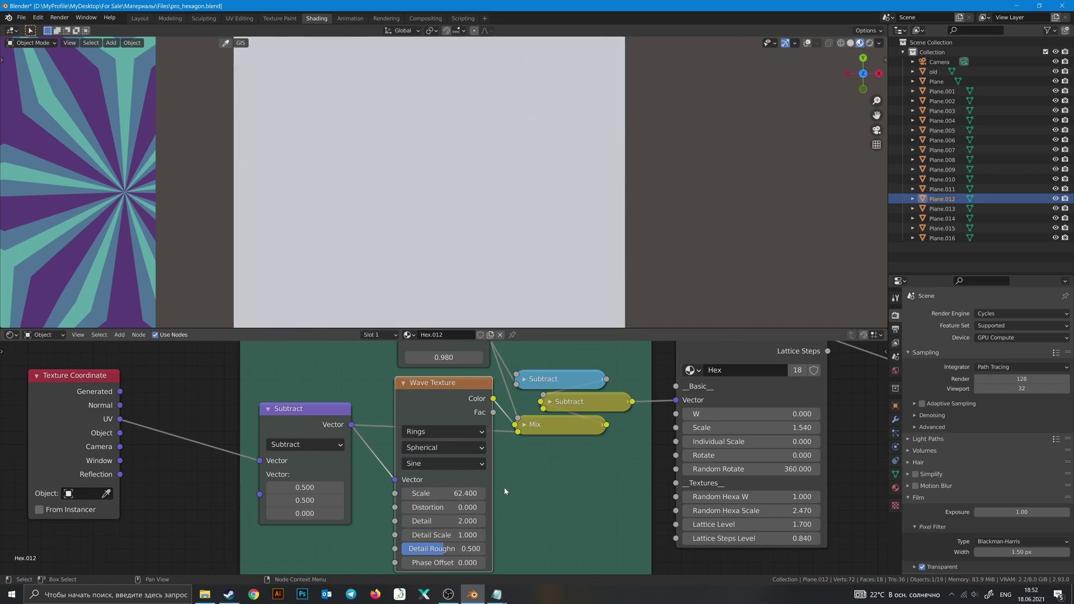
Step: Set the Wave Texture's Scale to 44.200 and check the distorted lattice among the other sample planes
scroll(459, 258, "up", 3)
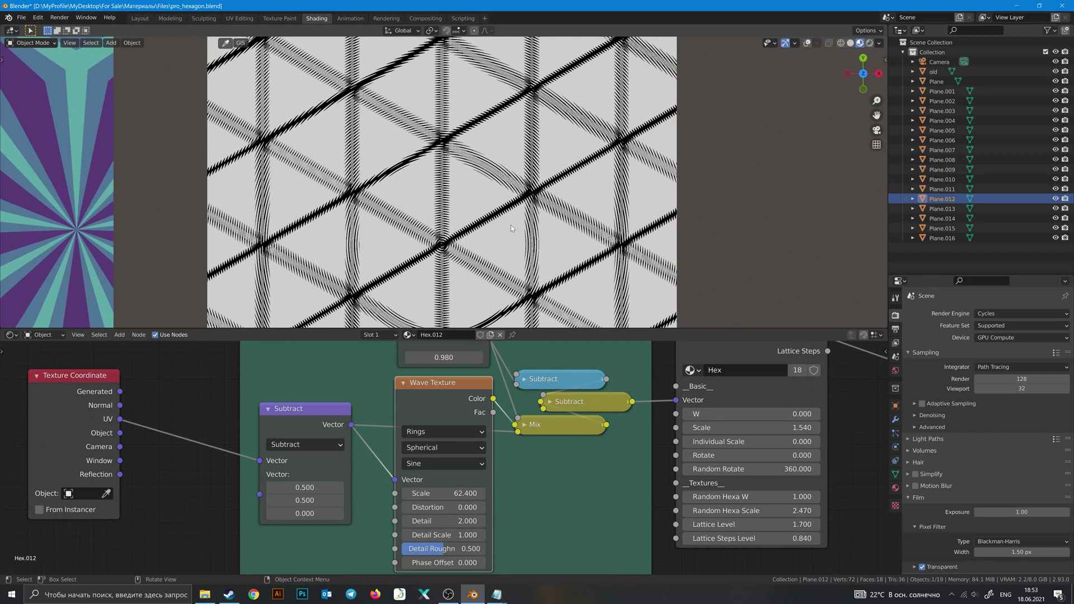
scroll(511, 225, "down", 2)
left_click_drag(442, 493, 470, 508)
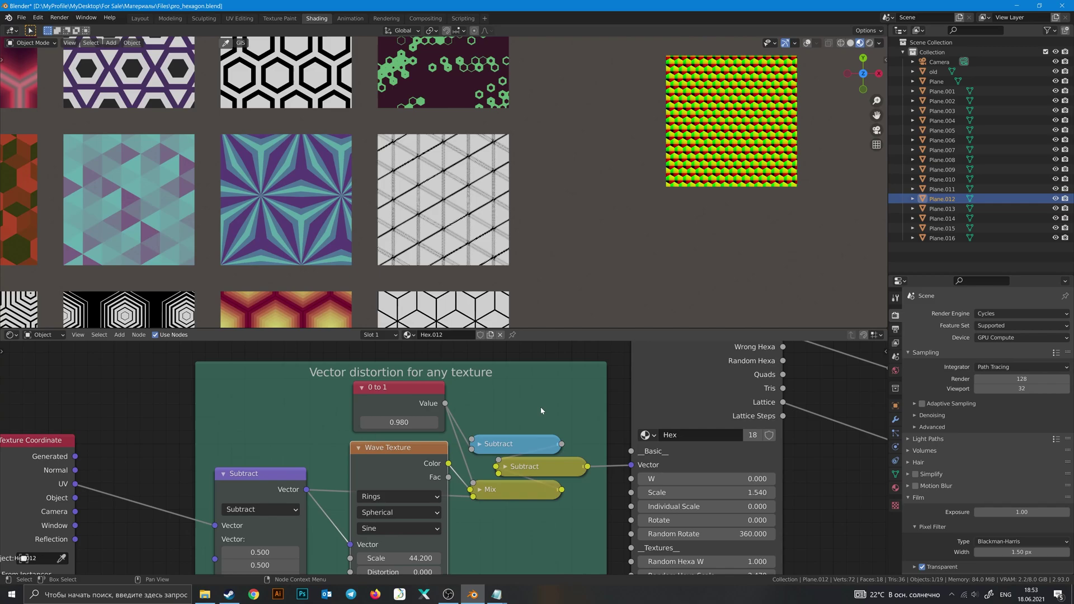
scroll(540, 407, "down", 3)
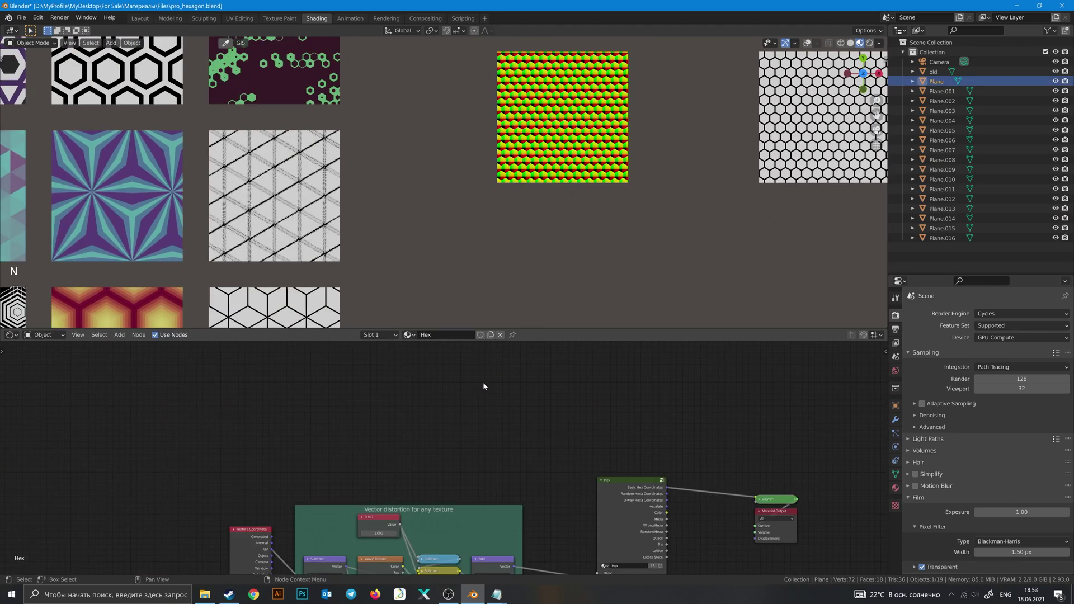
Step: Add a widened trial Hex group node above the existing nodes of the Hex material and delete it again
key("shift+a")
left_click(483, 382)
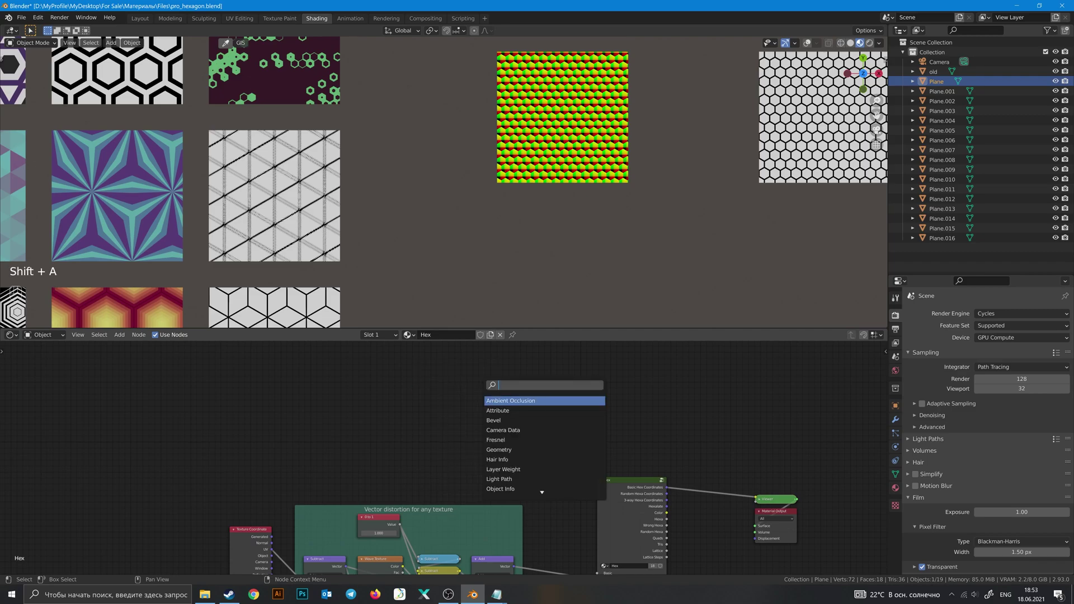
type("hex")
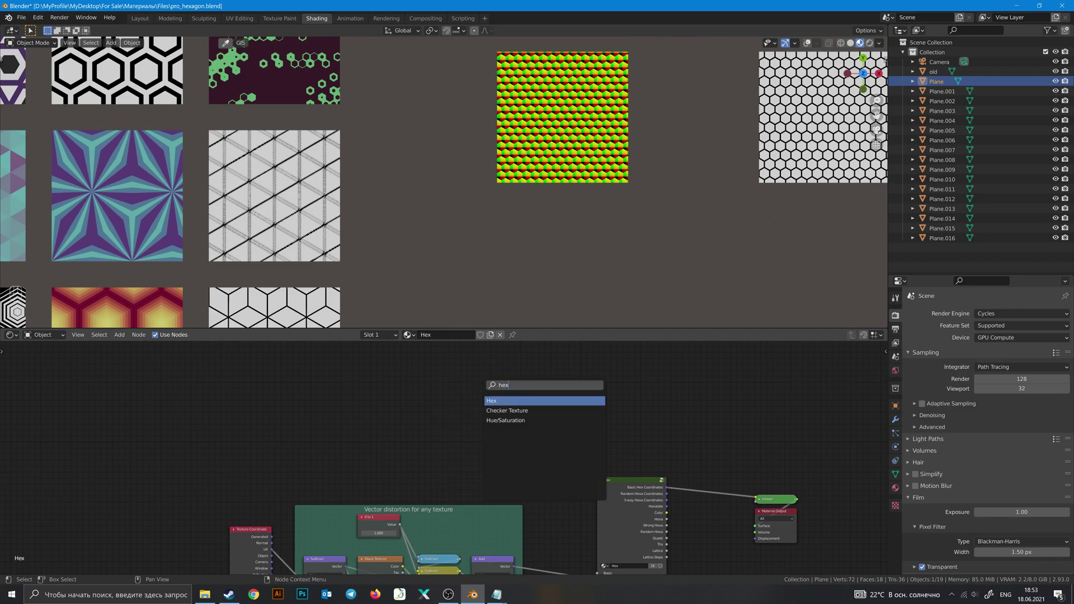
key("Return")
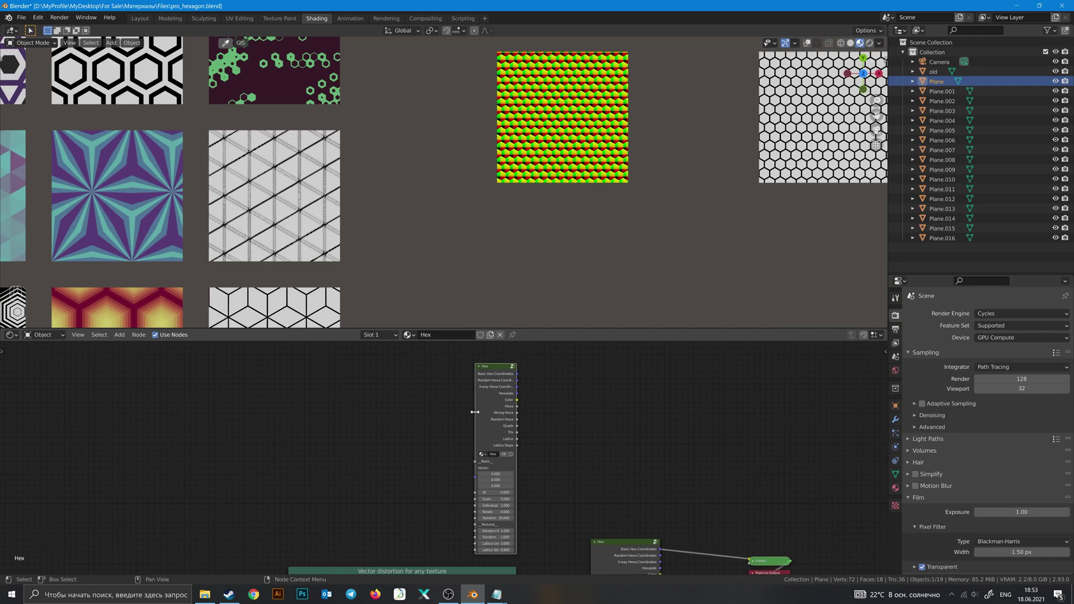
left_click_drag(475, 411, 457, 411)
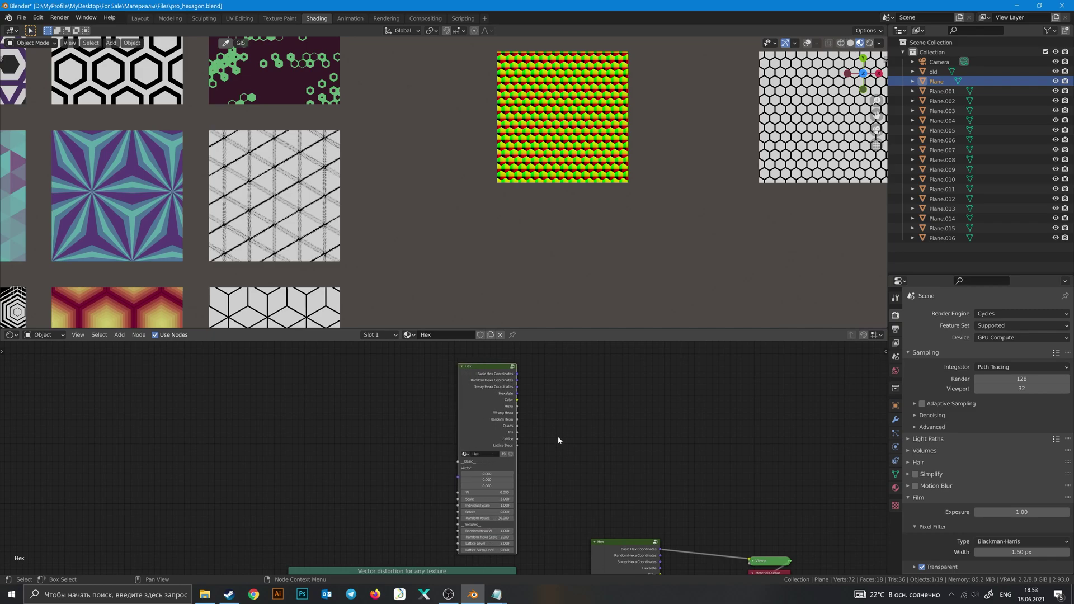
middle_click_drag(559, 440, 461, 414)
key("x")
Step: Examine the Basic Hex Coordinates pattern on the preview plane alongside the Hex node's outputs
scroll(498, 413, "up", 3)
scroll(460, 418, "up", 1)
scroll(491, 431, "right", 2, "ctrl")
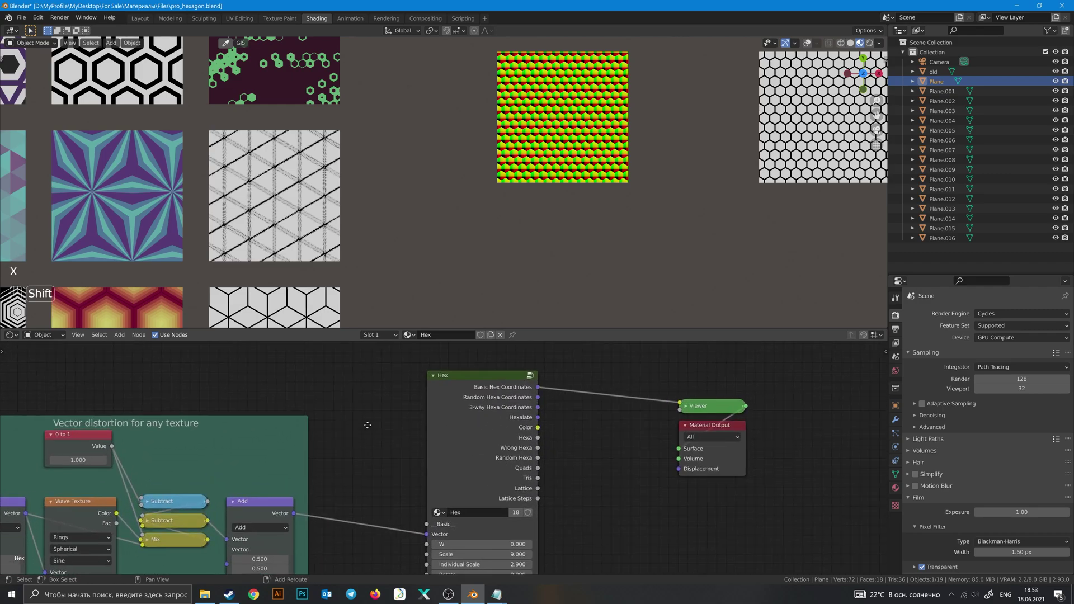
scroll(655, 174, "up", 3)
middle_click_drag(655, 174, 474, 279, "shift")
middle_click_drag(487, 355, 496, 371, "shift")
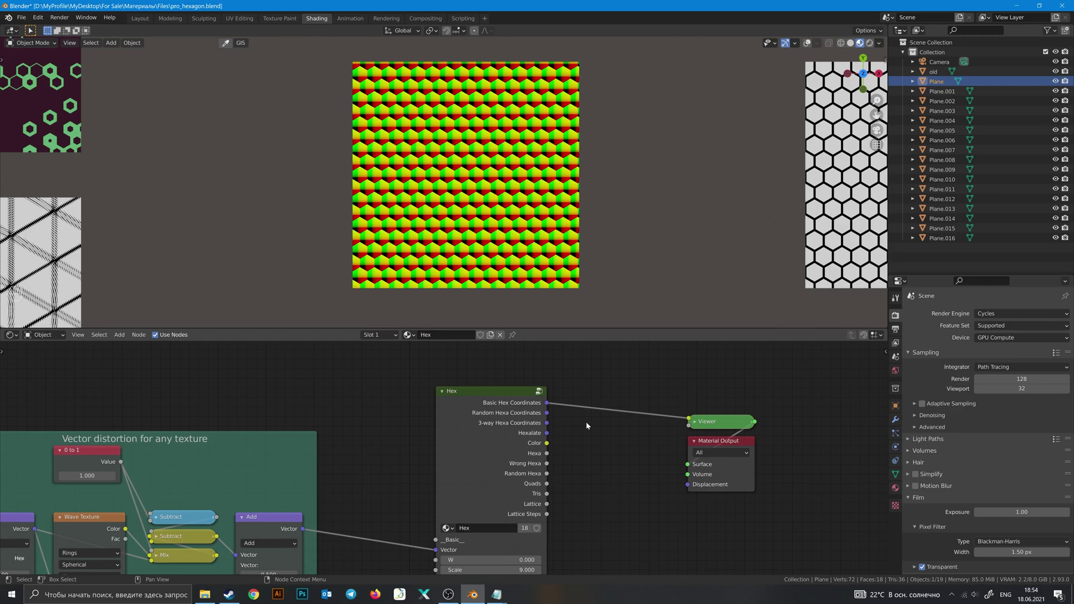
scroll(551, 223, "up", 4)
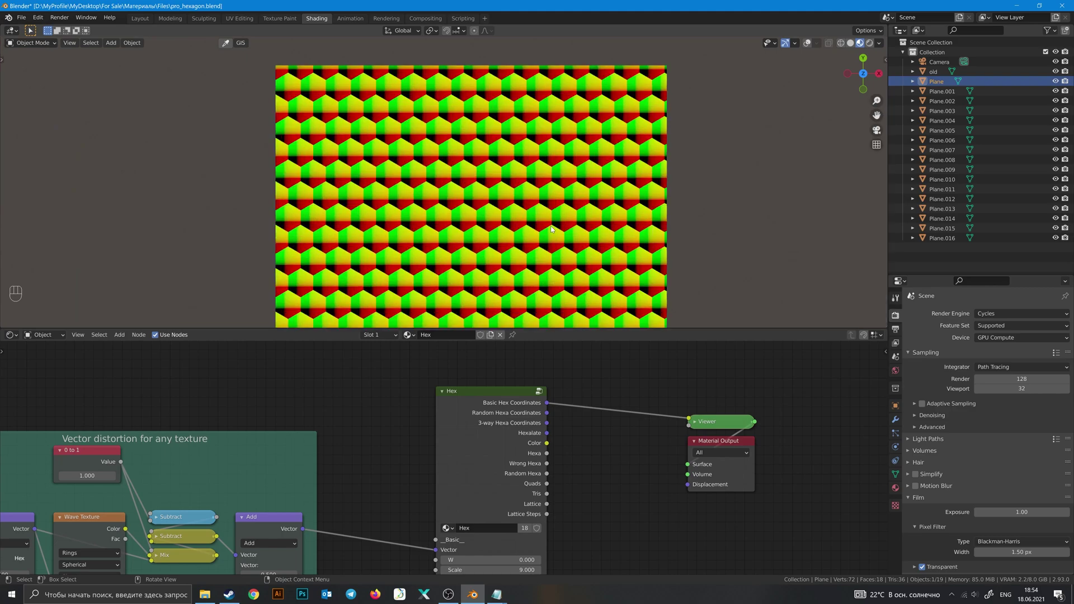
middle_click_drag(564, 268, 549, 250, "shift")
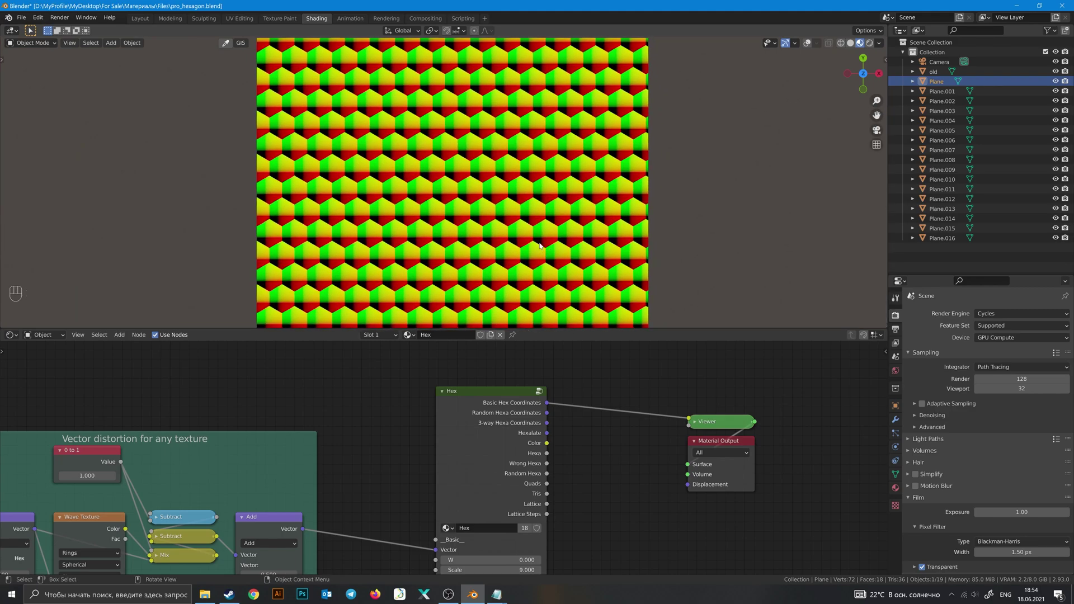
scroll(540, 245, "down", 1)
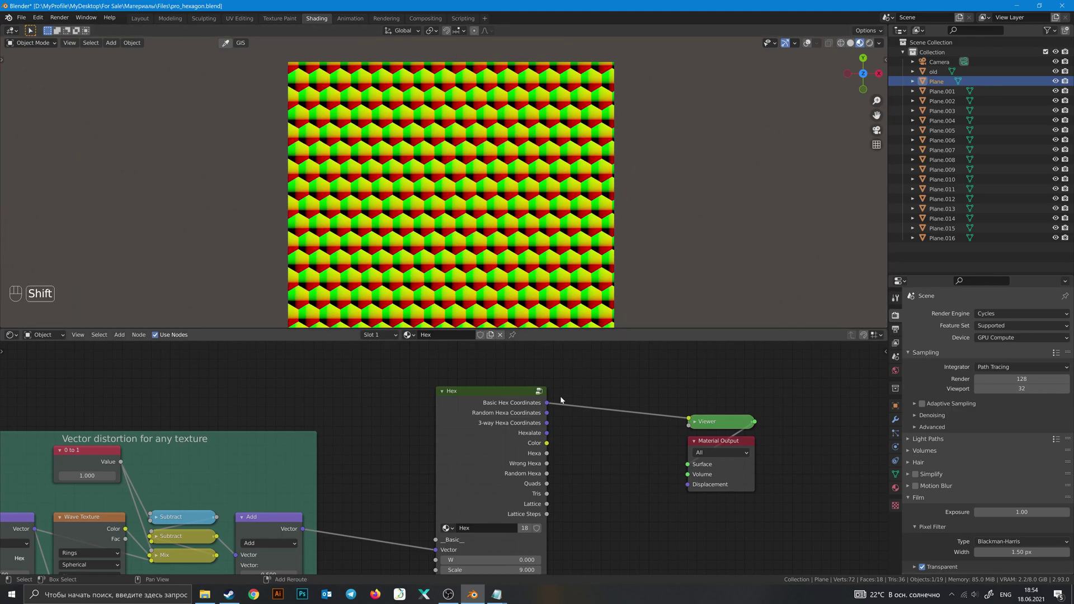
middle_click_drag(561, 399, 594, 388, "shift")
Step: Set the Hex node's Rotate value to 60 and inspect the rotated hexagon coordinates up close
middle_click_drag(579, 490, 574, 430)
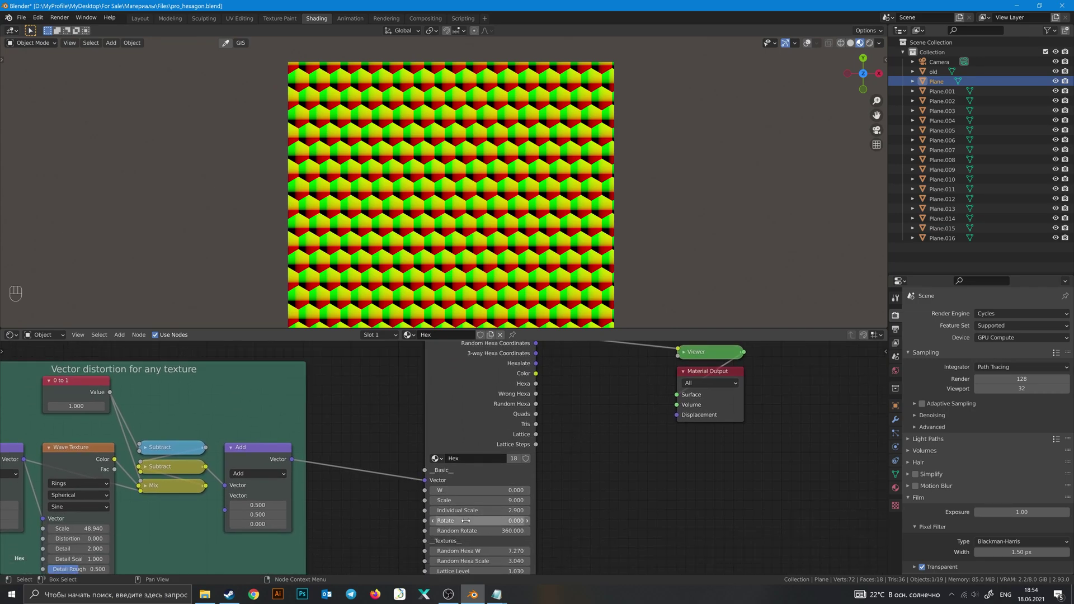
left_click_drag(454, 523, 485, 521)
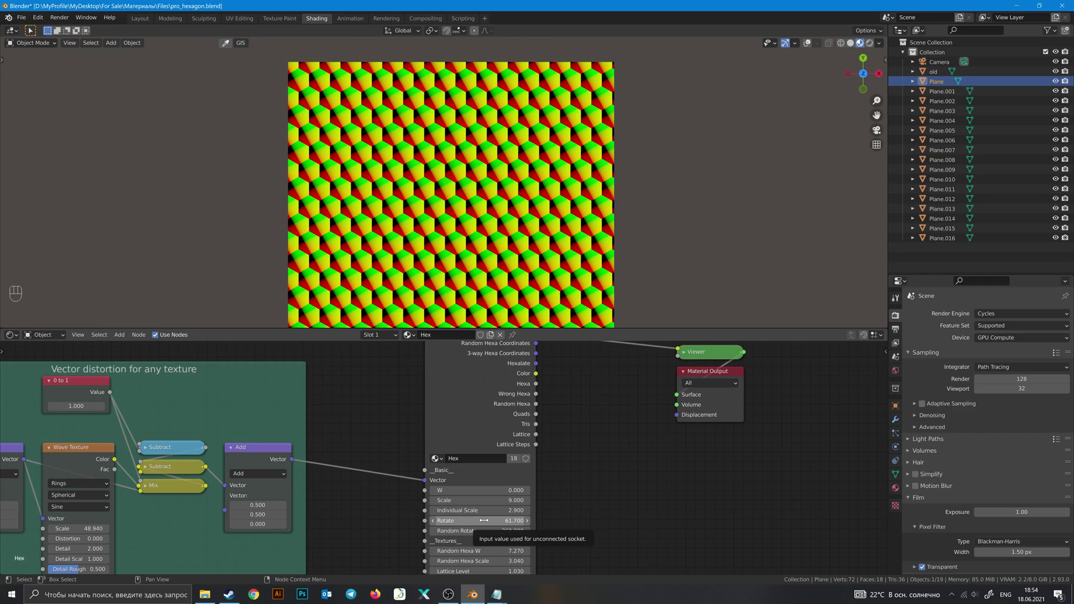
mouse_move(464, 523)
left_mouse_down()
mouse_move(447, 523)
mouse_move(464, 523)
left_mouse_up()
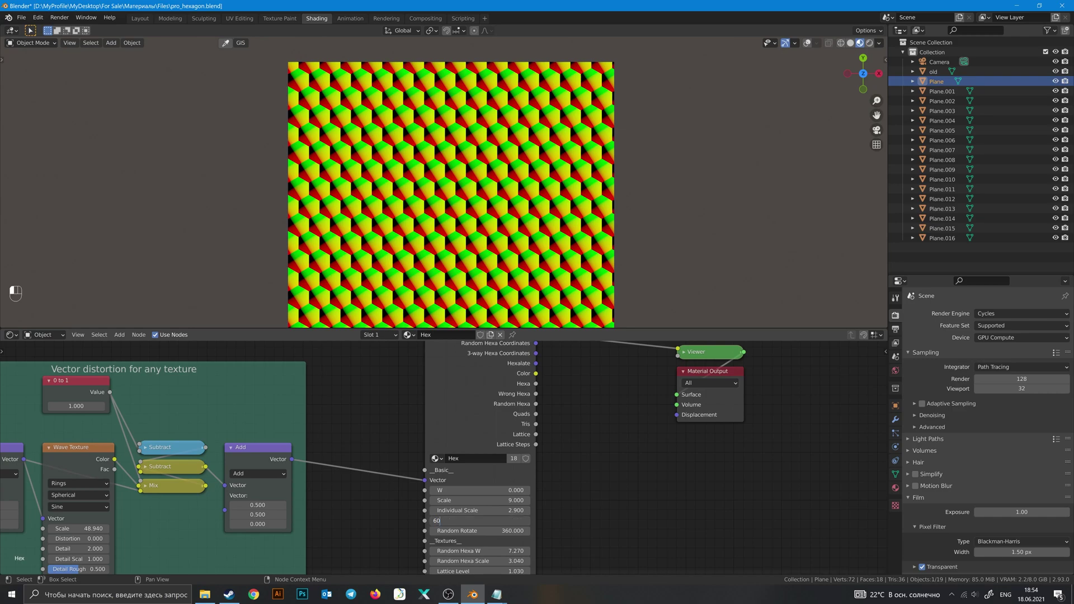
key("Return")
scroll(451, 237, "up", 5)
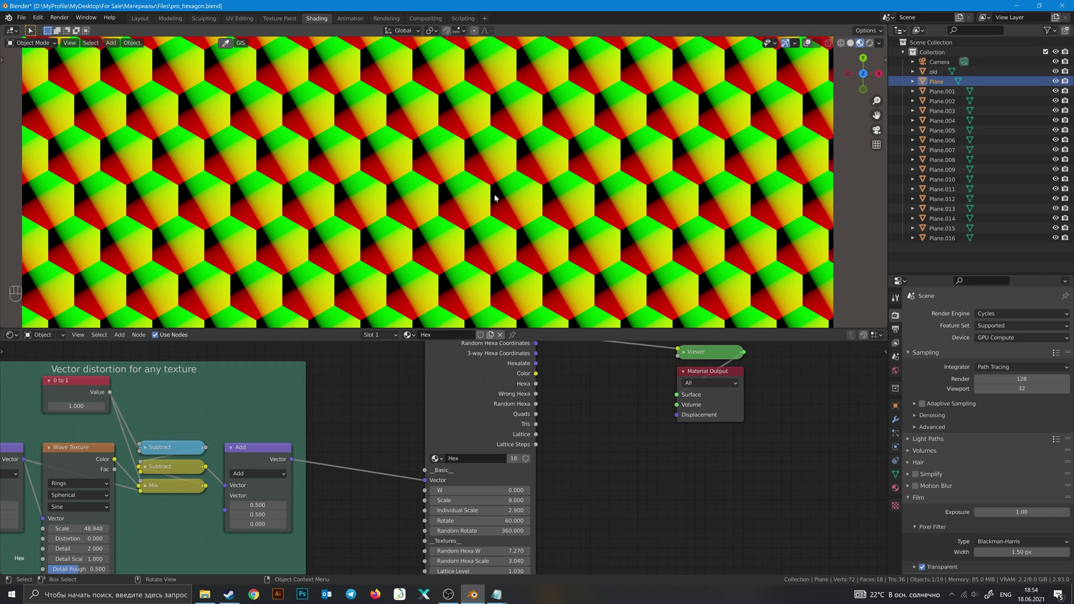
Step: Preview the Hex node's Random Hexa Coordinates output and try a different Random Rotate value
left_click(524, 387, "ctrl+shift")
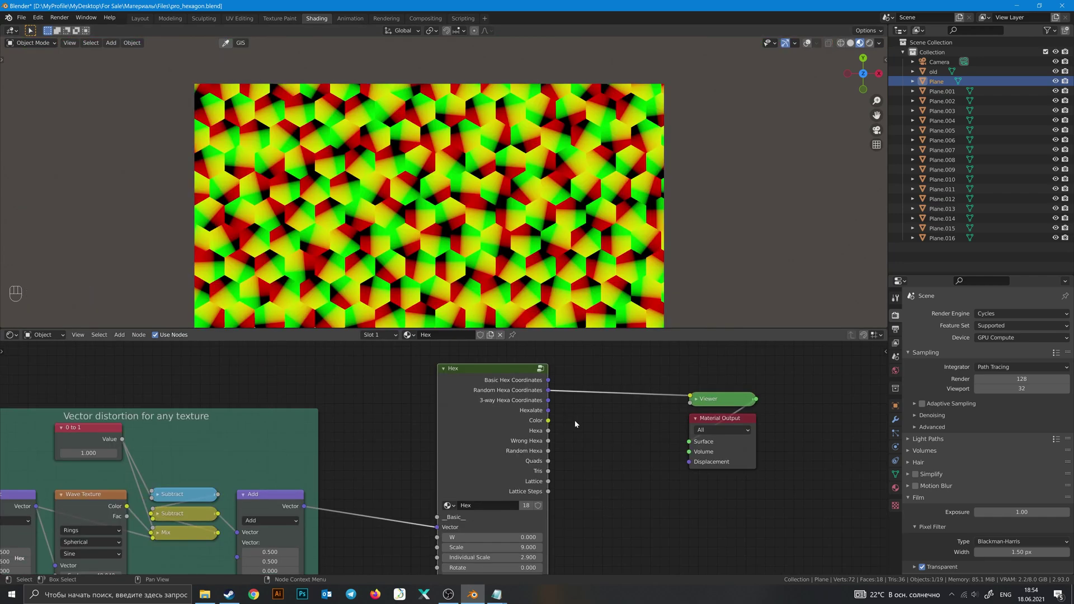
middle_click_drag(573, 457, 561, 427)
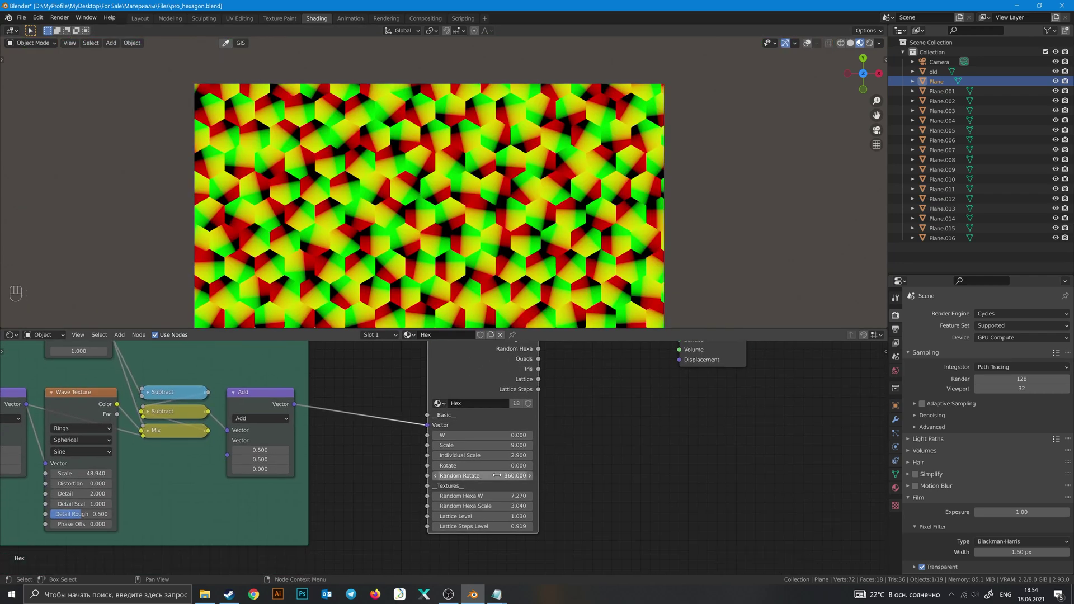
left_click_drag(497, 476, 436, 476)
key("ctrl+z")
Step: Preview the Hex node's 3-way Hexa Coordinates output on the plane
middle_click_drag(583, 385, 559, 470)
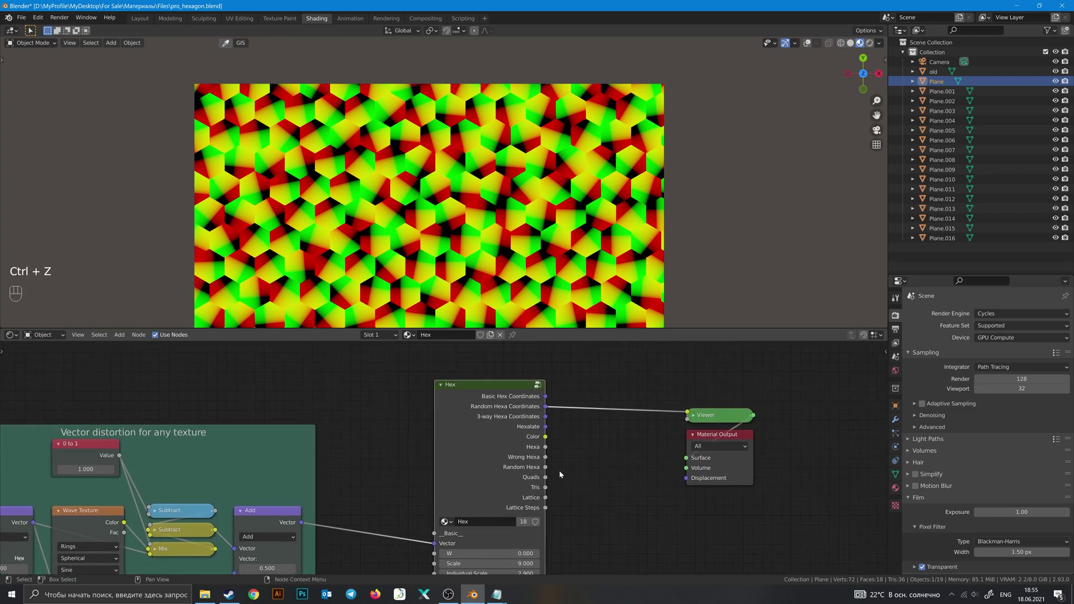
left_click(512, 404, "ctrl+shift")
scroll(487, 227, "down", 1)
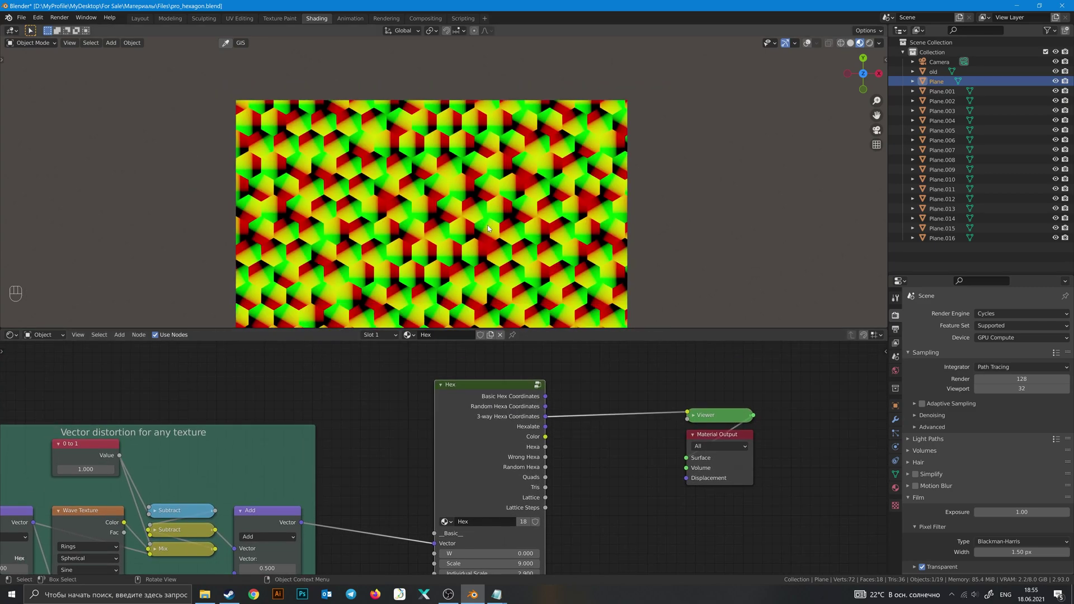
Step: Vary the Hex node's W value to reshuffle the 3-way hexagon pattern, ending at 0.1
middle_click_drag(513, 248, 513, 219, "shift")
middle_click_drag(487, 553, 501, 468)
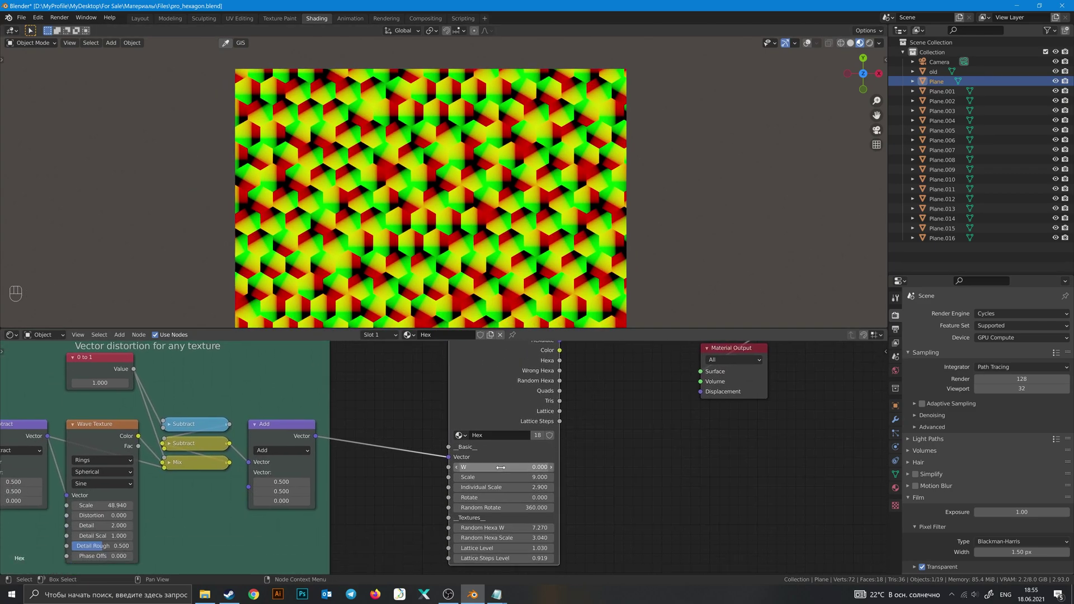
left_click(552, 467)
left_click(552, 467)
left_click(459, 468)
left_click(459, 467)
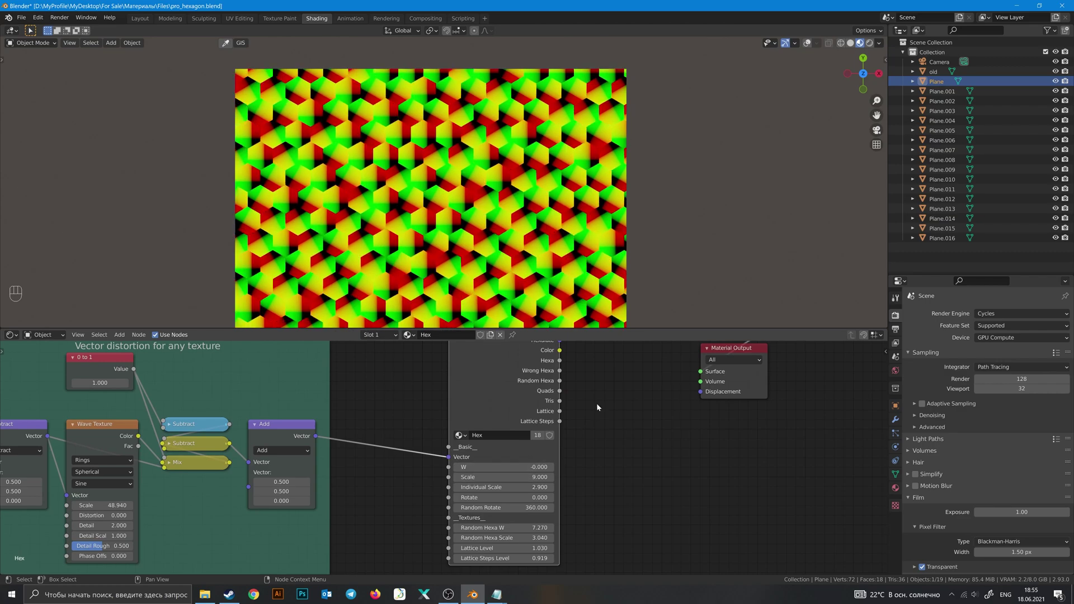
left_click(552, 467)
Step: Preview the Basic Hex Coordinates output and move the Viewer and Material Output nodes farther from the Hex node
middle_click_drag(590, 367, 545, 490, "shift")
middle_click_drag(466, 177, 474, 180, "shift")
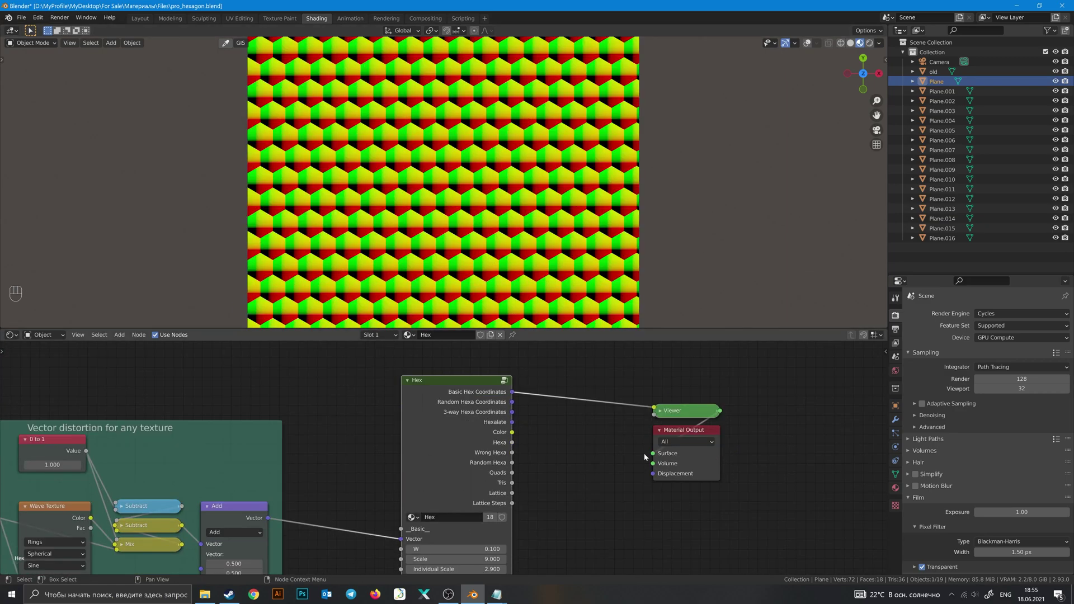
left_click_drag(624, 374, 730, 503)
left_click_drag(686, 432, 769, 423)
scroll(552, 216, "up", 1)
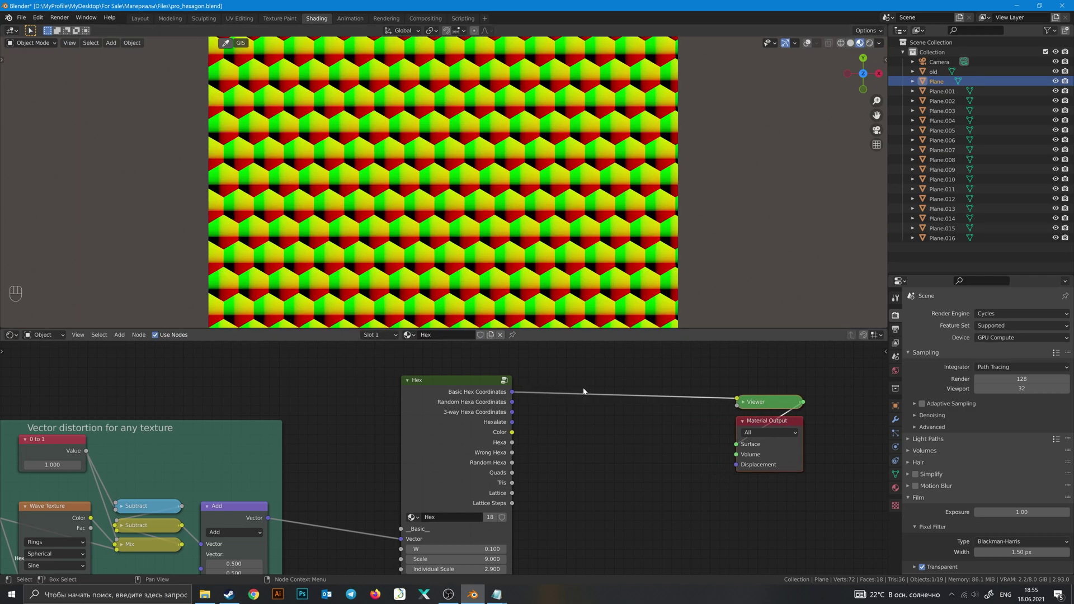
Step: Try a Vector Math Add node after Basic Hex Coordinates with X and Y offsets of -0.18 and -0.03, and delete it
middle_click_drag(583, 392, 522, 441)
key("shift+a")
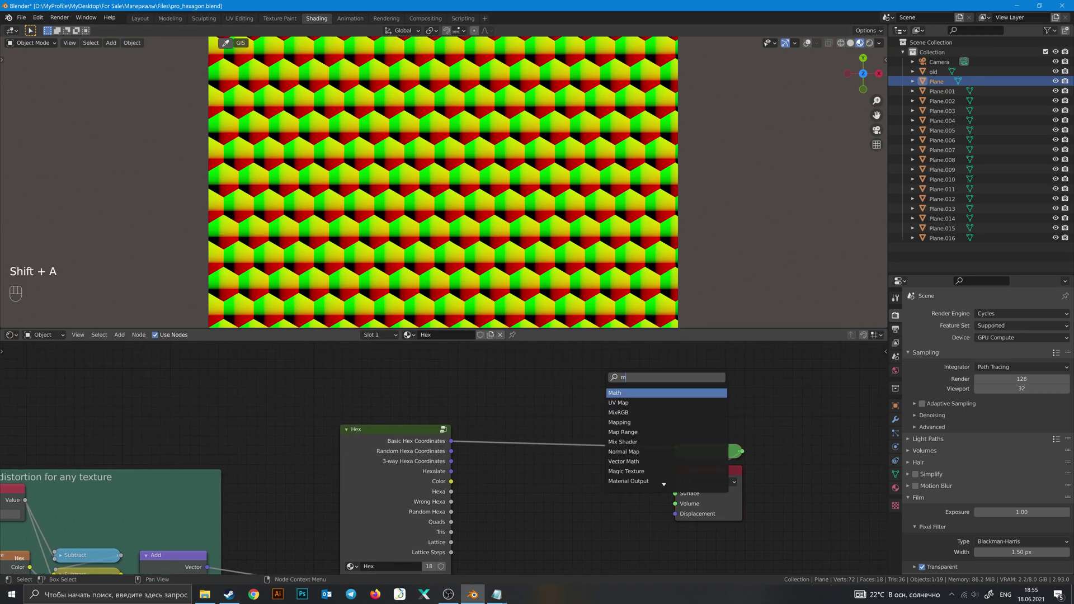
type("math")
key("Down")
key("Return")
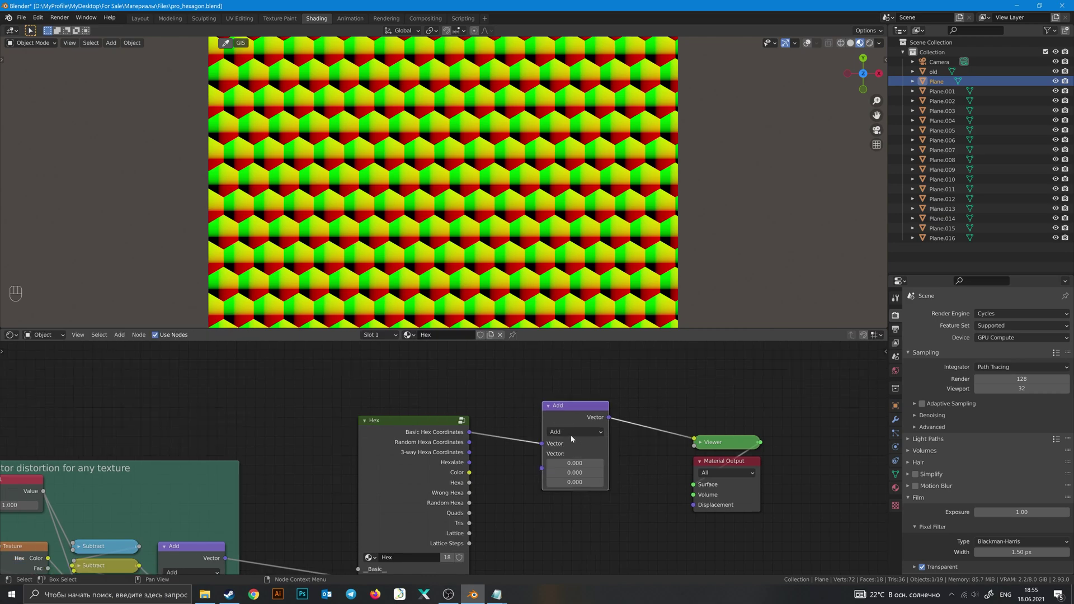
left_click(567, 418)
mouse_move(558, 458)
left_mouse_down()
mouse_move(537, 458)
mouse_move(554, 468)
left_mouse_up()
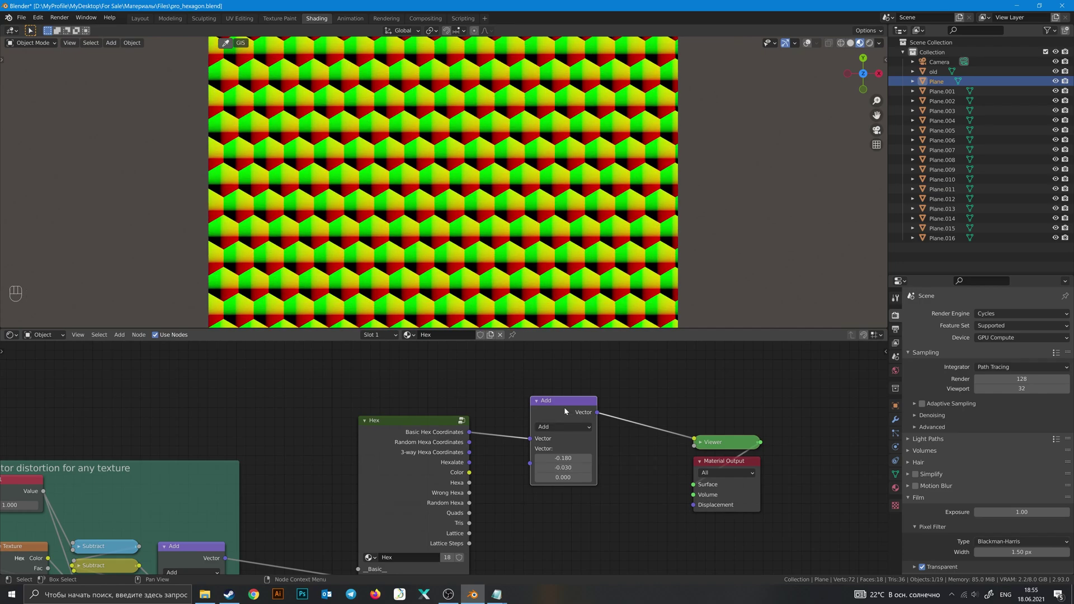
key("x")
Step: Preview the Hex node's 3-way Hexa Coordinates and Hexalate outputs on the plane
middle_click_drag(526, 428, 568, 408)
left_click(474, 414, "ctrl+shift")
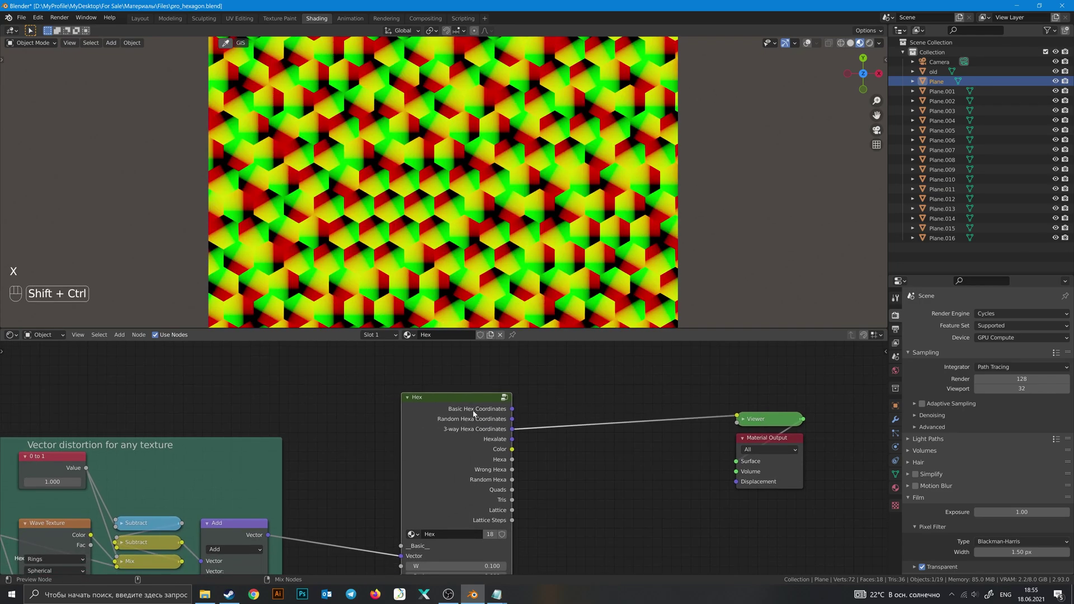
left_click(475, 415, "ctrl+shift")
middle_click_drag(307, 439, 356, 431)
scroll(374, 261, "down", 6)
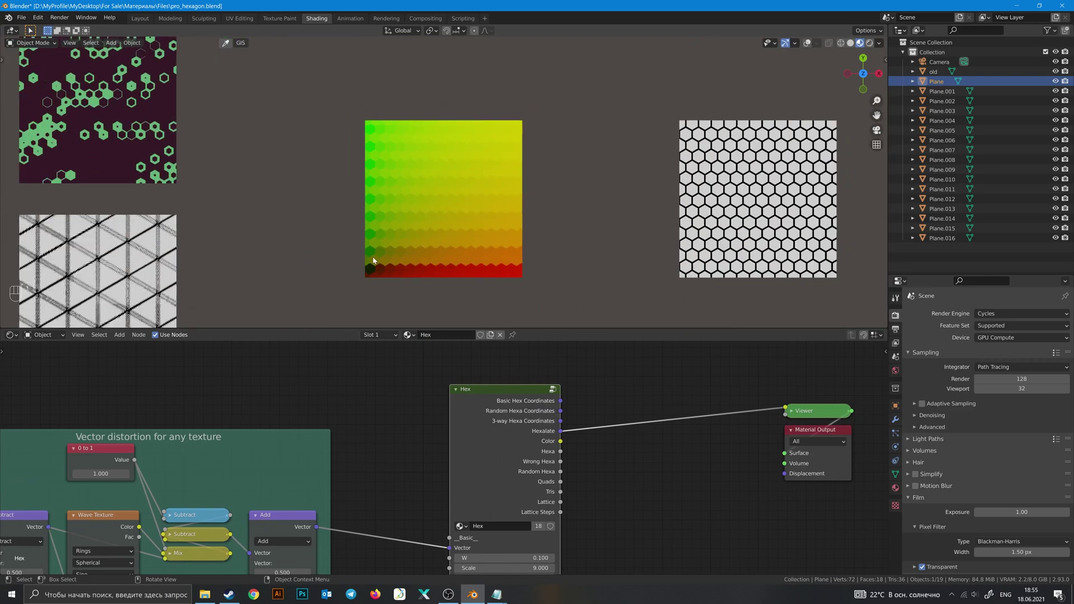
middle_click_drag(501, 258, 506, 254, "shift")
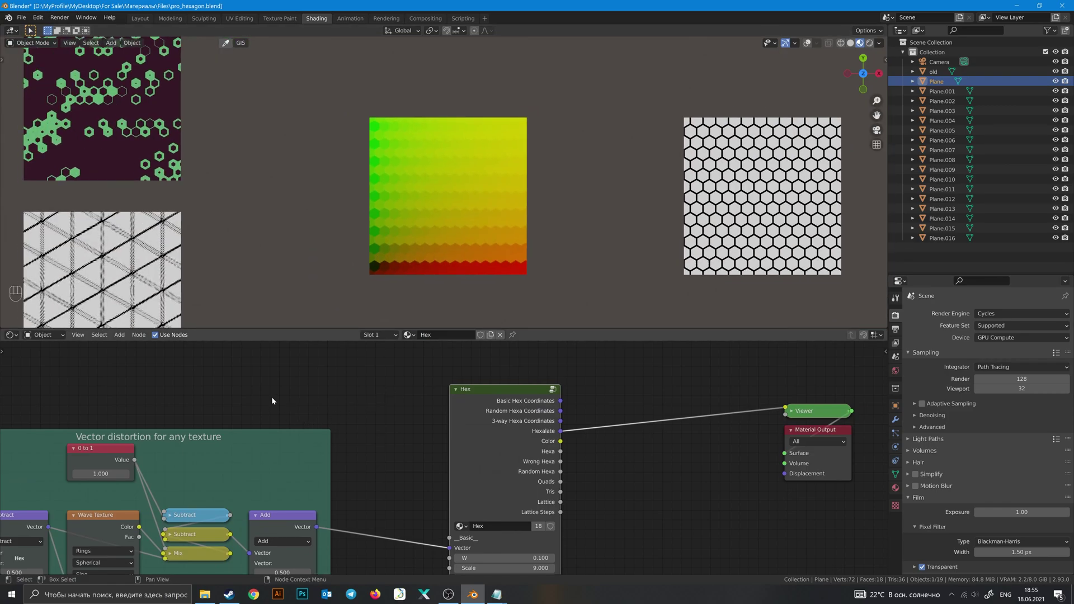
Step: Select the hexagon-pixelated Mona Lisa plane and examine how the Hexalate output feeds its image texture
scroll(265, 209, "down", 2)
middle_click_drag(281, 147, 442, 299, "shift")
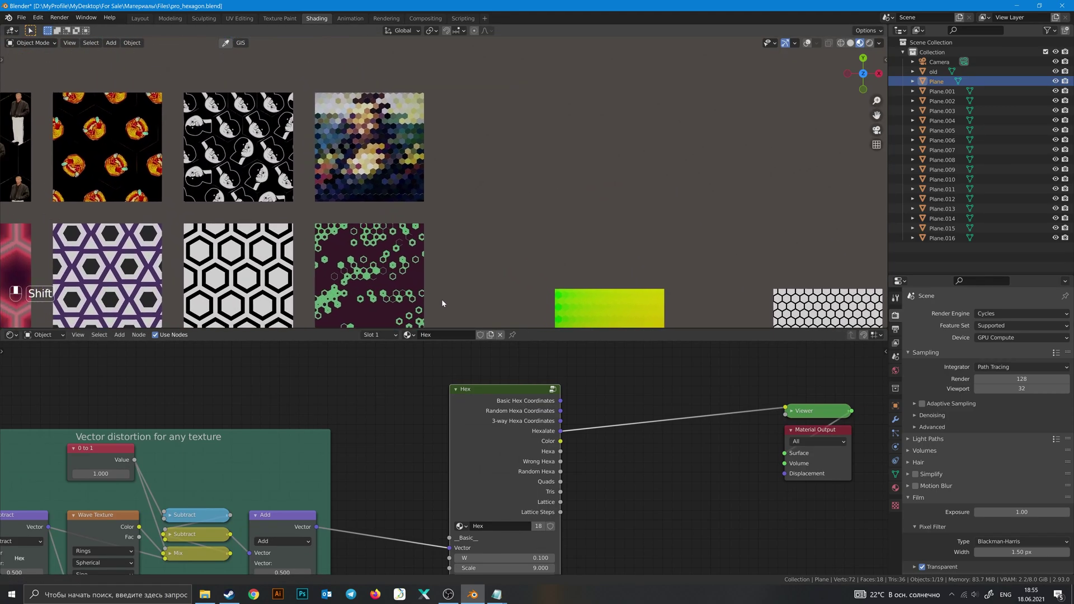
left_click(356, 165)
middle_click_drag(379, 390, 495, 566)
middle_click_drag(452, 441, 450, 419)
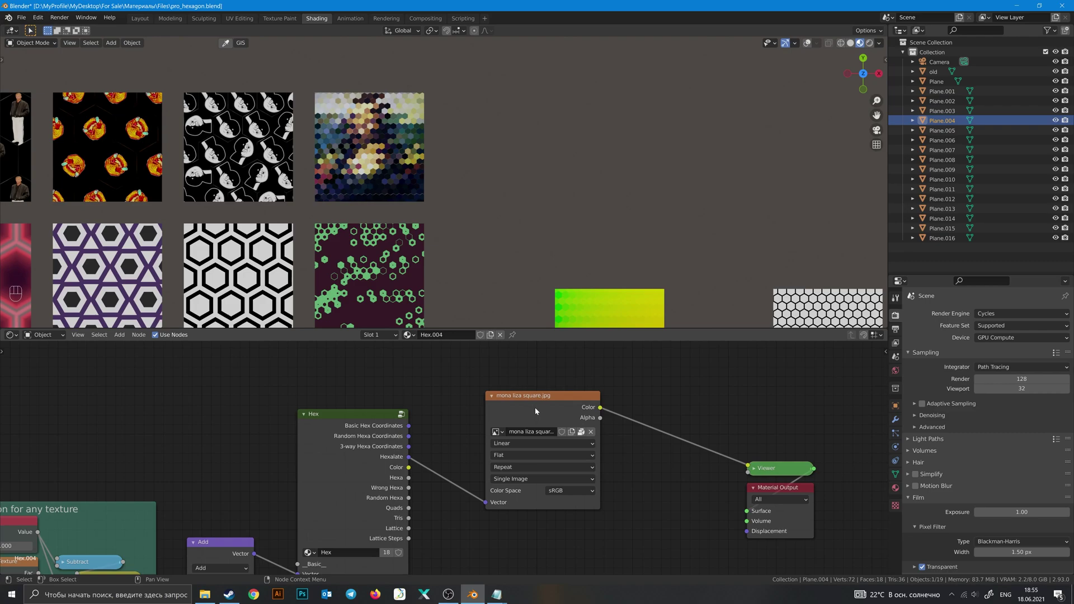
left_click_drag(535, 407, 541, 398)
scroll(384, 178, "up", 4)
middle_click_drag(384, 178, 532, 215, "shift")
key("ctrl+z")
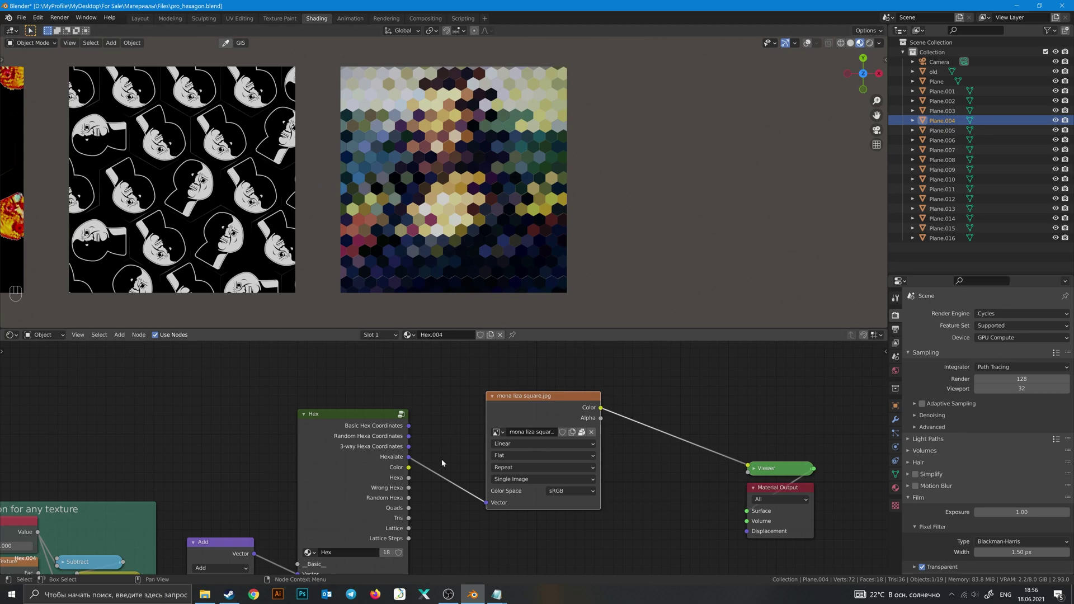
Step: Raise the Hex node's Scale to 121.34 on the Mona Lisa material and inspect the finer hexagon pixels
middle_click_drag(451, 453, 499, 306)
left_click_drag(394, 446, 436, 446)
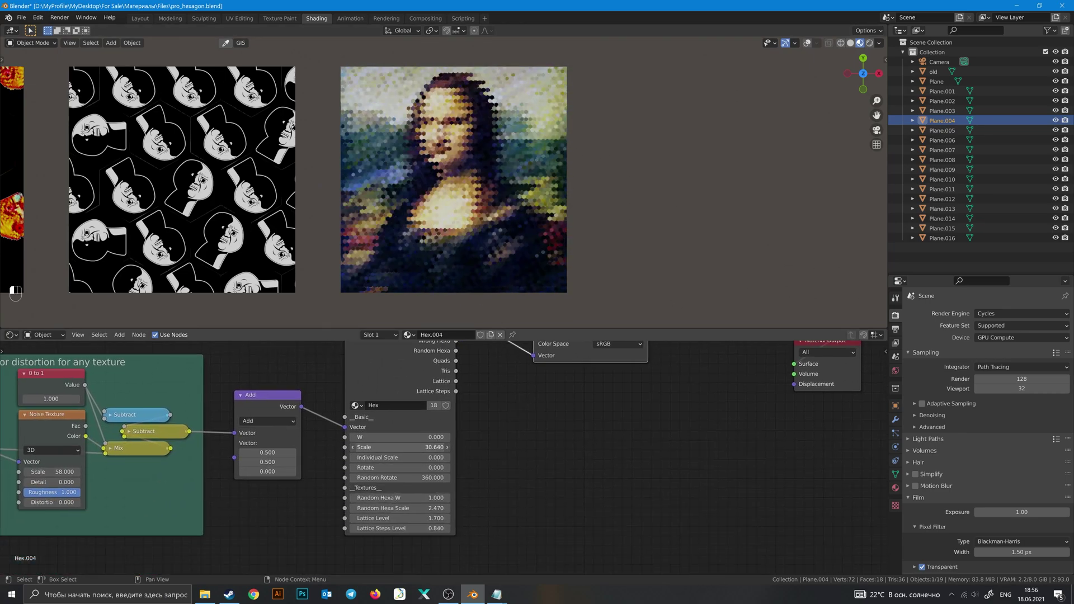
scroll(480, 122, "up", 4)
scroll(489, 131, "up", 5)
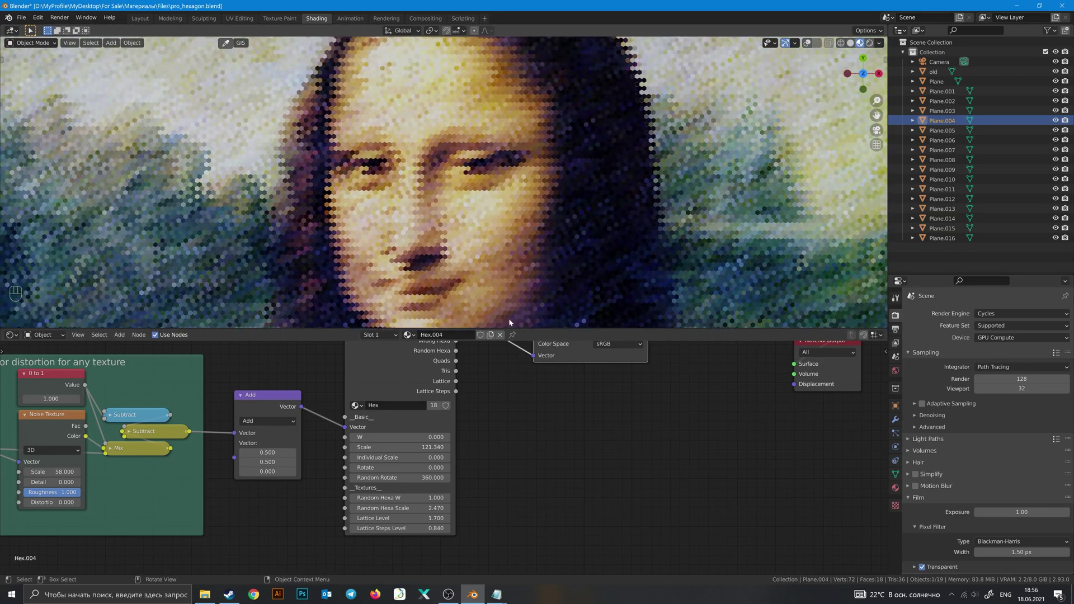
scroll(469, 210, "down", 10)
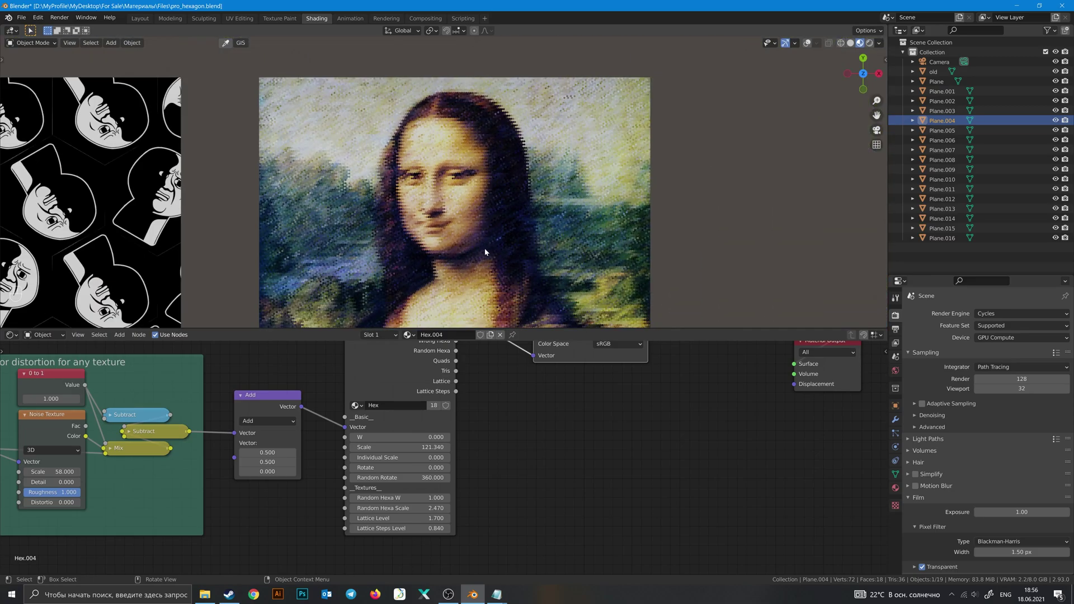
Step: Set the 0 to 1 value in the vector distortion frame to 0.98 and inspect the distorted Mona Lisa
middle_click_drag(556, 448, 608, 548)
middle_click_drag(304, 446, 517, 413)
middle_click_drag(382, 509, 440, 472)
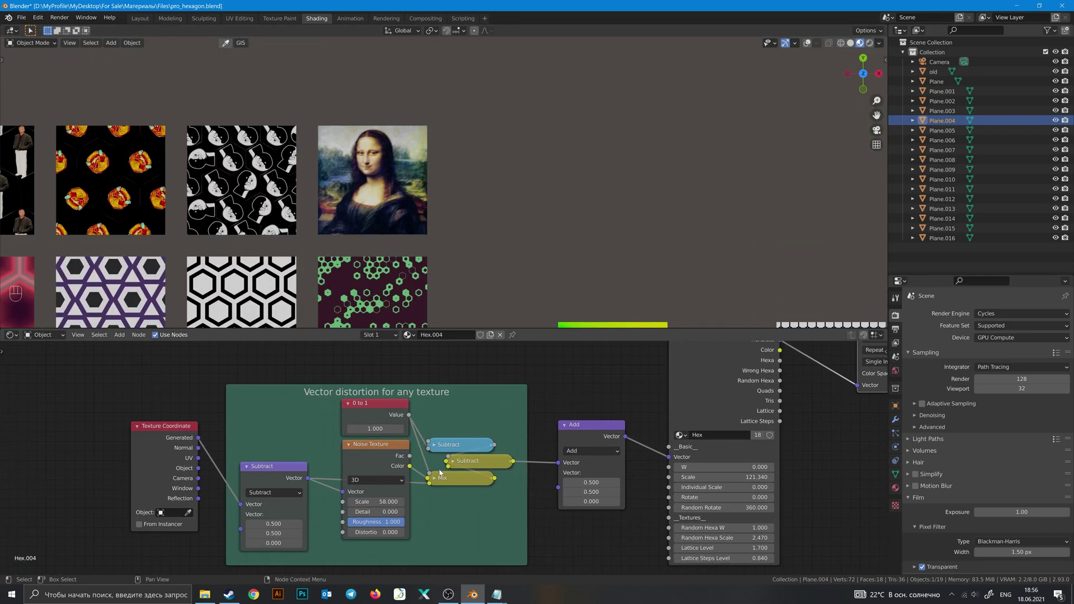
scroll(440, 472, "up", 3)
middle_click_drag(430, 413, 463, 423, "shift")
scroll(426, 176, "up", 9)
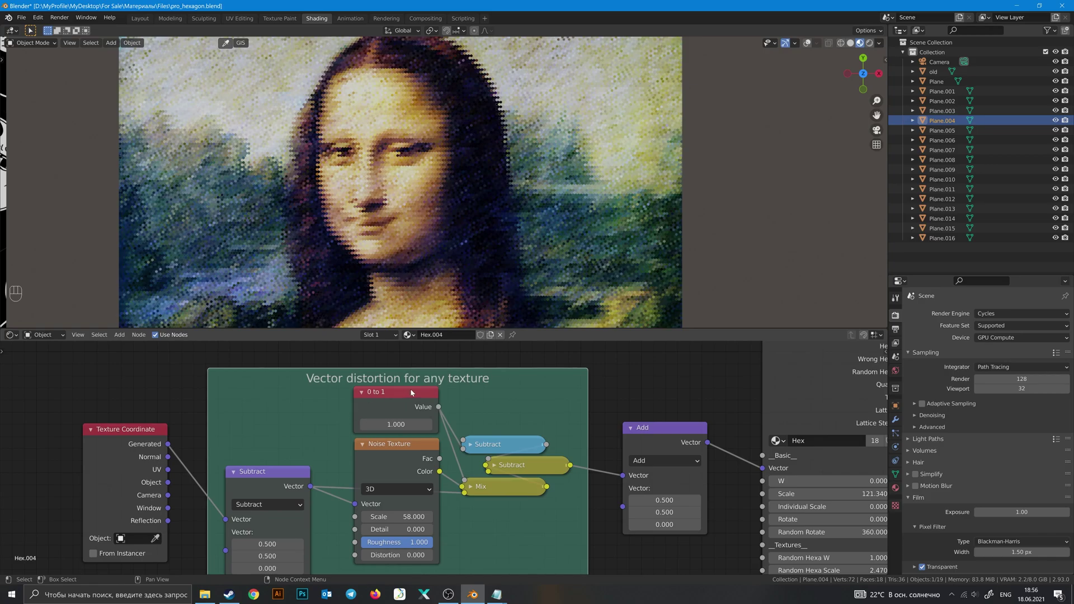
mouse_move(397, 425)
left_mouse_down("shift")
mouse_move(381, 424)
mouse_move(391, 424)
left_mouse_up("shift")
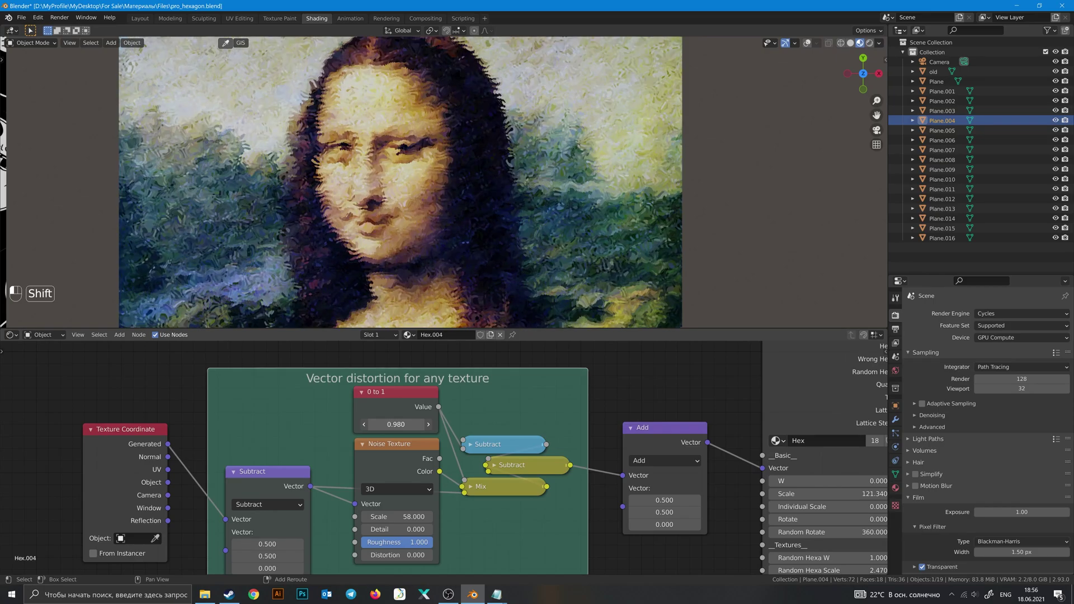
scroll(391, 179, "up", 4)
scroll(536, 297, "down", 5)
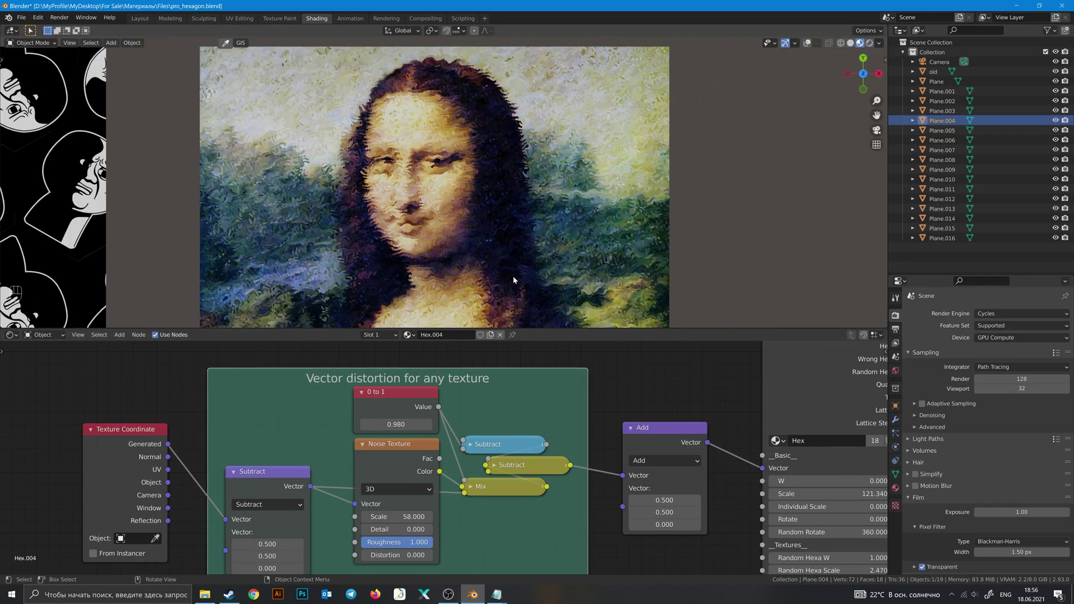
Step: Lower the Hex node's Scale on the Mona Lisa material for coarser pixels
middle_click_drag(831, 482, 531, 480)
left_click_drag(524, 493, 466, 494)
scroll(524, 259, "down", 3)
Step: Return to the preview plane and examine the Hex node's Color output on it
middle_click_drag(524, 260, 554, 206, "shift")
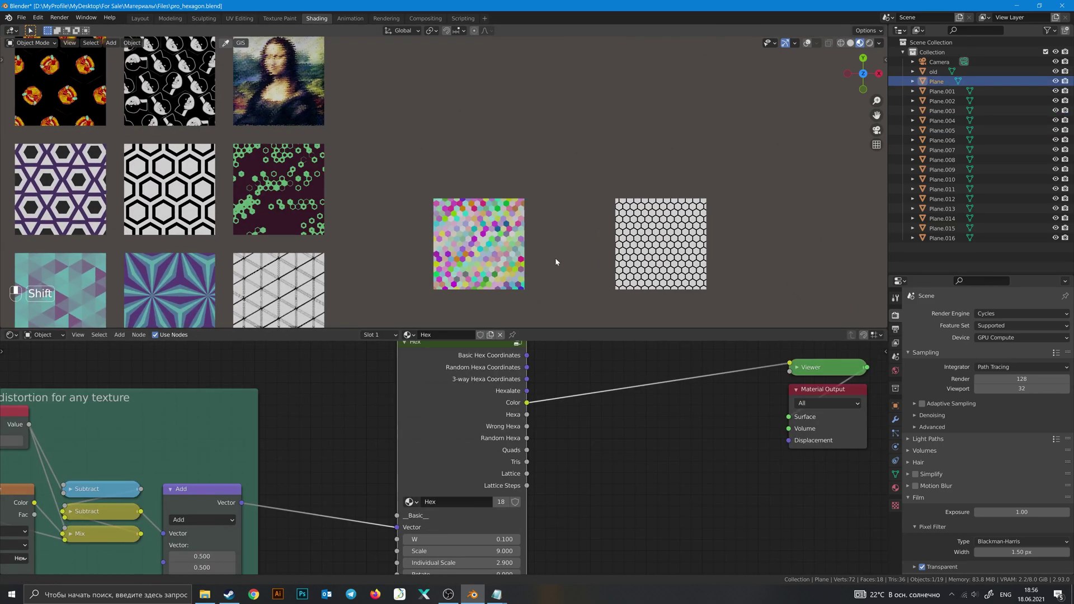
scroll(555, 257, "down", 2)
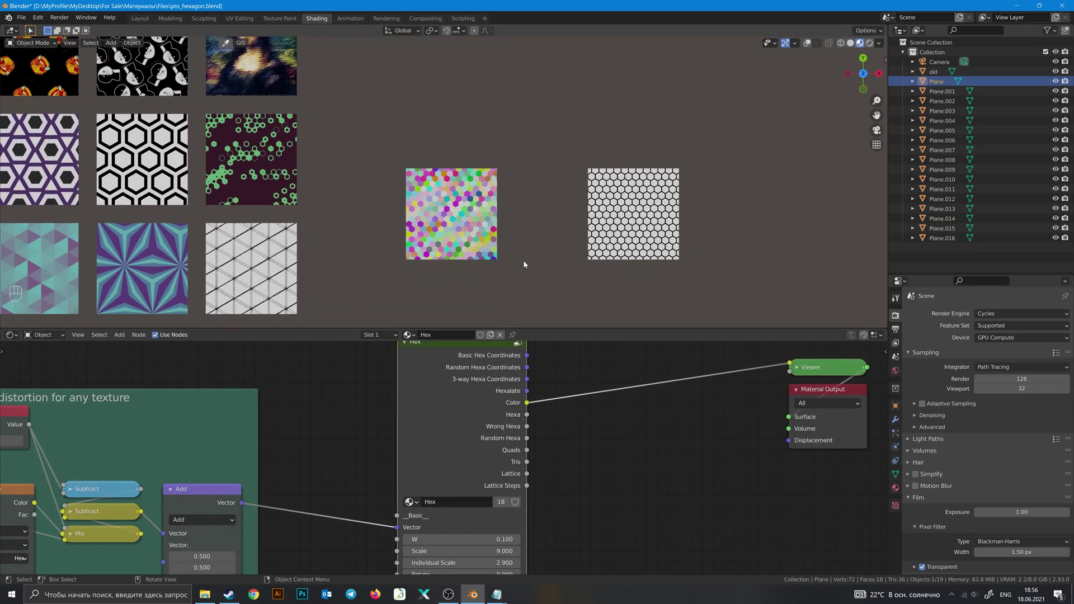
scroll(524, 264, "up", 5)
scroll(592, 452, "down", 1)
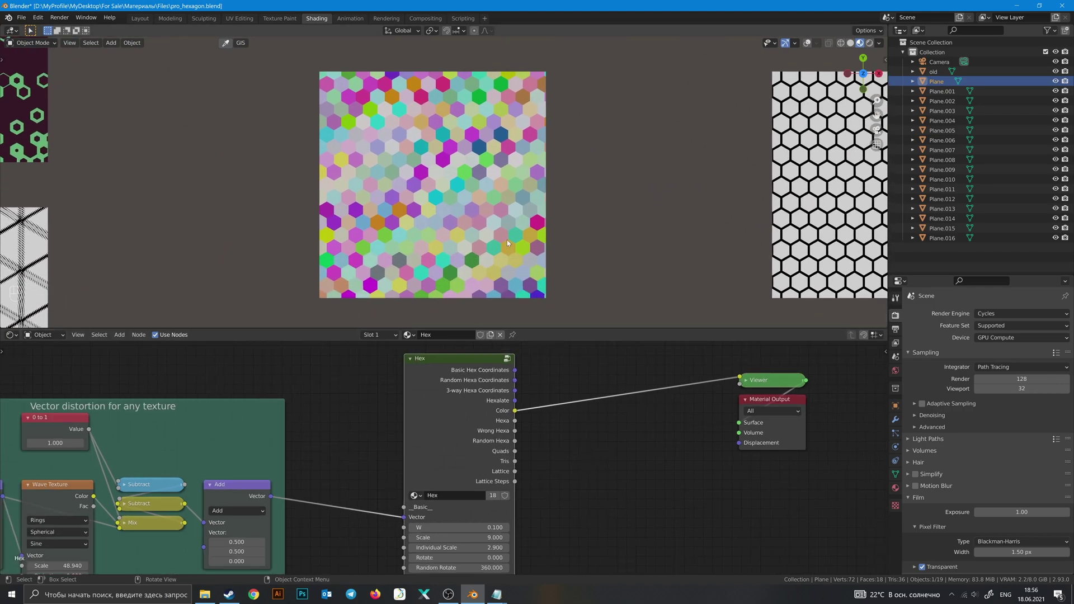
scroll(566, 442, "down", 2, "shift")
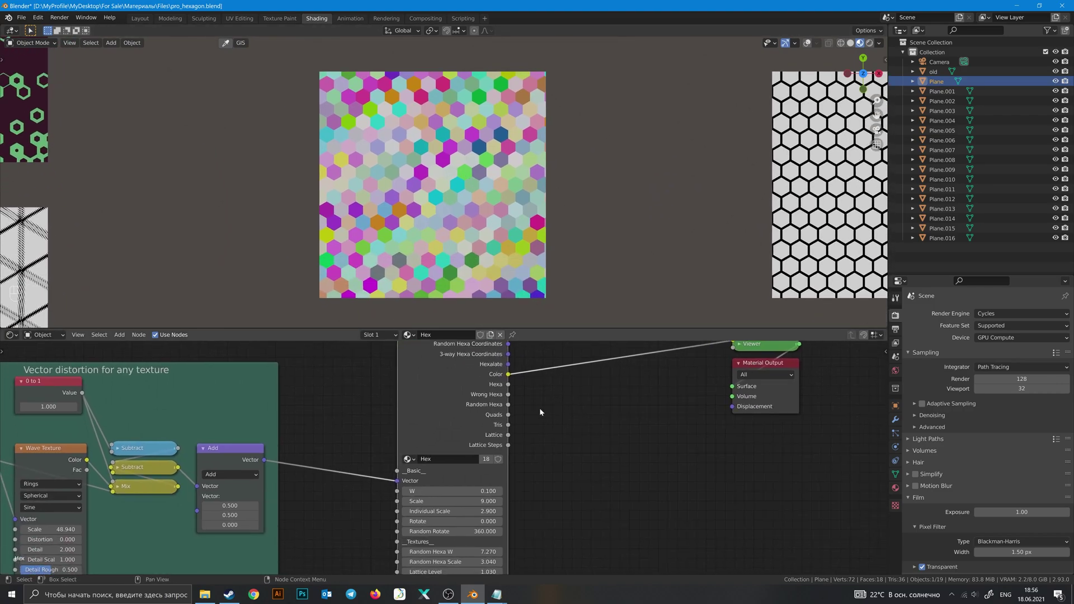
Step: Try other W and Scale values on the Hex node with the Color output previewed, and undo the changes
middle_click_drag(533, 463, 534, 439, "shift")
left_click_drag(491, 468, 537, 469, "shift")
key("ctrl+z")
key("ctrl+z")
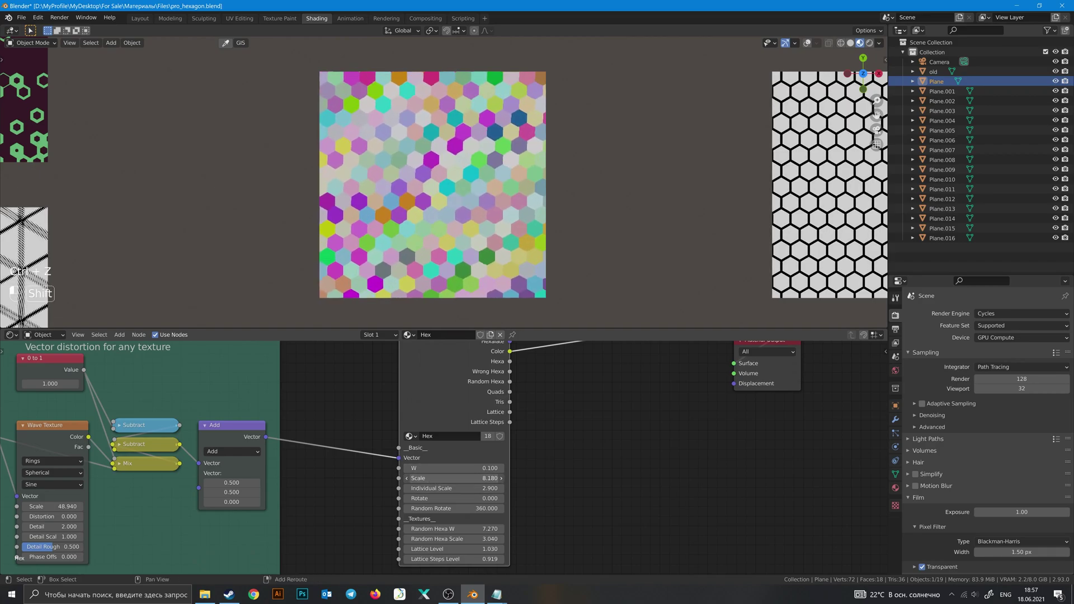
Step: Preview the Hex node's Hexa output on the plane and inspect its gradient pattern up close
middle_click_drag(470, 422, 487, 475, "shift")
left_click(499, 404, "ctrl+shift")
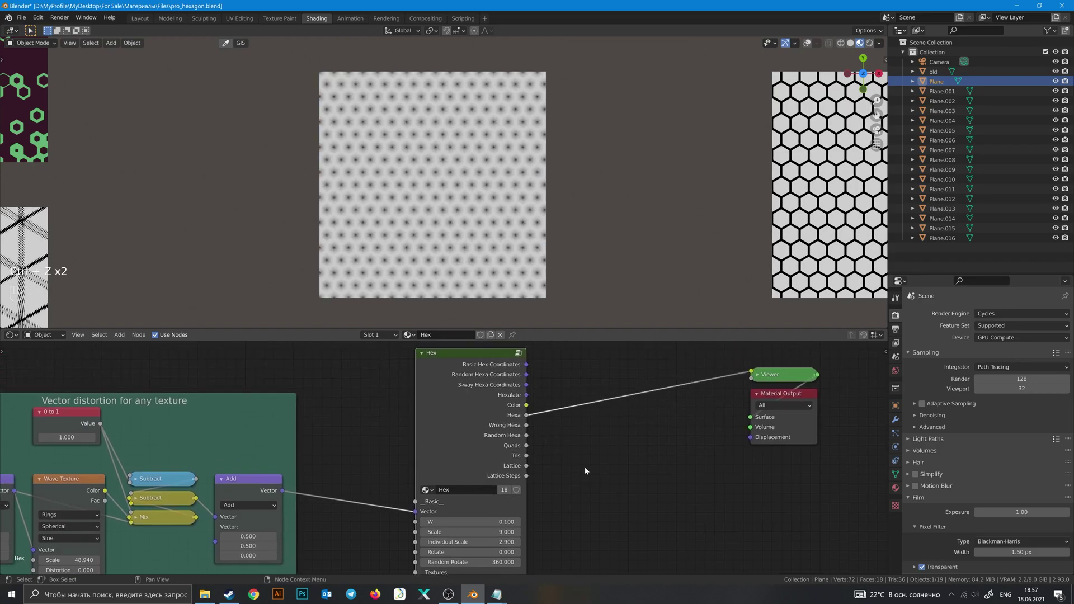
middle_click_drag(605, 476, 502, 472)
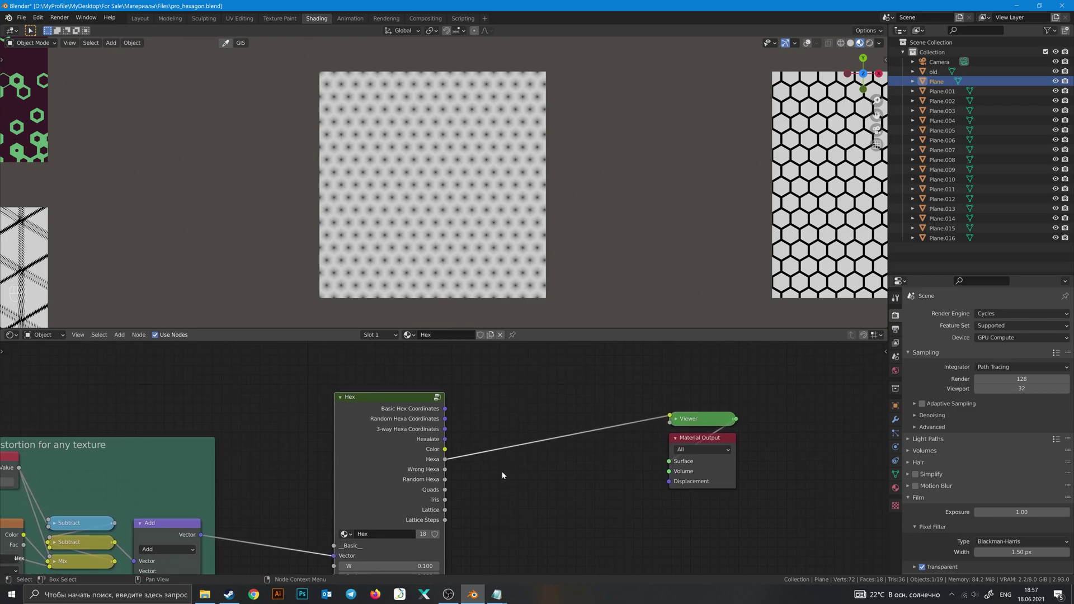
middle_click_drag(499, 404, 509, 396)
scroll(438, 176, "up", 8)
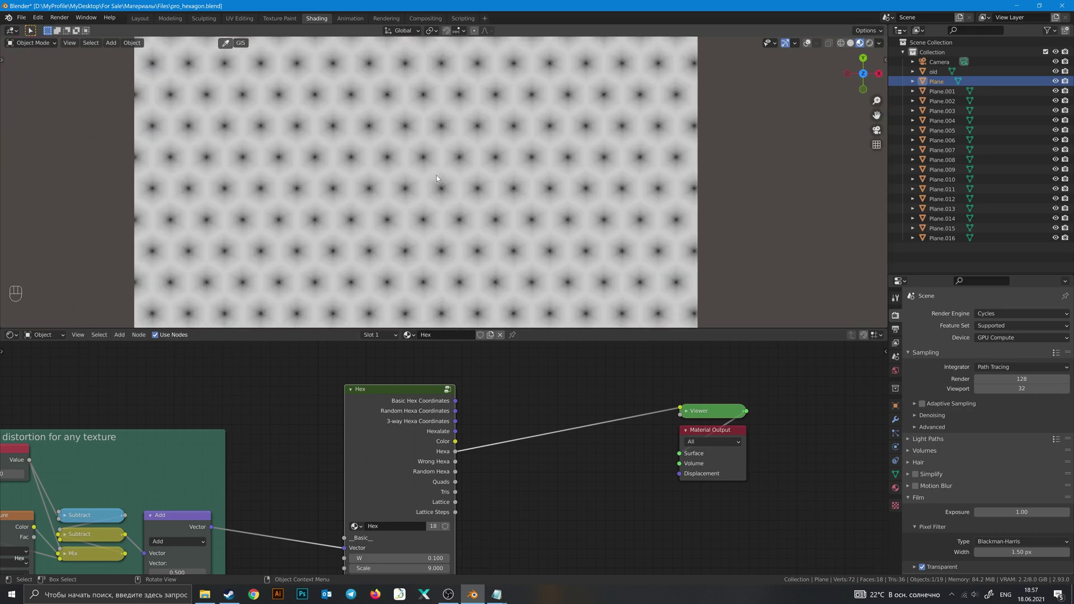
key("KP_Decimal")
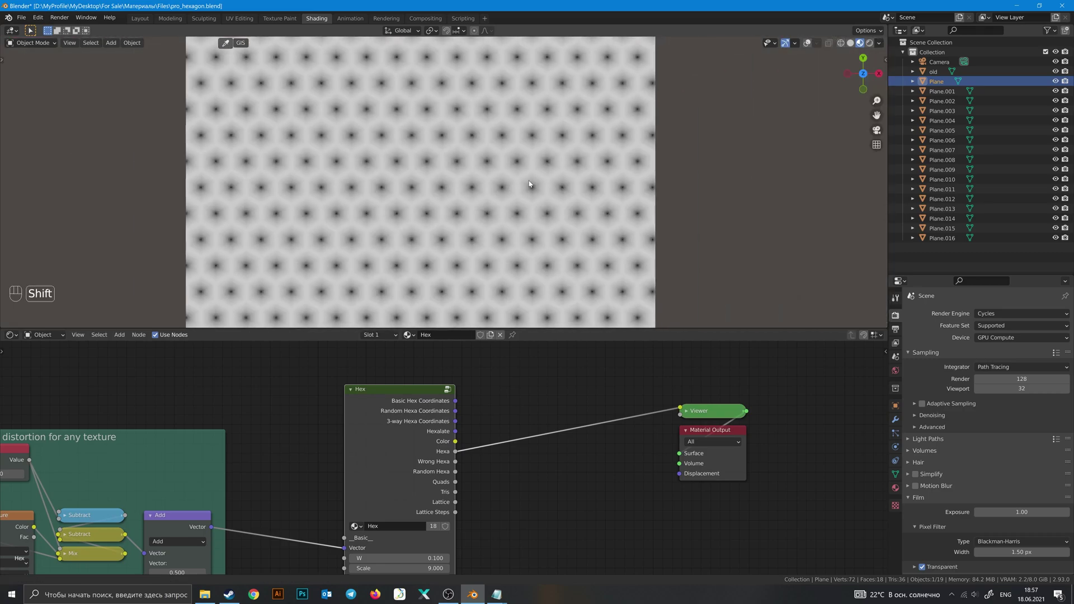
middle_click_drag(529, 184, 506, 184, "shift")
middle_click_drag(542, 391, 502, 430)
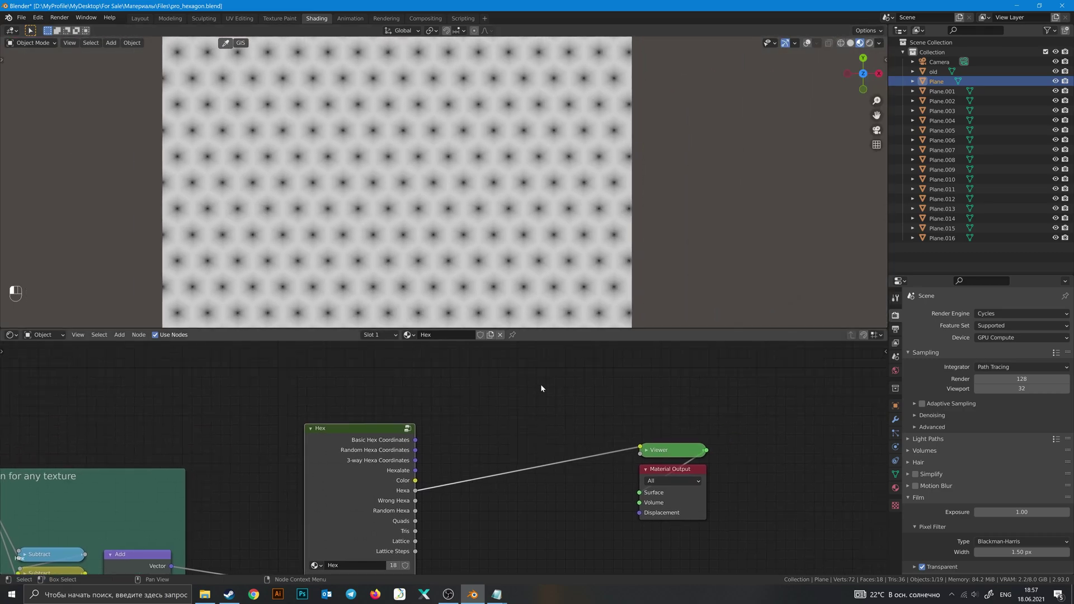
Step: Insert a ColorRamp node between the Hexa output and the Viewer
key("shift+a")
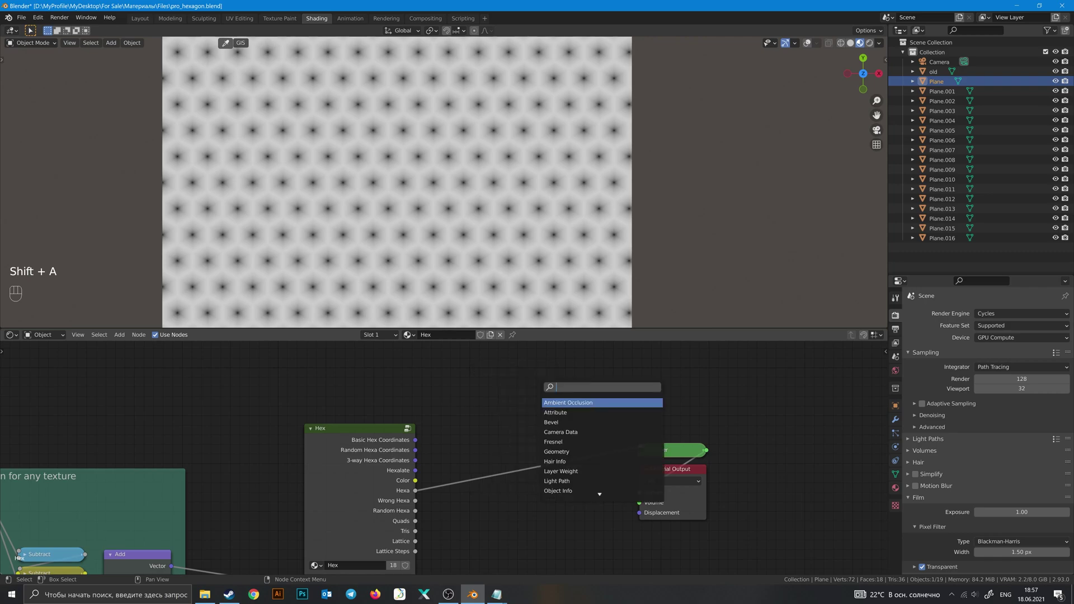
type("col")
left_click(557, 403)
left_click(503, 415)
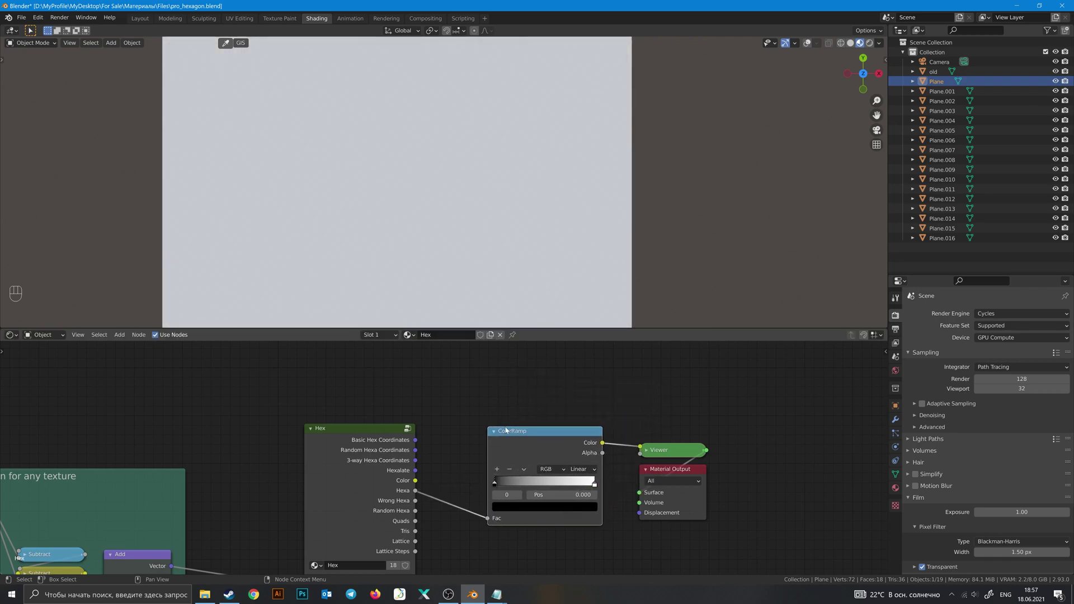
Step: Add a grey stop near the start of the ColorRamp and move the black stop to position 0.544
middle_click_drag(502, 414, 488, 400)
scroll(444, 457, "up", 1)
left_click_drag(486, 473, 560, 471)
left_click(494, 454)
left_click_drag(549, 424, 501, 423)
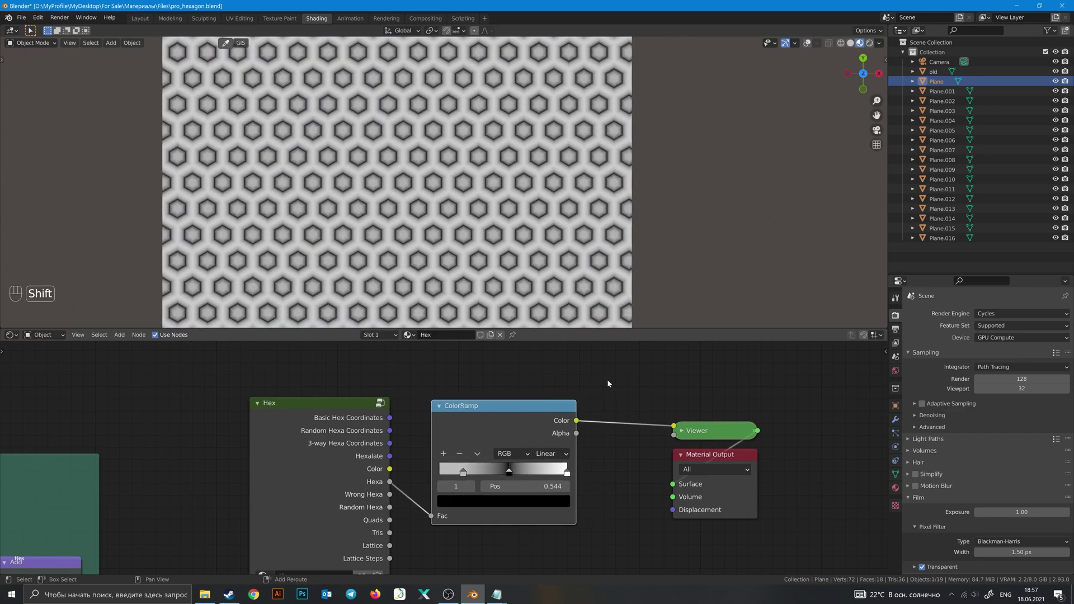
middle_click_drag(606, 380, 563, 397, "shift")
Step: Set the ColorRamp interpolation to Constant and move the black stop to position 0.396
left_click(511, 474)
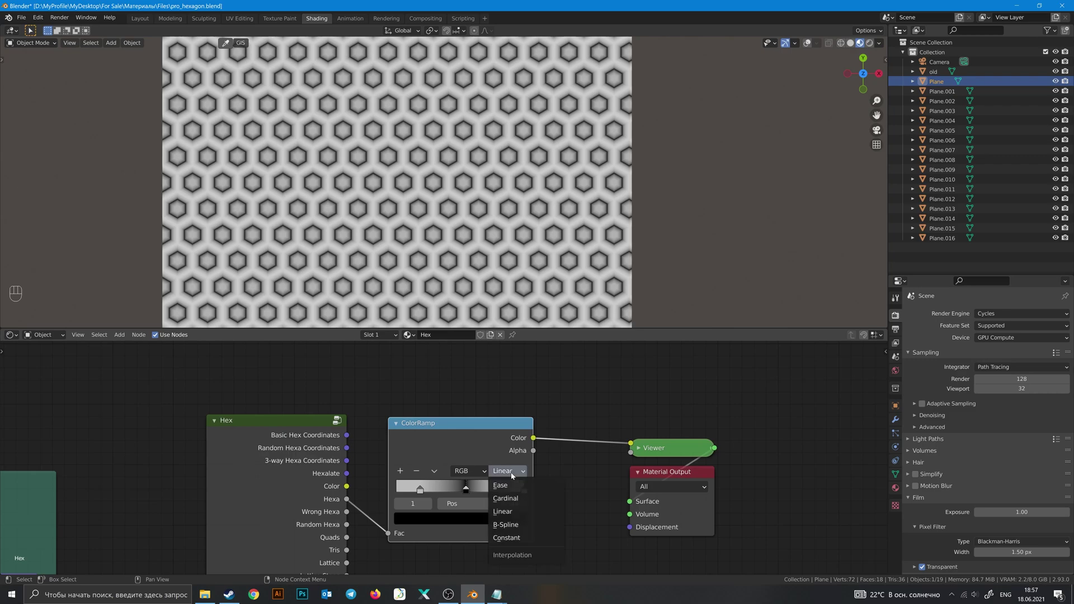
left_click(521, 538)
left_click_drag(465, 489, 450, 493)
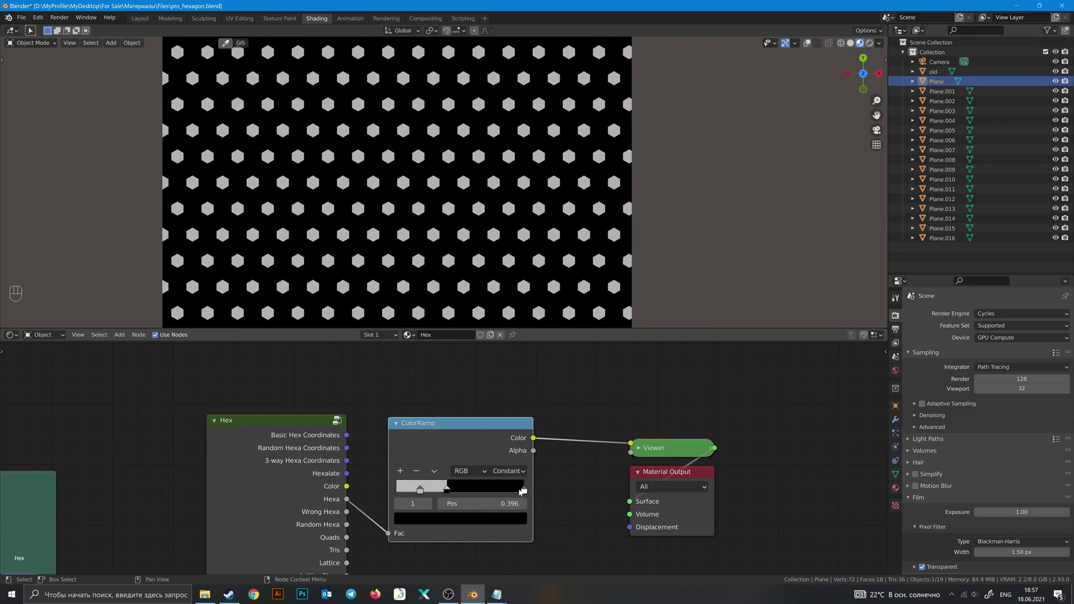
Step: Move the ColorRamp's white stop to position 0.777 and shift the Viewer and Material Output nodes farther from the ramp
left_click_drag(521, 492, 496, 491)
left_click_drag(480, 432, 471, 419)
middle_click_drag(601, 391, 587, 429)
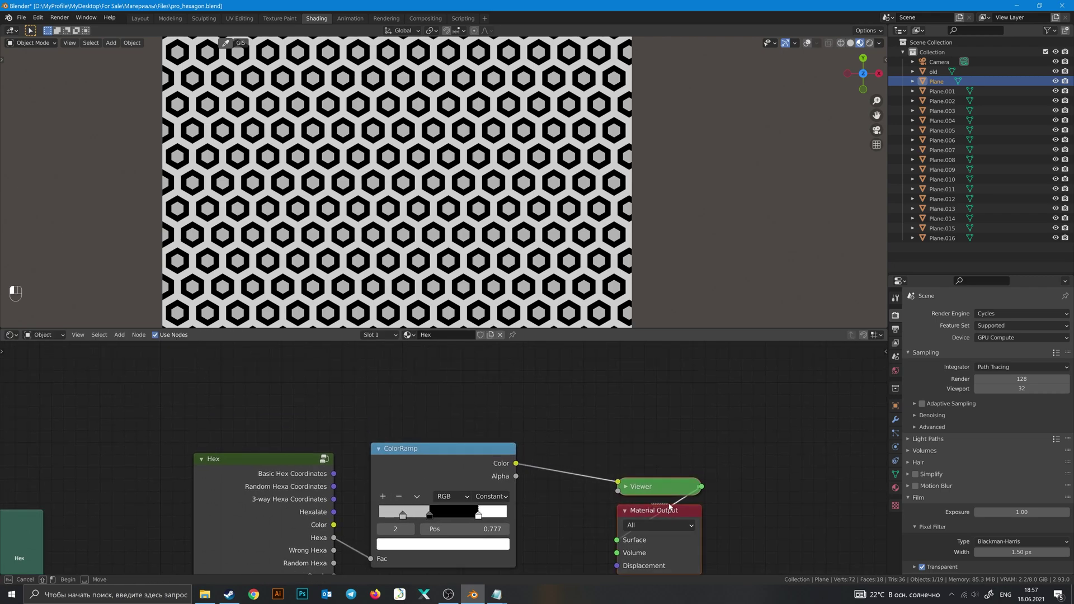
left_click_drag(670, 507, 770, 476)
left_click_drag(673, 493, 748, 457)
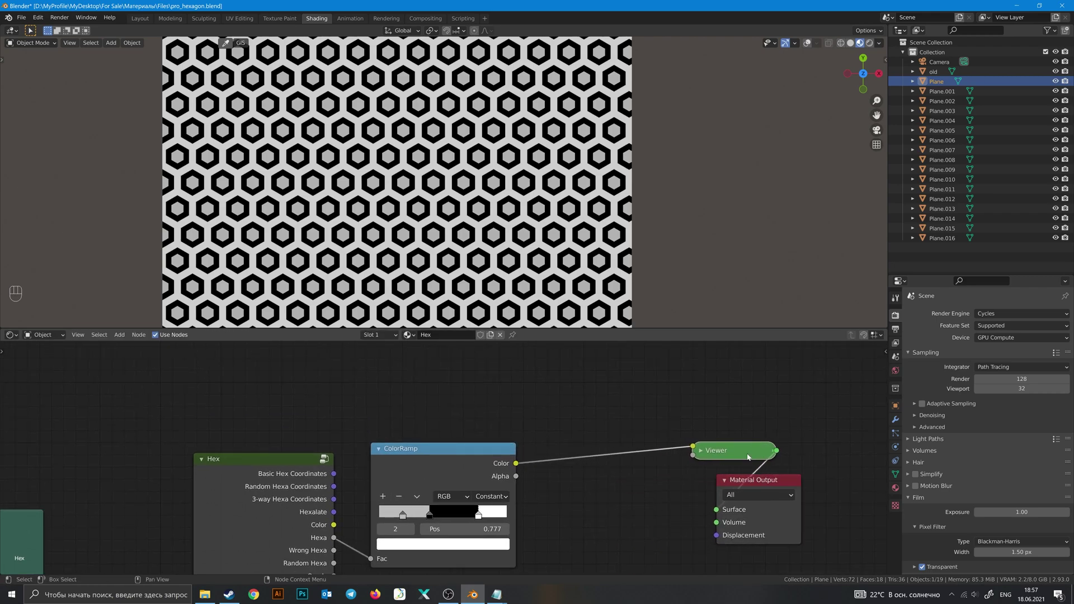
left_click_drag(727, 421, 797, 446)
Step: Add a Principled BSDF fed by the ColorRamp in its Base Color and output it to the material surface
key("shift+a")
left_click(674, 393)
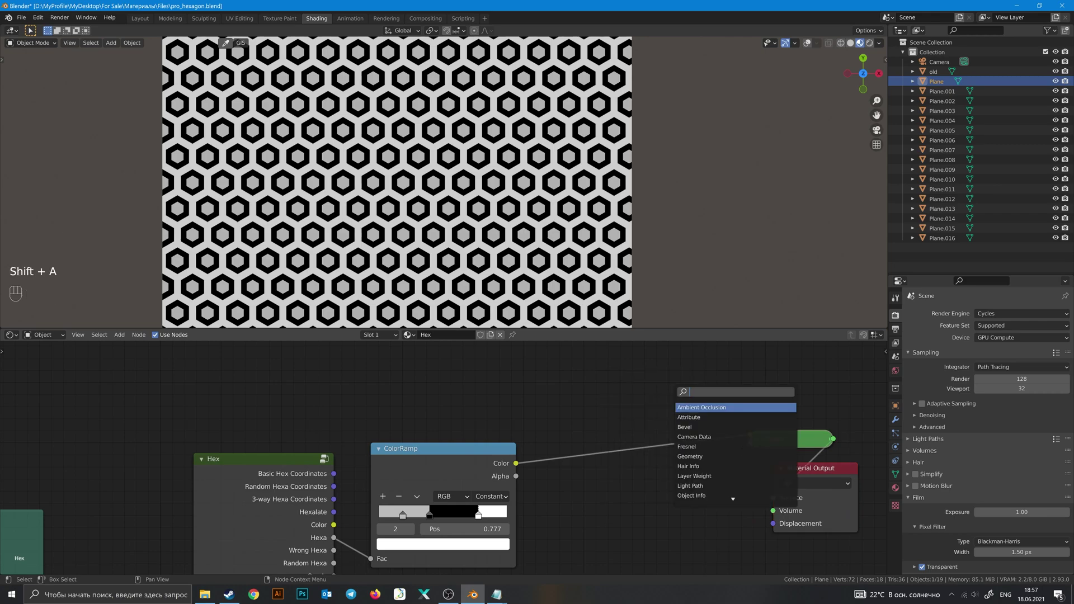
type("pri")
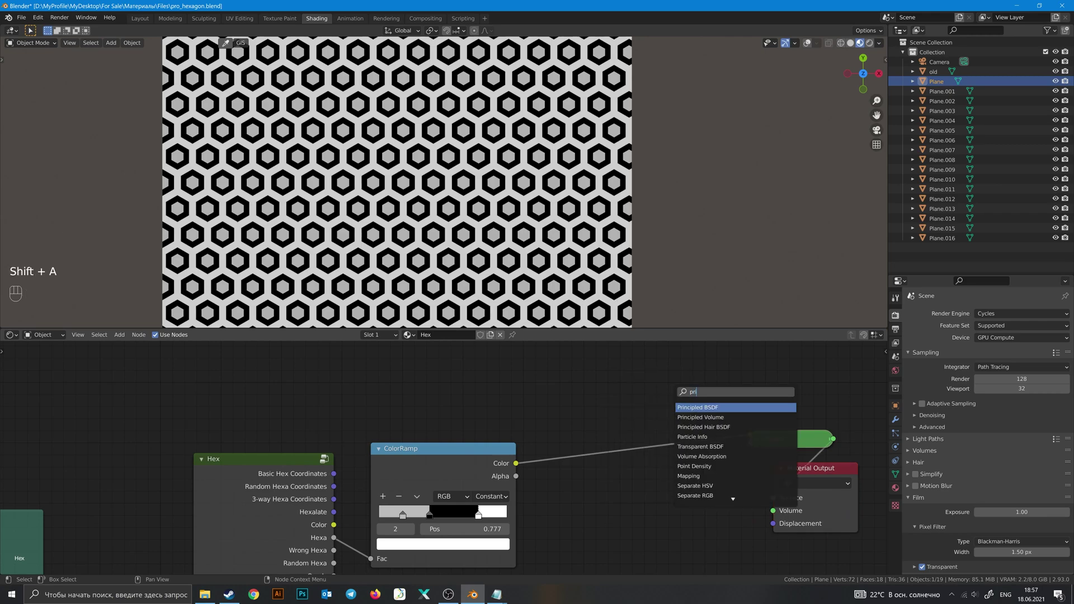
left_click(706, 409)
left_click(607, 407)
middle_click_drag(561, 428, 504, 408)
left_click(650, 391, "ctrl+shift")
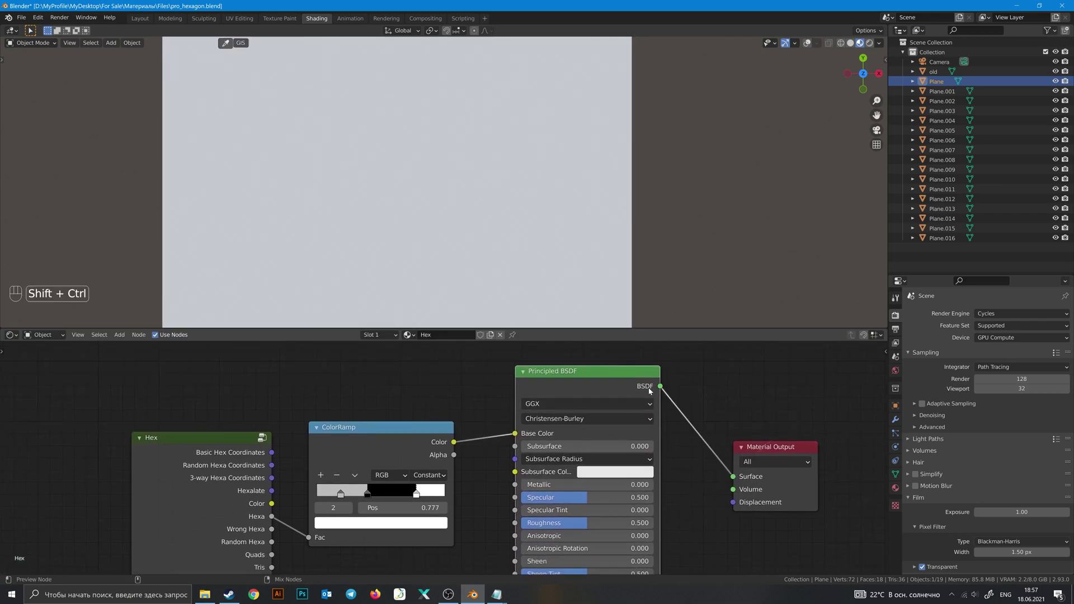
Step: Duplicate the ColorRamp with its Hexa input link kept and reset the copy to its default gradient
scroll(459, 461, "down", 2)
middle_click_drag(459, 461, 573, 358)
key("ctrl+shift+d")
left_click(511, 464)
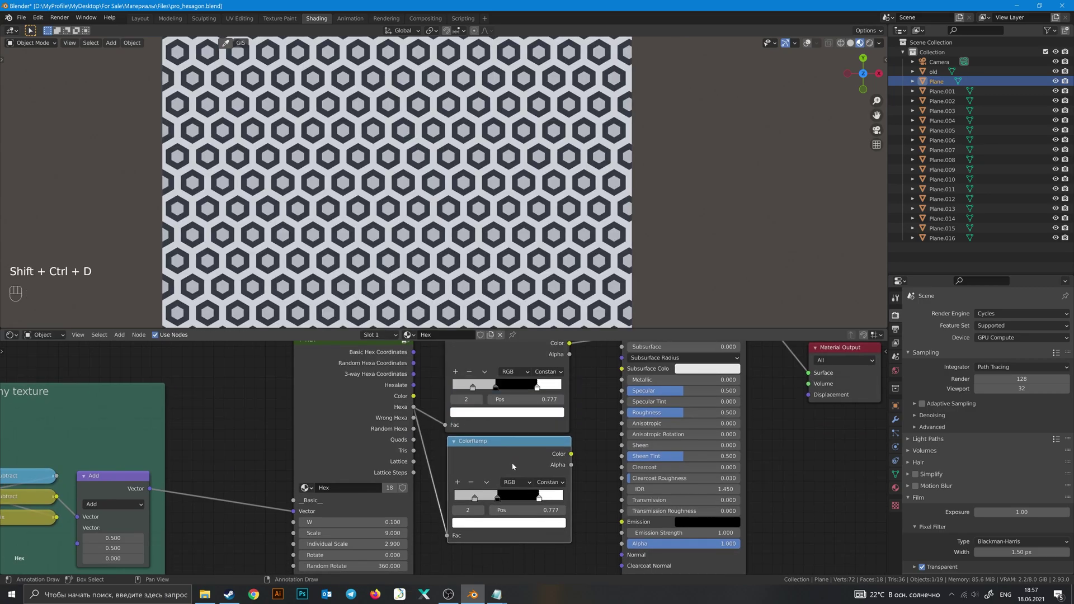
left_click(549, 463, "ctrl+shift")
middle_click_drag(591, 437, 583, 391)
scroll(539, 434, "up", 1)
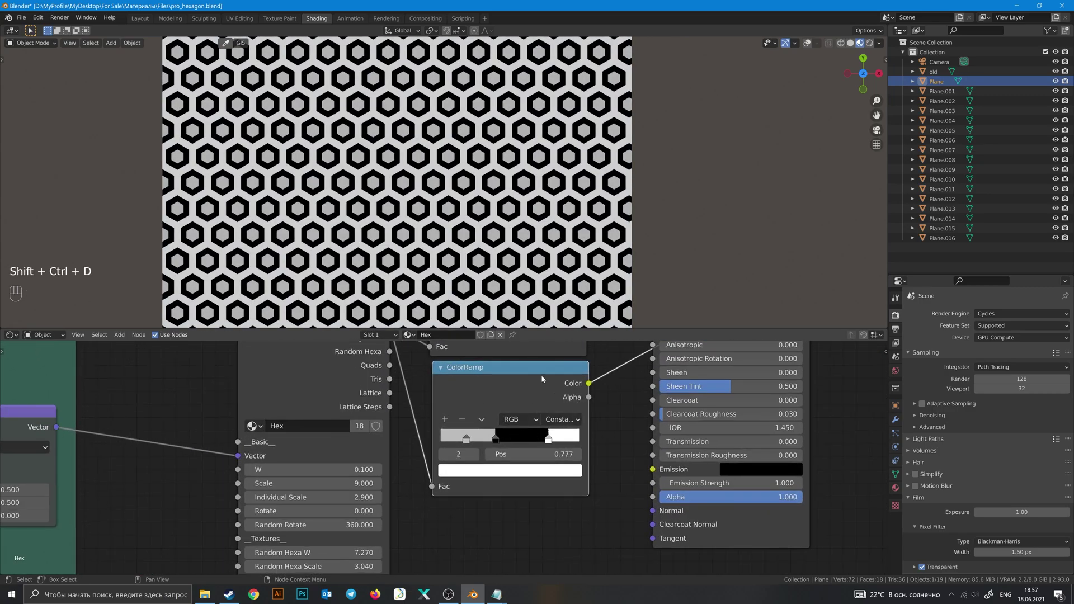
key("BackSpace")
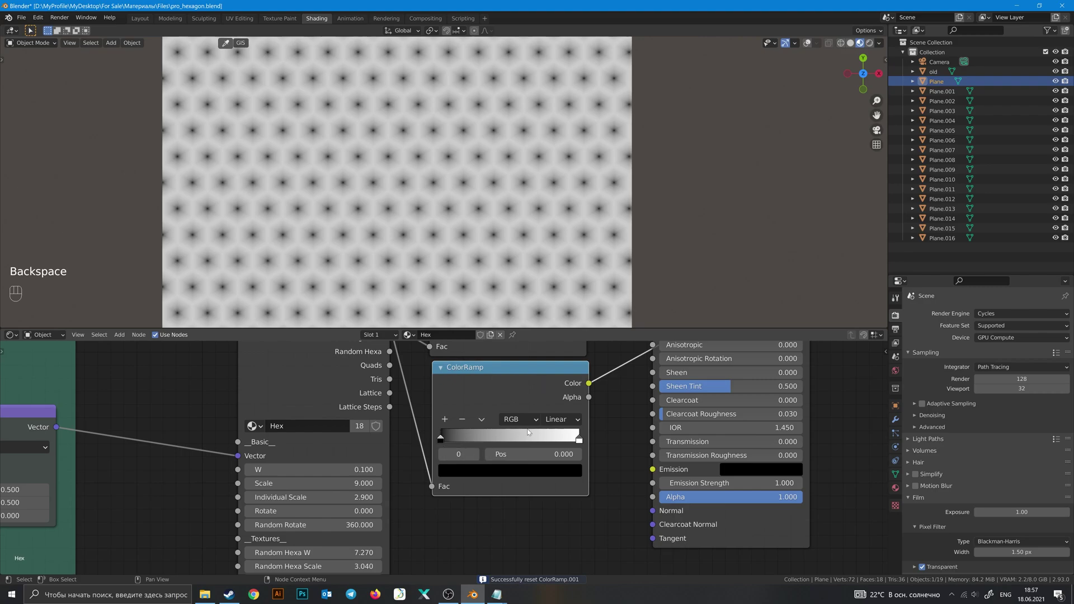
Step: Set the duplicated ColorRamp to Constant interpolation and move its white stop close to the start
left_click(563, 419)
left_click(565, 463)
left_click_drag(579, 440, 470, 434)
Step: Connect the second ColorRamp's Color to the Principled BSDF's Alpha and preview the shader on the plane
middle_click_drag(591, 386, 500, 418)
left_click_drag(498, 417, 562, 530)
middle_click_drag(530, 406, 467, 538)
left_click(566, 358, "ctrl+shift")
Step: Switch the viewport to rendered shading and examine the plane's transparent hexagons from an angle
middle_click_drag(554, 252, 552, 219)
left_click(870, 43)
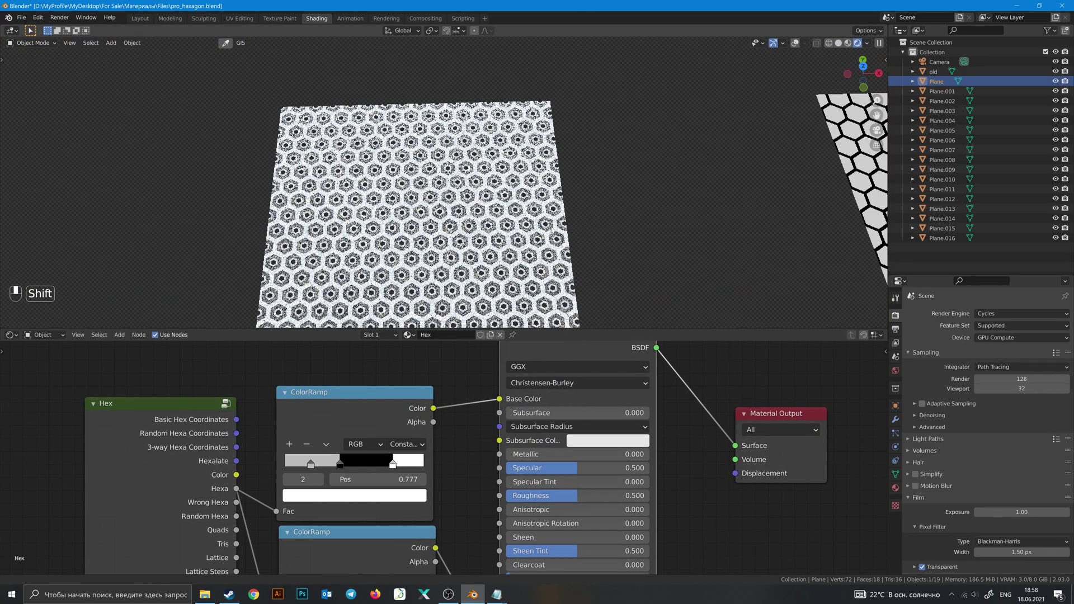
scroll(552, 242, "up", 5)
middle_click_drag(553, 243, 585, 206)
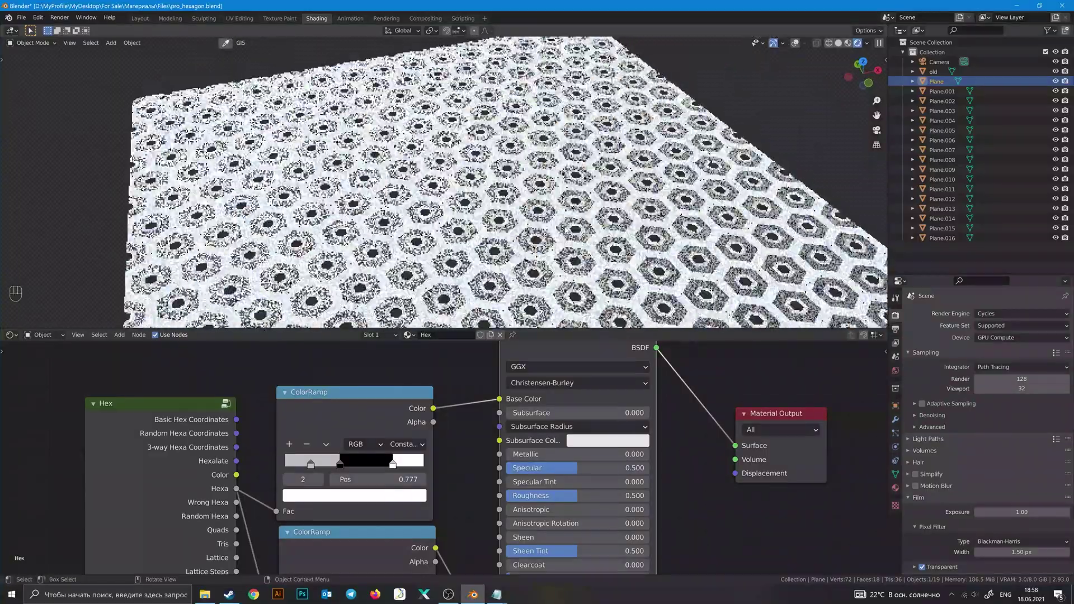
Step: Move the second ColorRamp's white stop to position 0.826 so only the hexagon borders remain opaque
middle_click_drag(417, 506, 441, 375)
left_click_drag(343, 473, 431, 475)
middle_click_drag(492, 280, 473, 300)
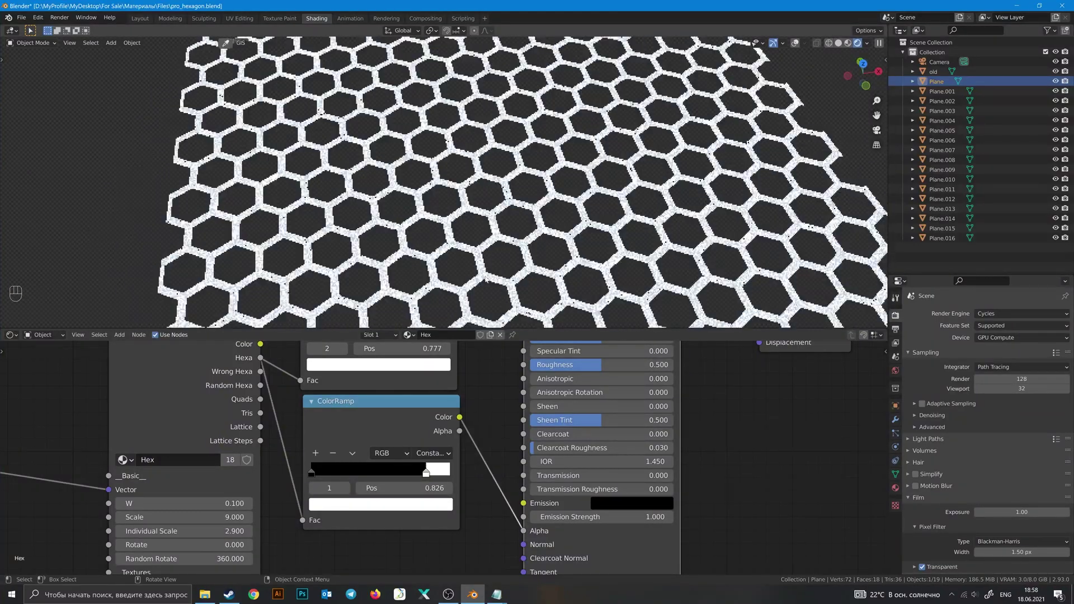
middle_click_drag(579, 215, 581, 235, "shift")
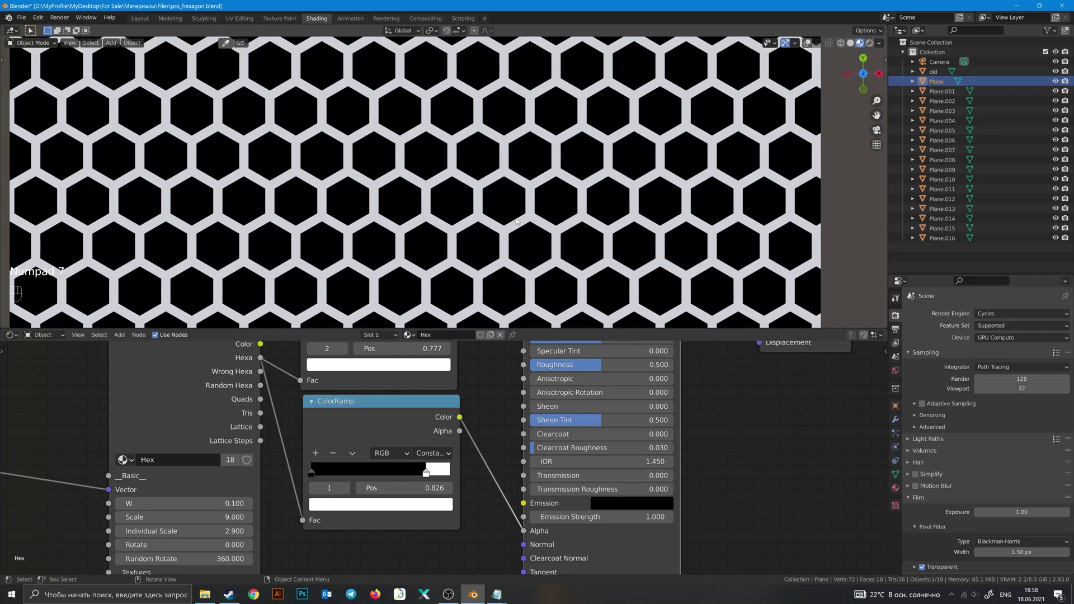
Step: Delete both ColorRamps and the Principled BSDF, leaving only the Hex setup and the Material Output
scroll(504, 252, "down", 4)
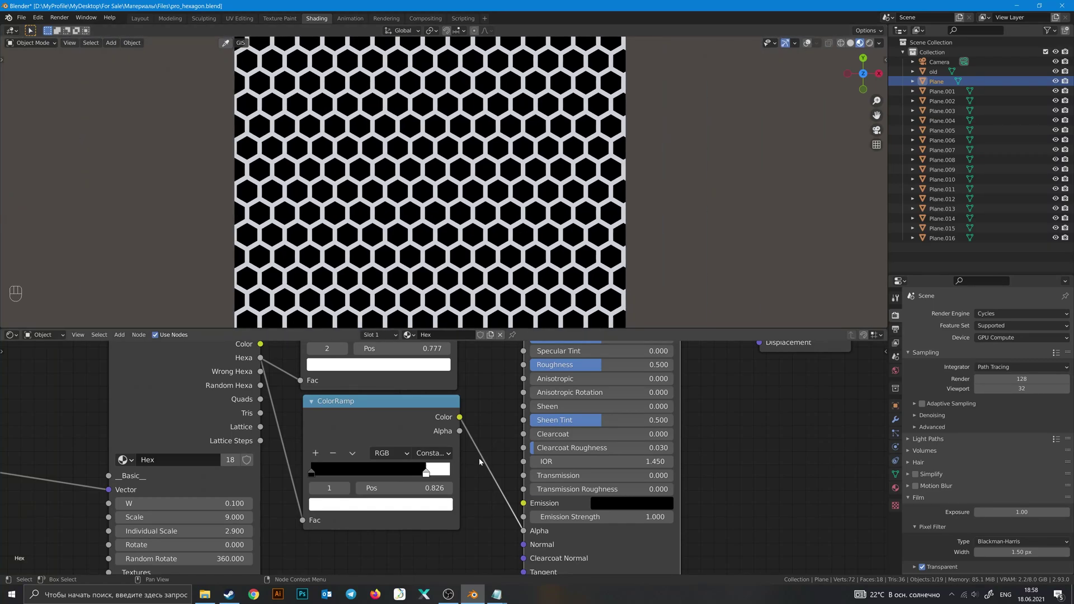
middle_click_drag(485, 413, 537, 498)
scroll(504, 470, "down", 8)
key("x")
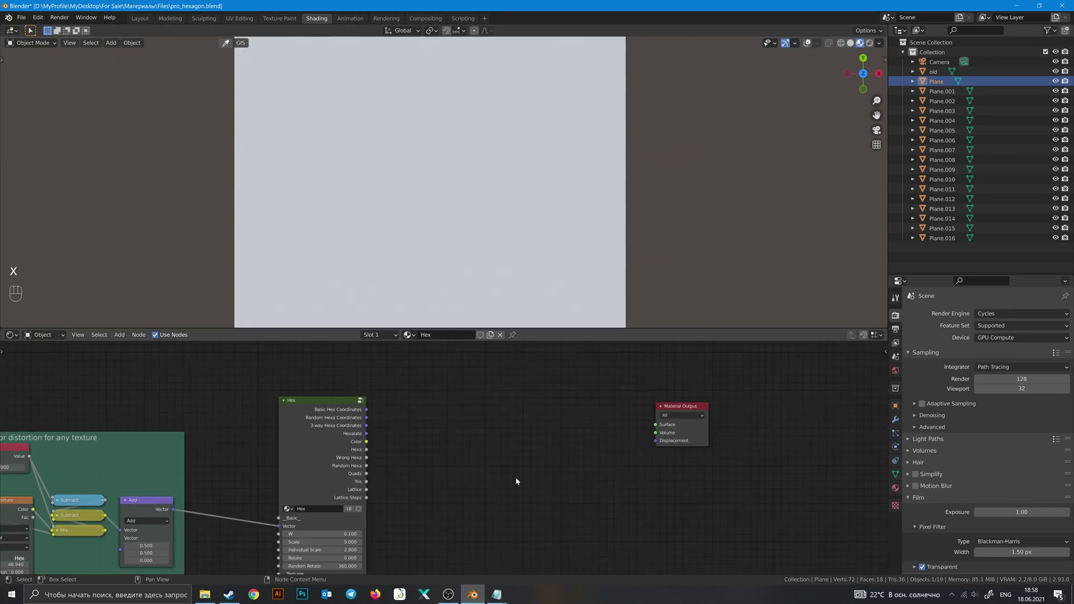
Step: Preview the Hex node outputs in turn up to Wrong Hexa and examine its gradient up close
scroll(515, 477, "up", 2)
left_click(416, 412, "ctrl+shift")
left_click(416, 412, "ctrl+shift")
left_click(416, 412, "ctrl+shift")
left_click(416, 412, "ctrl+shift")
left_click(416, 412, "ctrl+shift")
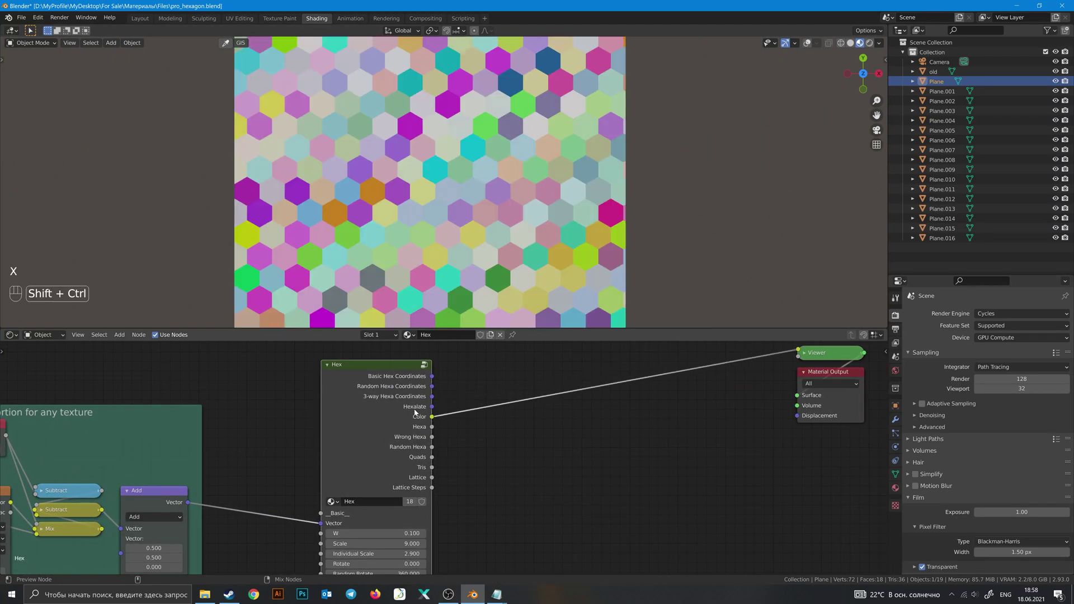
left_click(416, 412, "ctrl+shift")
left_click(416, 412, "ctrl+shift")
scroll(484, 185, "up", 4)
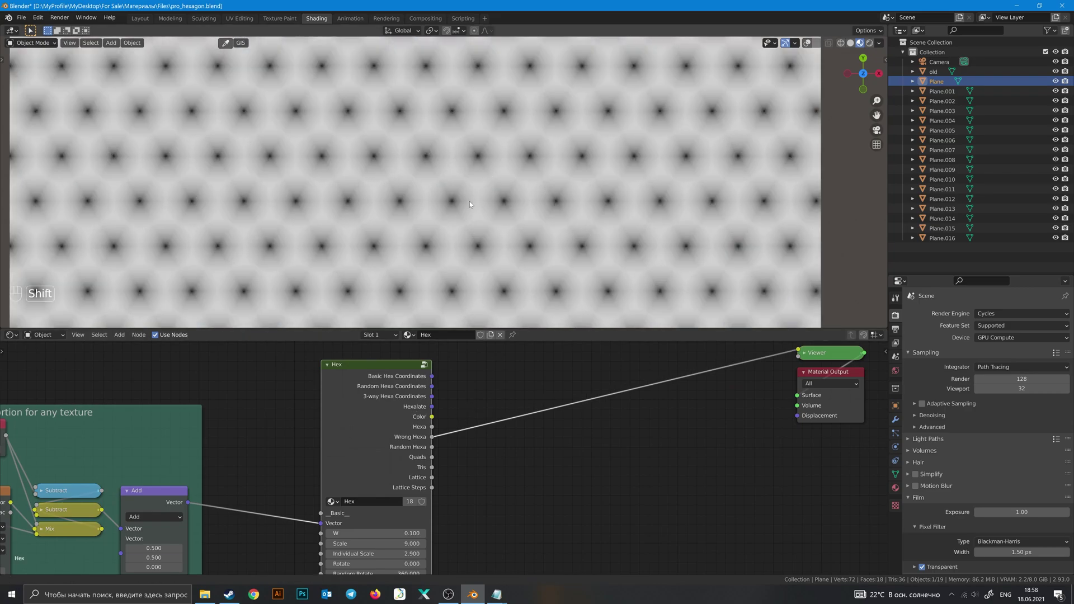
scroll(470, 204, "up", 5)
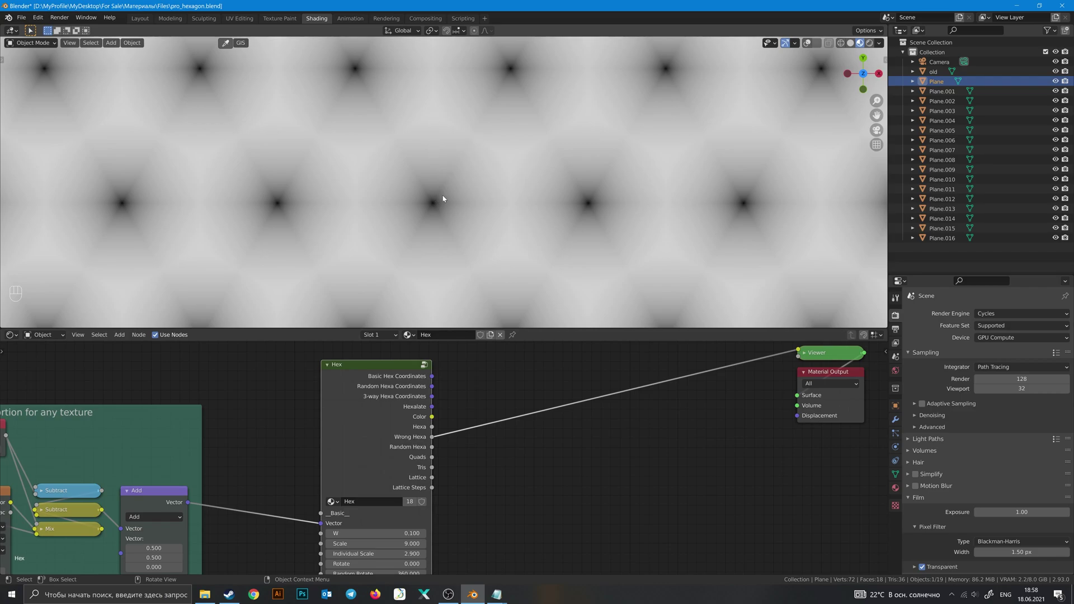
Step: Preview the Hex node's Random Hexa output and examine its pattern across the whole plane
middle_click_drag(484, 381, 511, 367)
left_click(443, 407, "ctrl+shift")
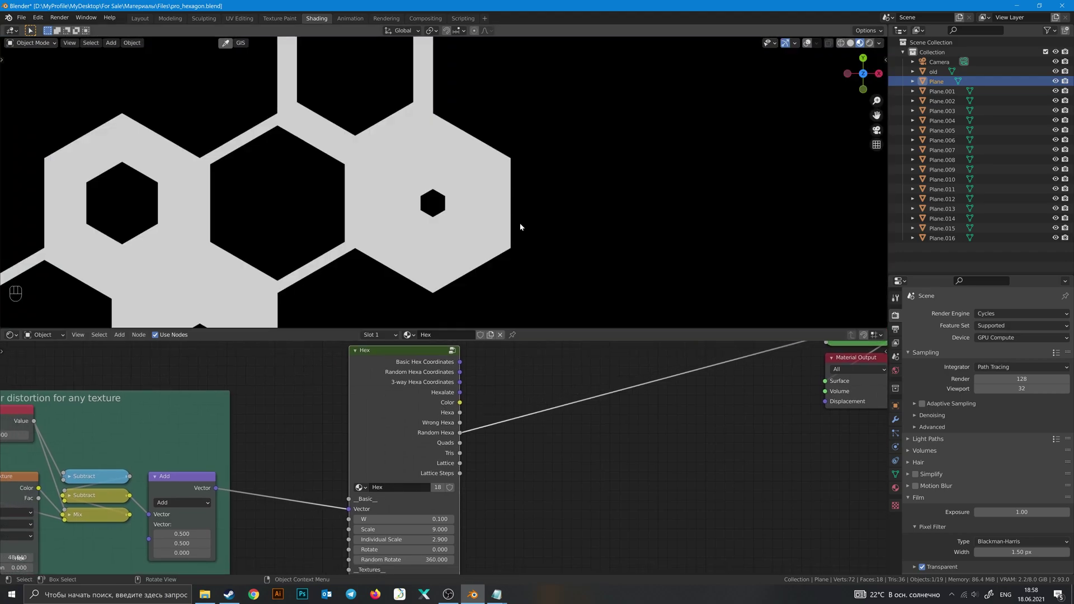
scroll(520, 223, "down", 8)
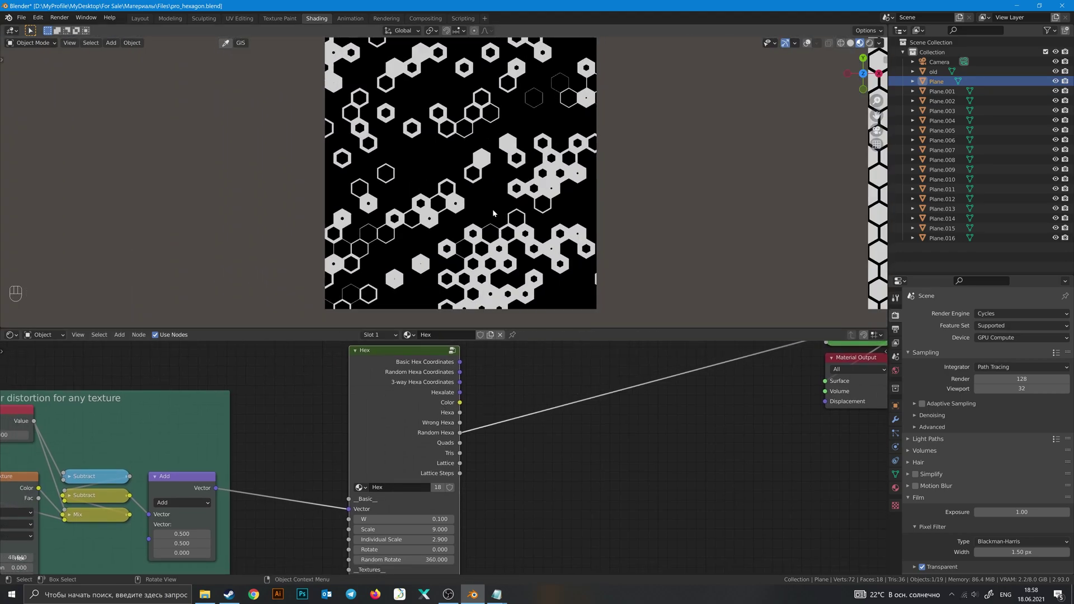
middle_click_drag(494, 213, 510, 245, "shift")
scroll(508, 408, "down", 1)
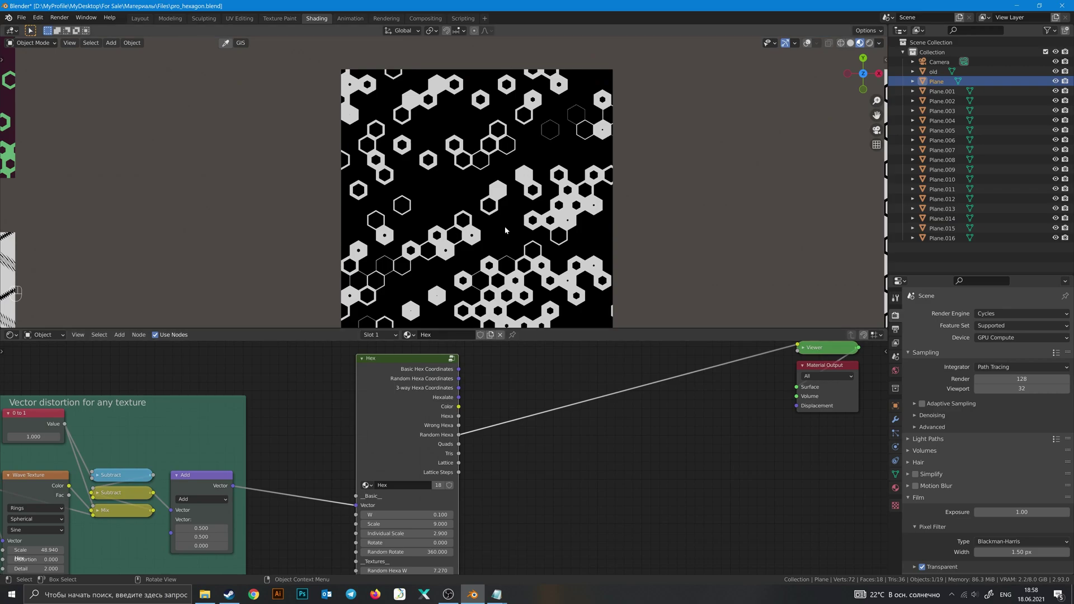
Step: Set the Hex node's Random Hexa W to 3.370 to vary the random hexagon pattern
middle_click_drag(504, 475, 542, 403, "shift")
scroll(545, 401, "up", 2)
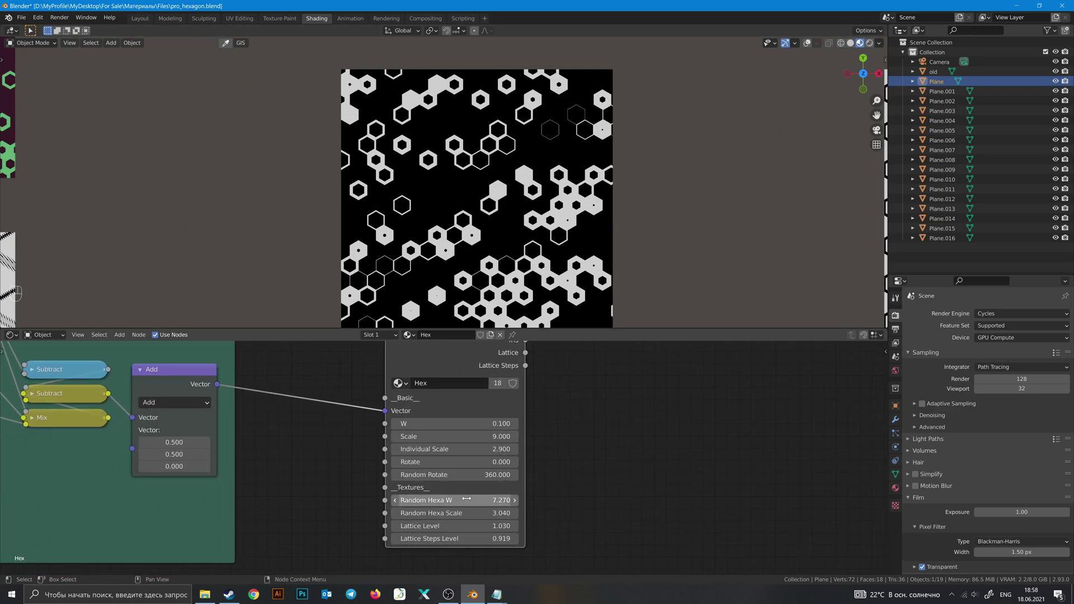
left_click_drag(466, 499, 249, 499, "shift")
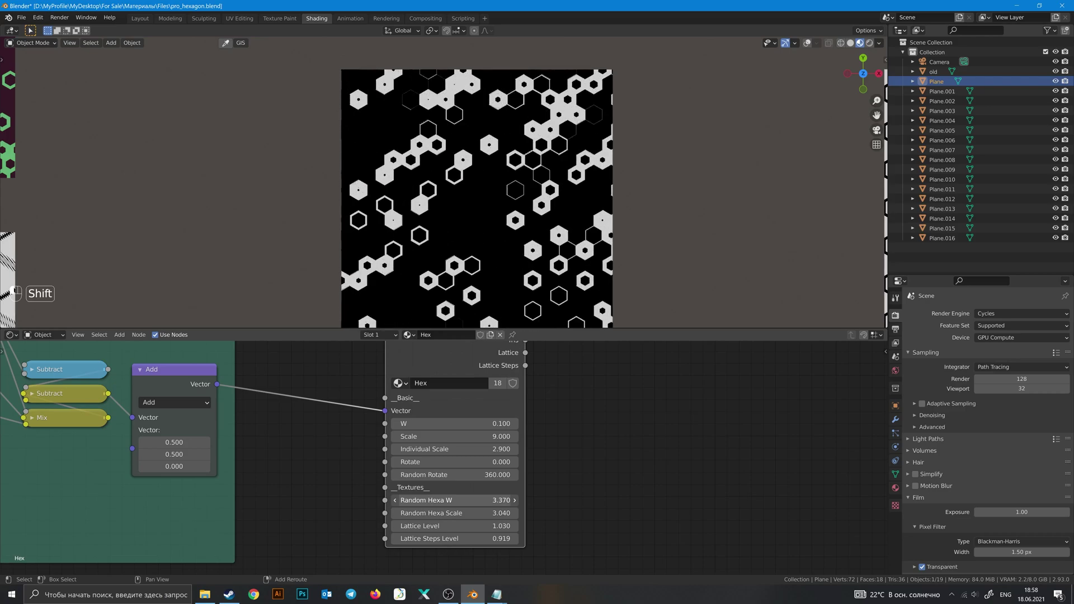
left_click_drag(414, 499, 470, 513, "shift")
Step: Preview the Hex node's Quads output and its Tris output on the plane
middle_click_drag(587, 392, 560, 527)
left_click(464, 434, "ctrl+shift")
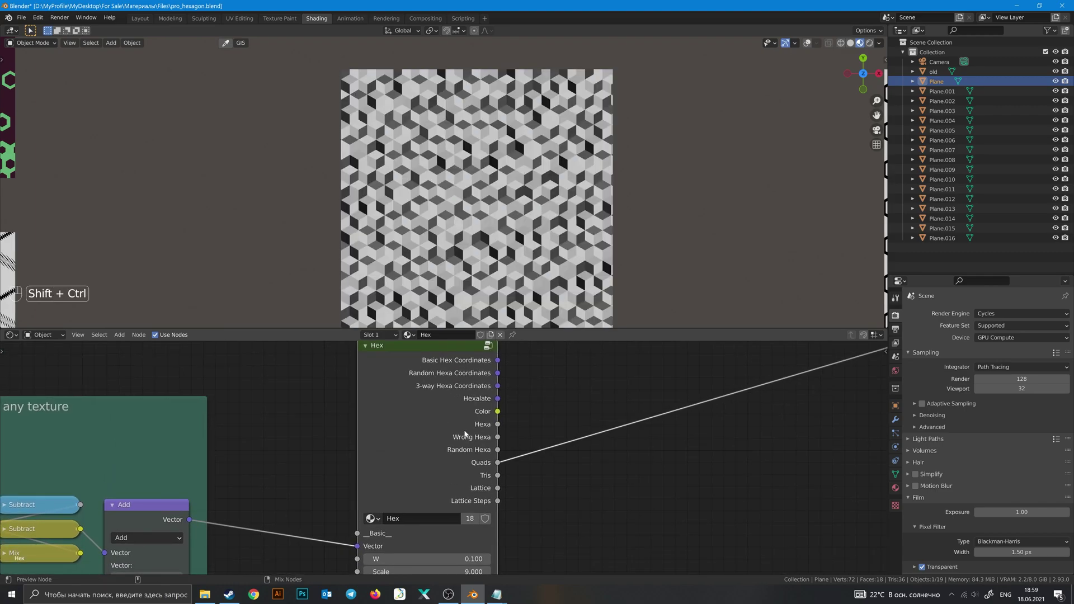
left_click(464, 433, "ctrl+shift")
middle_click_drag(475, 456, 407, 484)
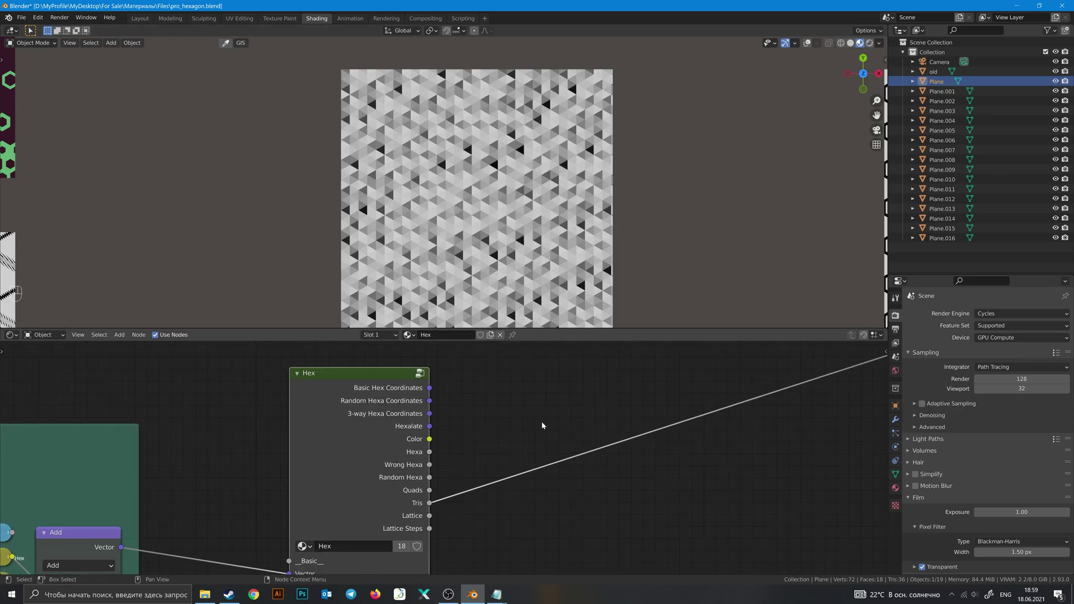
Step: Insert a White Noise Texture after the Tris output and view its Color output on the plane
middle_click_drag(582, 378, 563, 394)
key("shift+a")
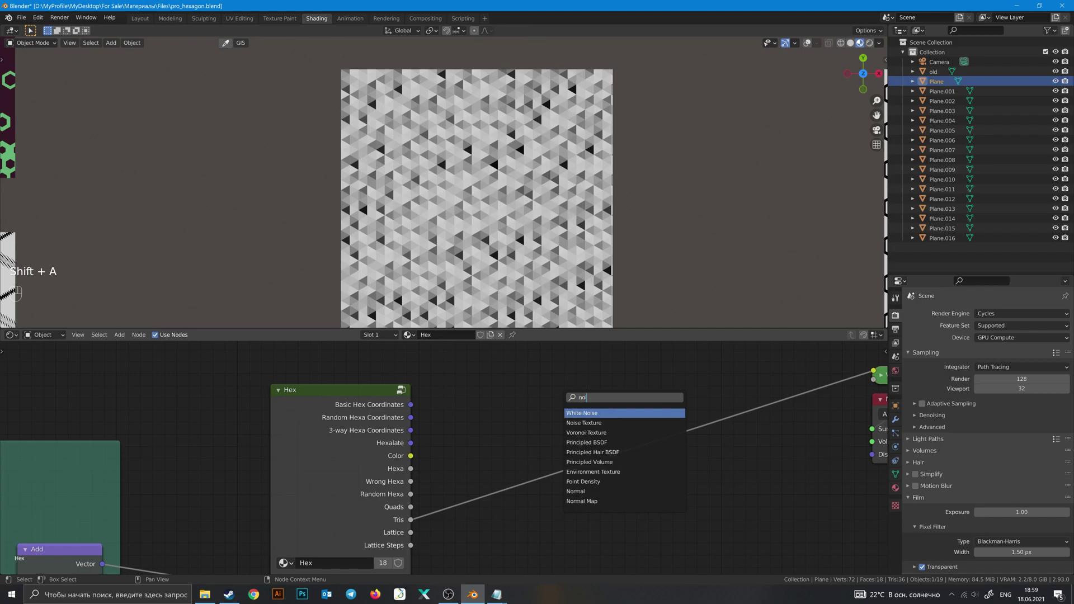
left_click(589, 413)
left_click(549, 458)
middle_click_drag(549, 459, 555, 398)
left_click_drag(556, 399, 541, 415)
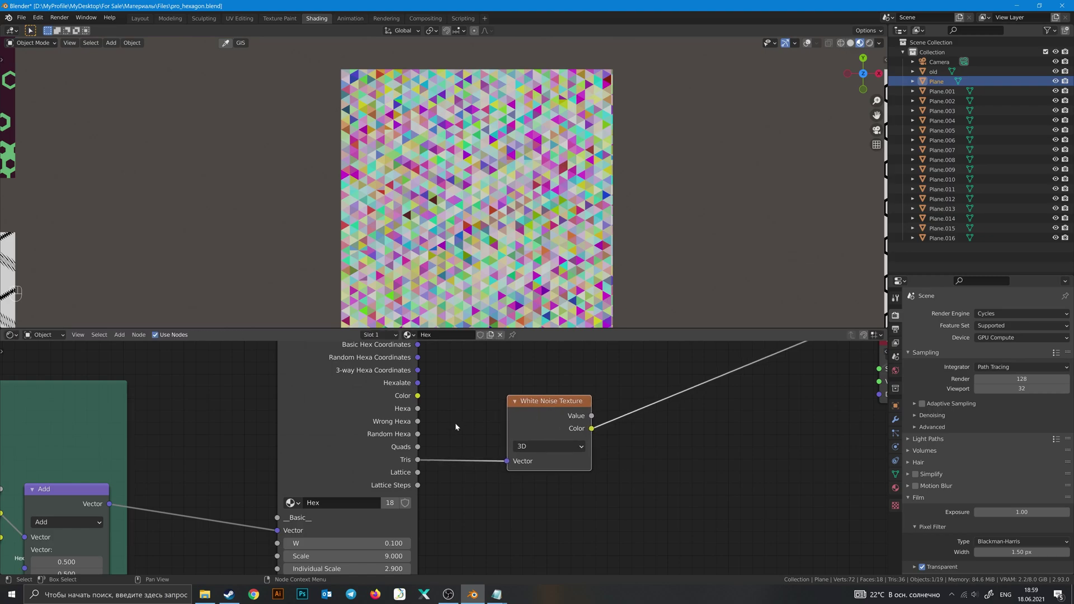
Step: Feed the White Noise Texture's Vector from Quads for comparison and reconnect it to Tris
middle_click_drag(471, 417, 460, 425)
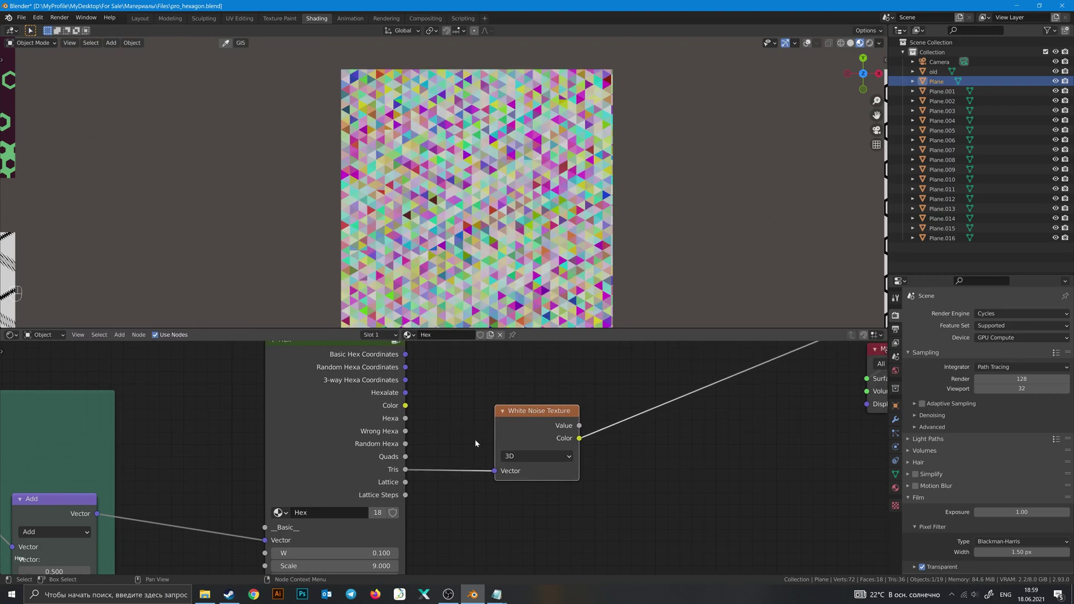
scroll(442, 454, "up", 2)
left_click_drag(509, 474, 508, 474)
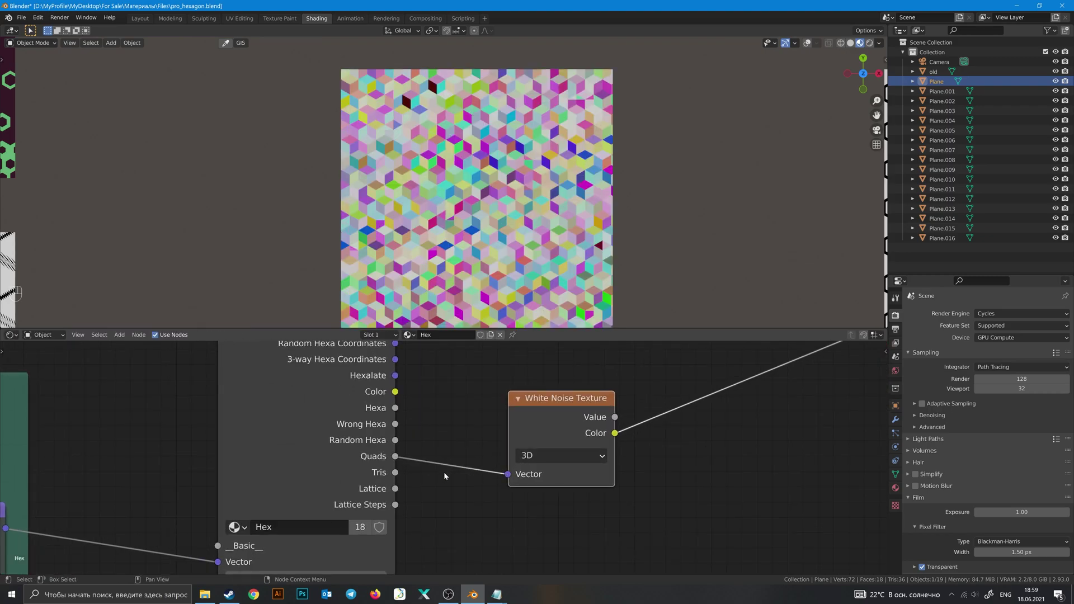
left_click_drag(396, 473, 508, 474)
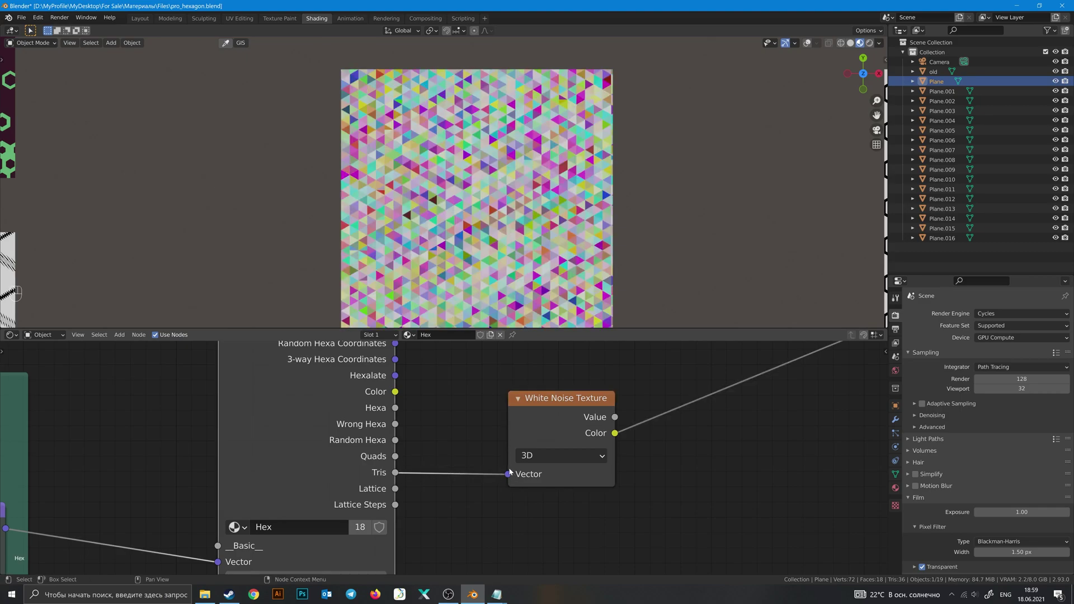
Step: Insert a ColorRamp between the White Noise Texture's Color output and the Viewer
middle_click_drag(667, 350, 601, 393)
key("shift+a")
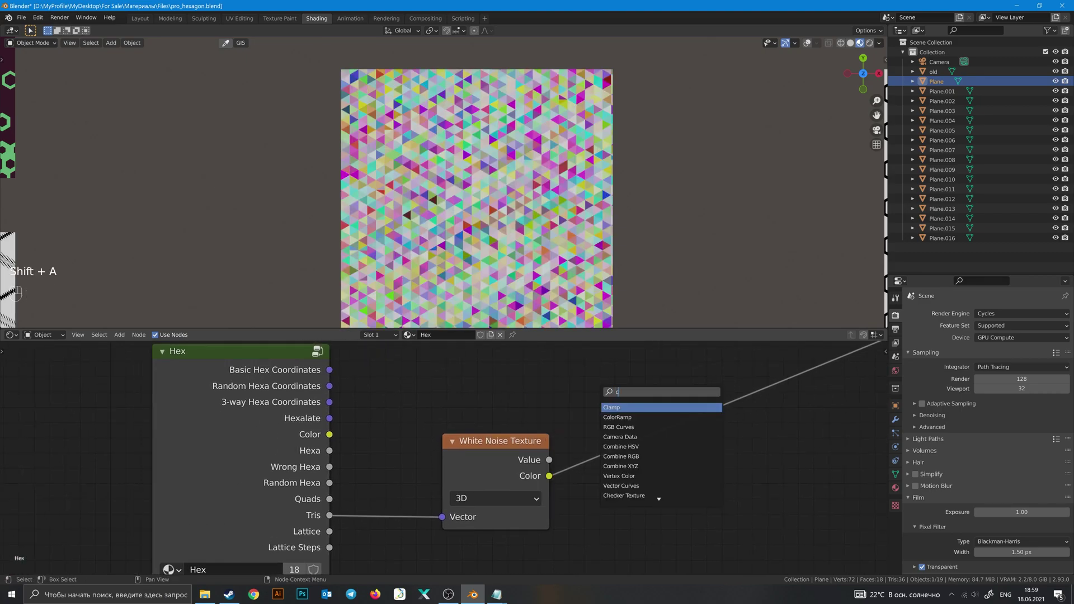
key("Return")
left_click(569, 405)
middle_click_drag(734, 434, 616, 412)
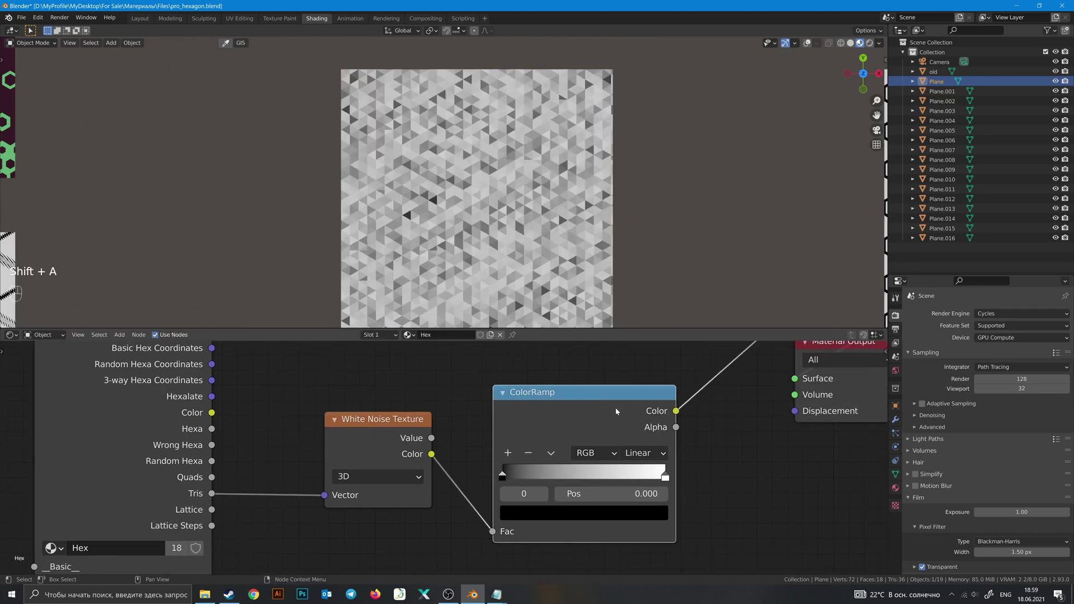
Step: Set the ColorRamp's color mode to HSL with Far interpolation
left_click(611, 455)
left_click(589, 505)
left_click(643, 453)
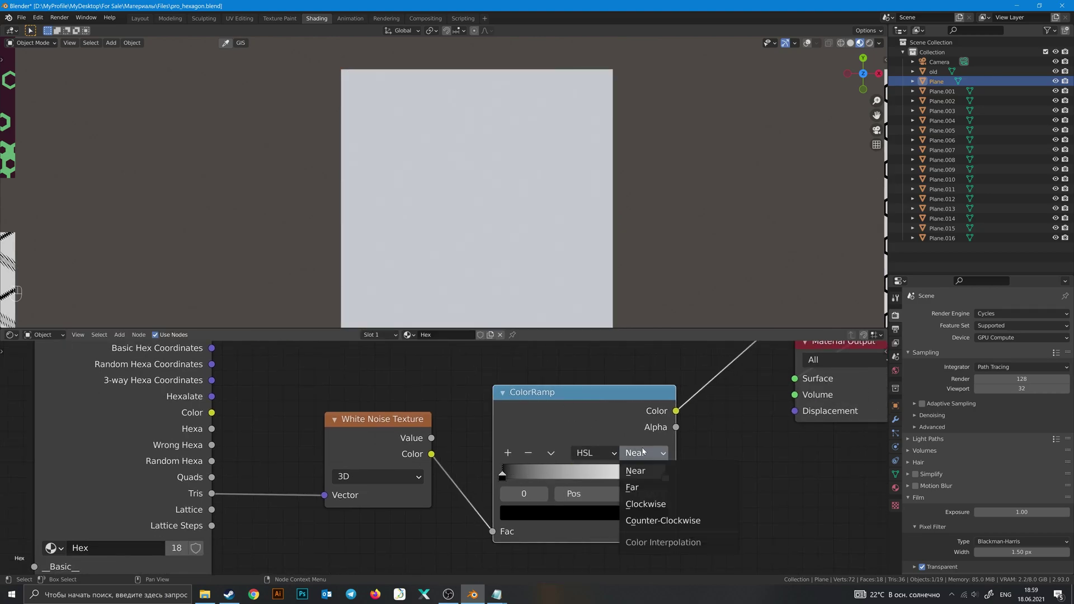
left_click(638, 488)
Step: Color the ColorRamp's first stop dark magenta and its last stop light blue
left_click(547, 509)
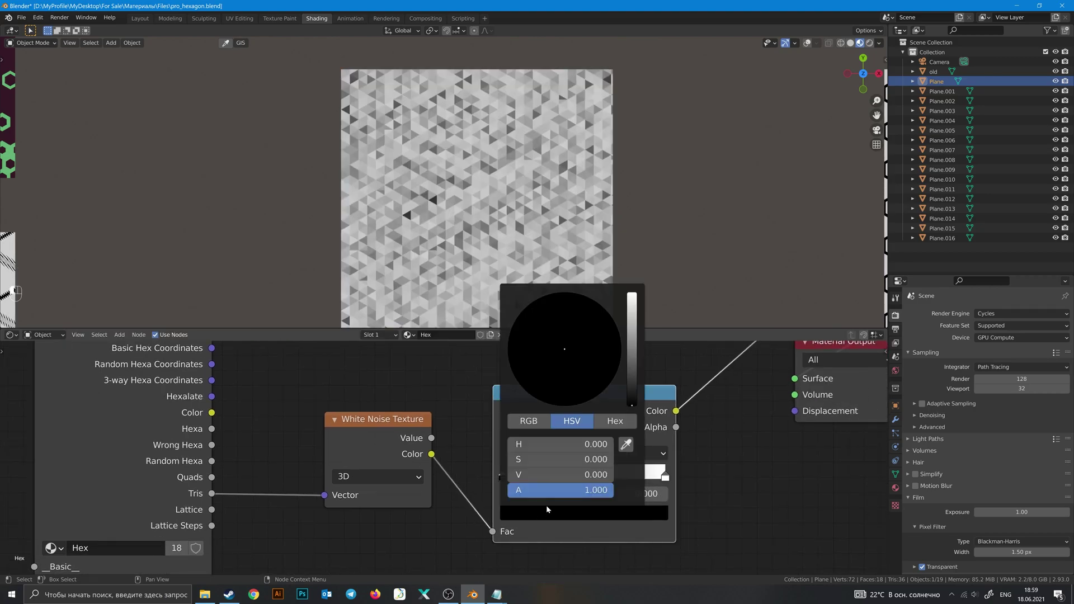
left_click(632, 348)
left_click(586, 391)
left_click(665, 476)
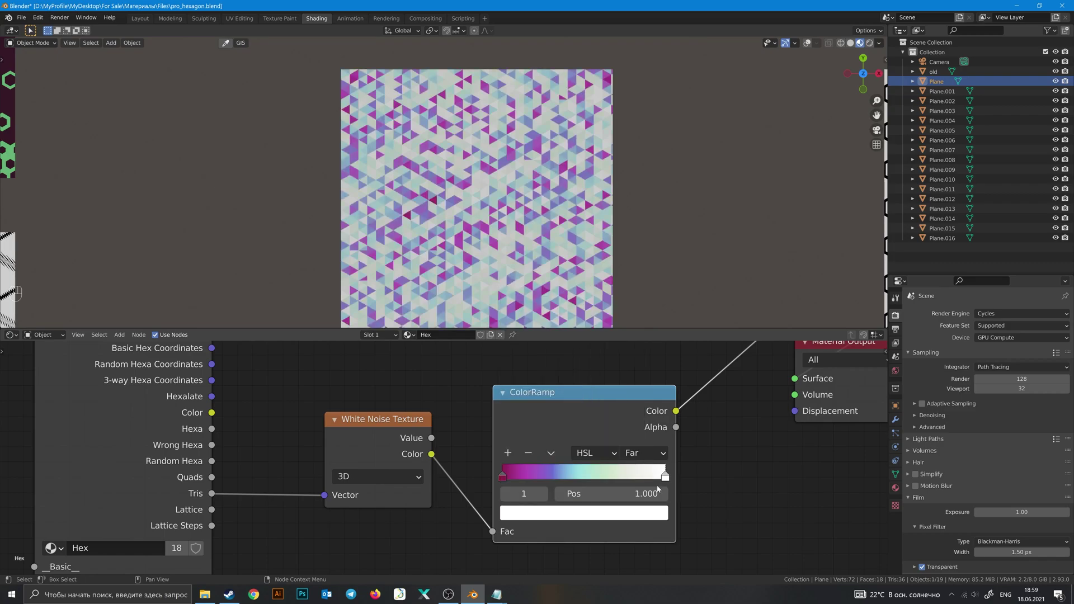
left_click(631, 514)
left_click(587, 323)
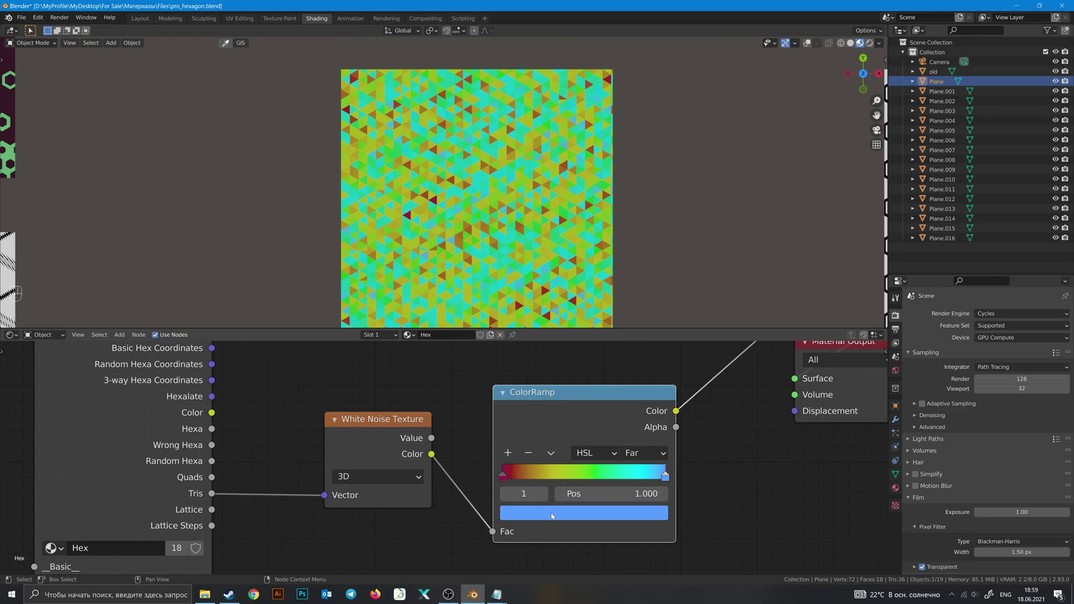
Step: Change the ColorRamp's last stop from light blue to bright green to recolor the triangle pattern
middle_click_drag(517, 225, 521, 237, "shift")
scroll(521, 236, "up", 3)
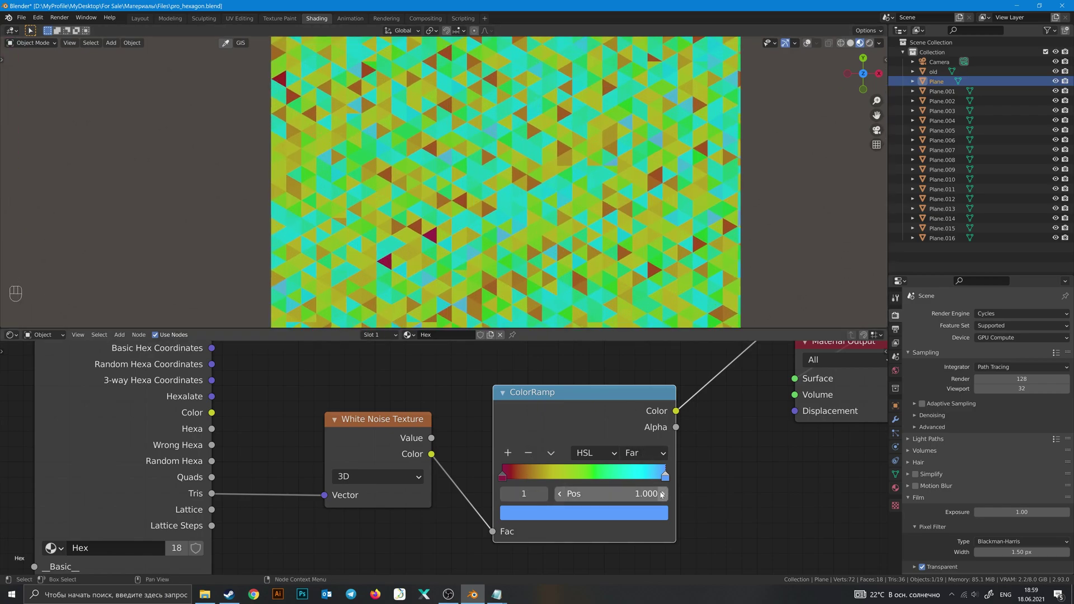
left_click(638, 514)
left_click(549, 337)
scroll(506, 307, "down", 4)
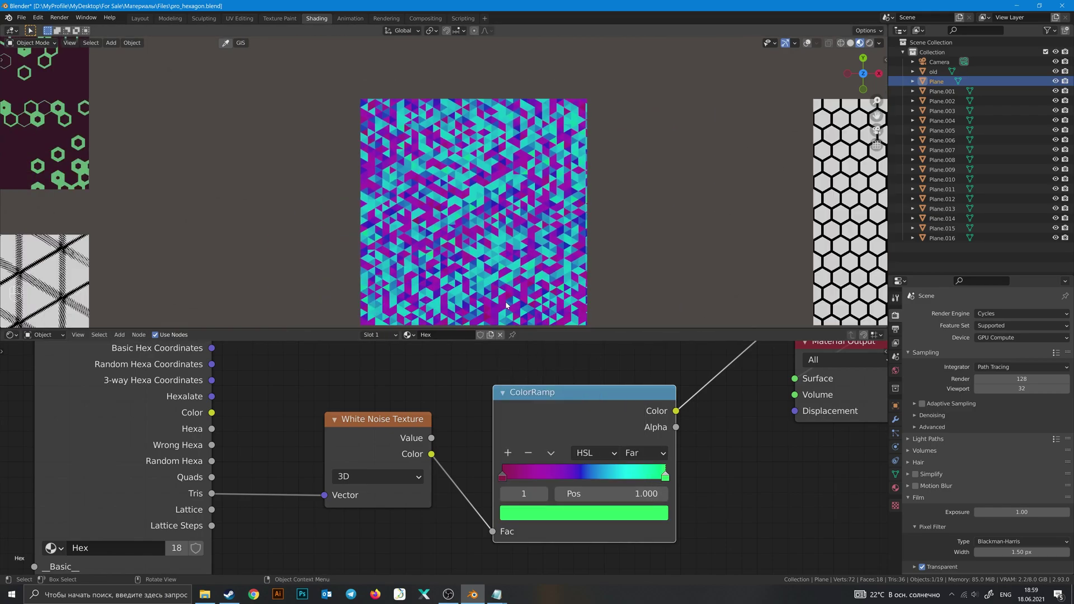
scroll(506, 302, "down", 1)
middle_click_drag(506, 305, 514, 303, "shift")
Step: Feed the White Noise Texture's Vector input from the Hex node's Quads output
middle_click_drag(465, 412, 578, 404)
scroll(495, 244, "up", 3)
left_click_drag(343, 459, 383, 469)
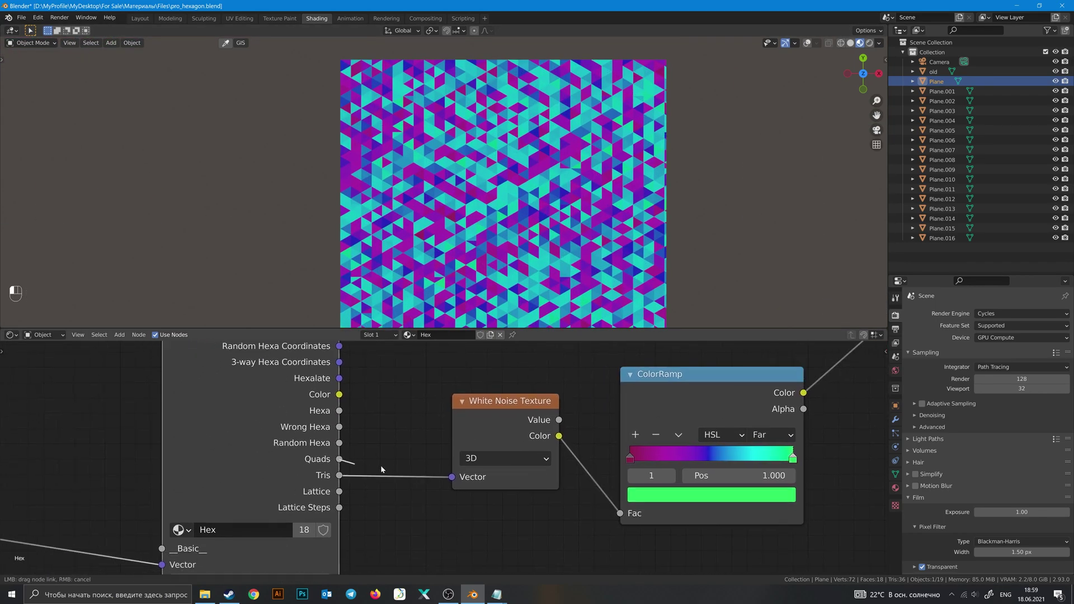
left_click_drag(453, 480, 455, 480)
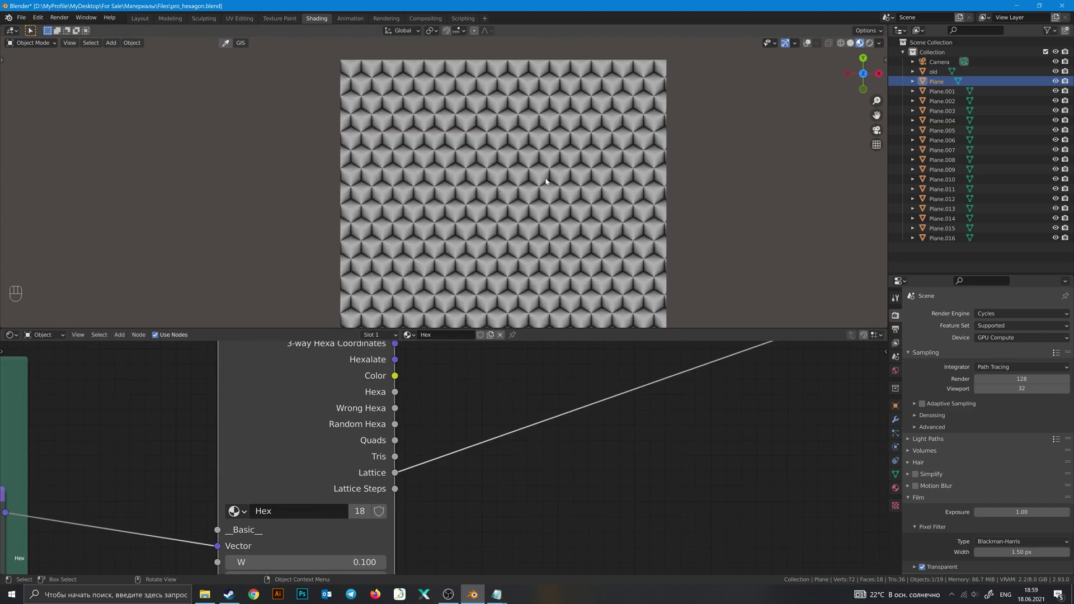
Step: With the Lattice output previewed on the plane, set the Hex node's Lattice Level to 6.430
scroll(521, 229, "up", 7)
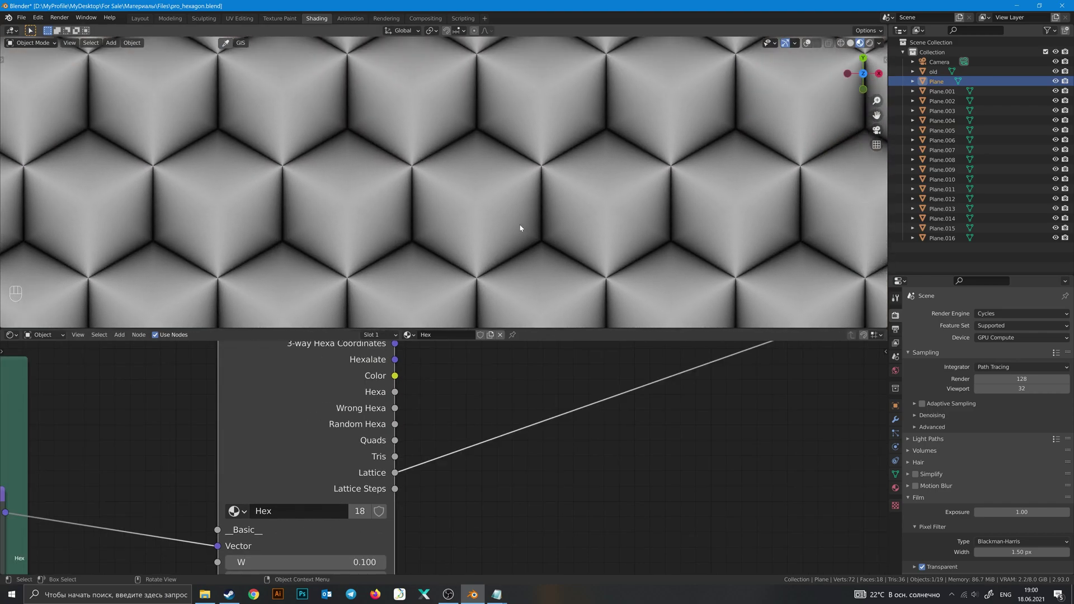
scroll(520, 228, "down", 6)
middle_click_drag(528, 163, 444, 300, "shift")
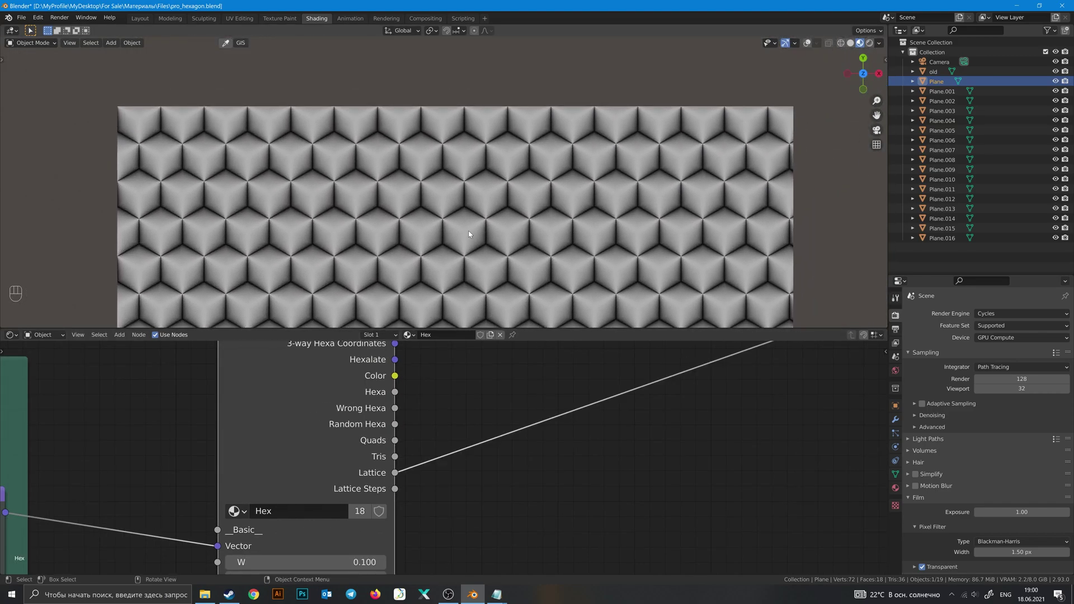
scroll(469, 234, "up", 5)
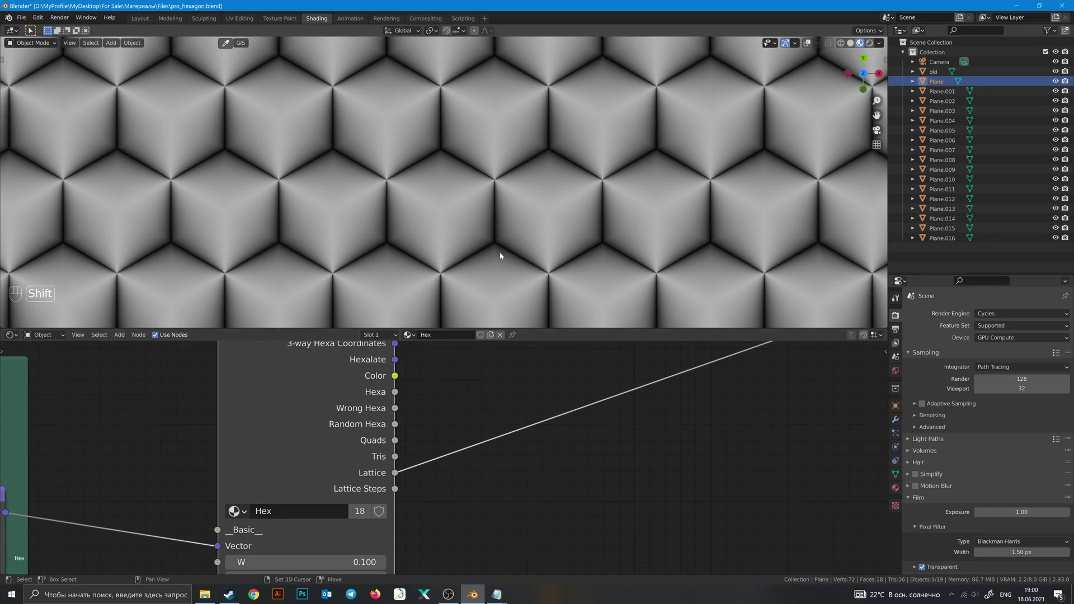
scroll(500, 256, "down", 3)
middle_click_drag(473, 447, 514, 377)
middle_click_drag(499, 418, 539, 350)
middle_click_drag(523, 452, 535, 406)
scroll(529, 210, "up", 4)
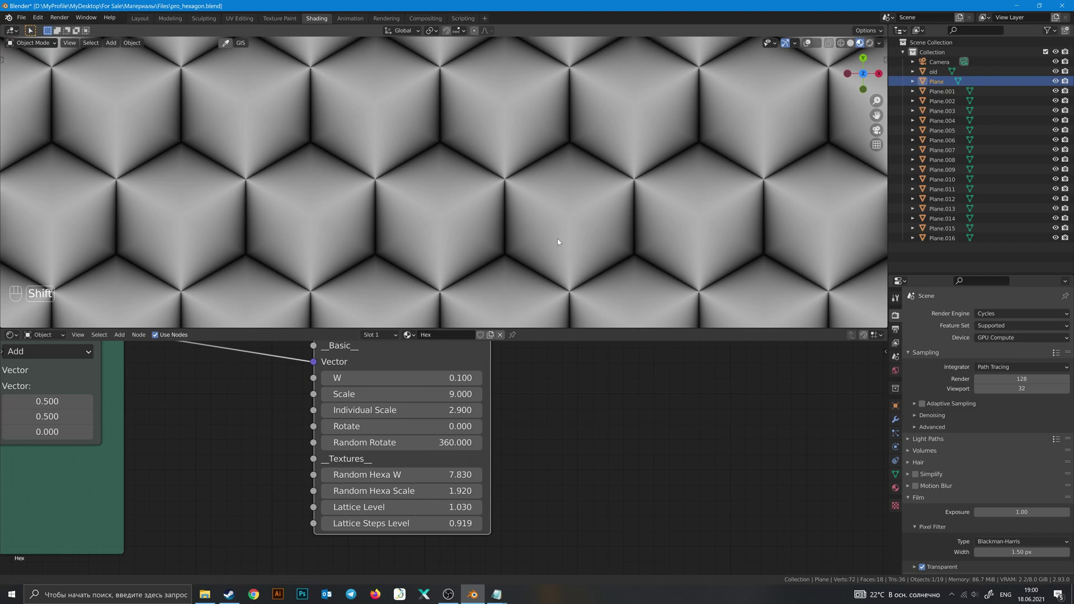
middle_click_drag(558, 242, 581, 234, "shift")
left_click_drag(401, 507, 548, 507)
Step: Add a ColorRamp, feed its Fac from the Lattice output, and preview its Color on the plane
middle_click_drag(597, 371, 495, 429, "shift")
key("shift+a")
left_click(552, 408)
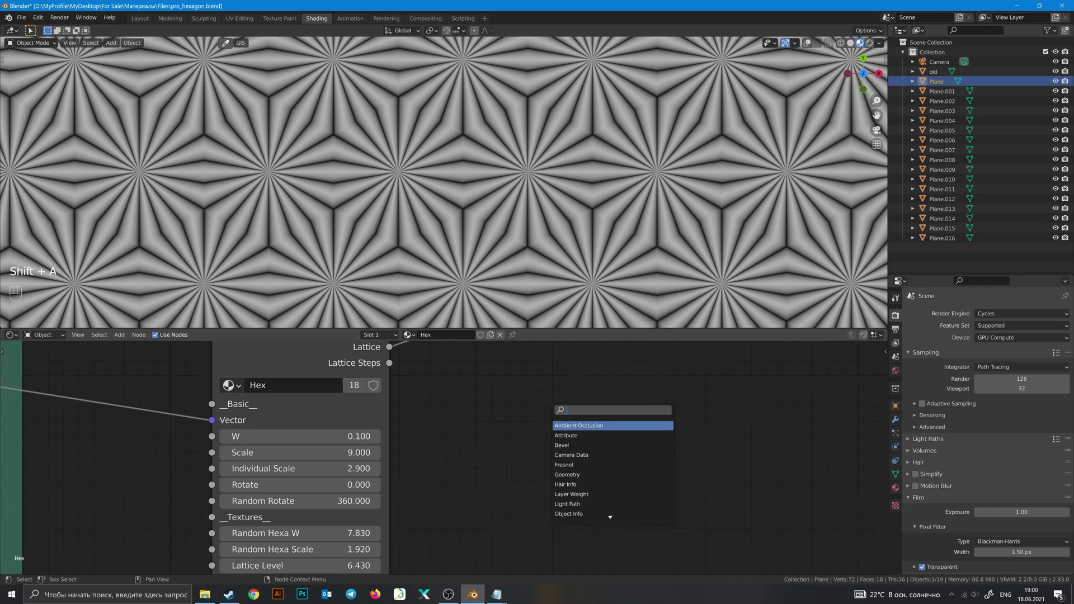
left_click(569, 425)
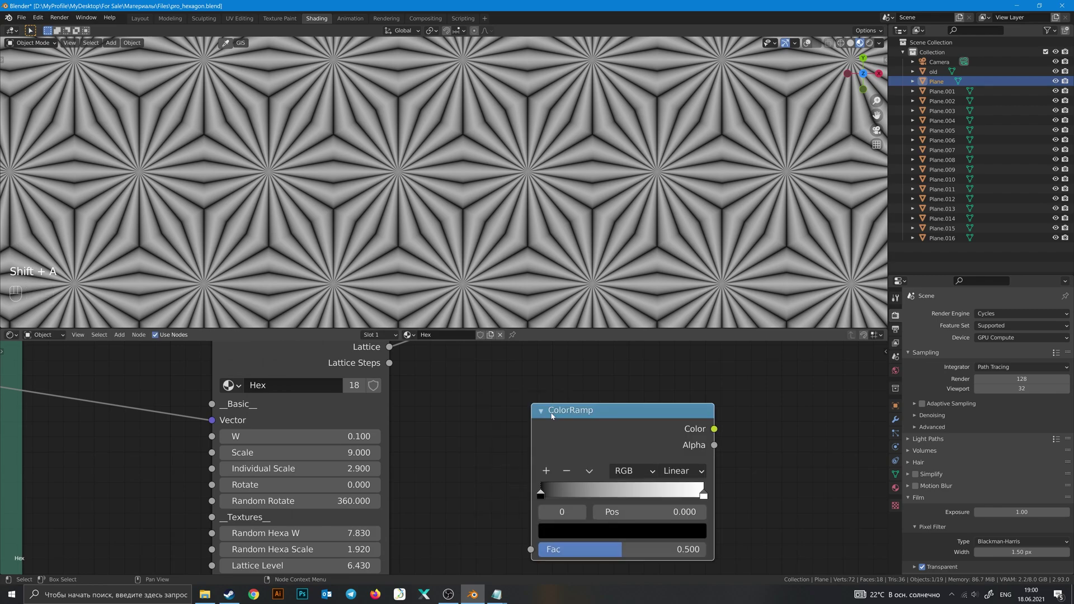
left_click(551, 415)
middle_click_drag(451, 478, 446, 417)
middle_click_drag(443, 379, 462, 483)
scroll(463, 480, "down", 3)
left_click(555, 405)
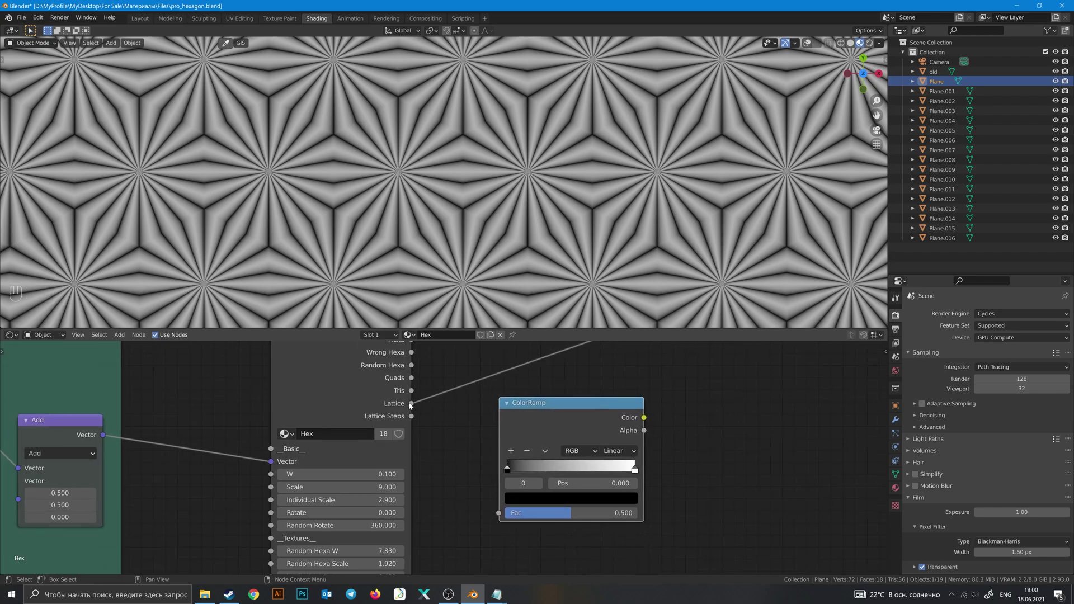
left_click_drag(411, 404, 499, 513)
left_click(626, 411, "ctrl+shift")
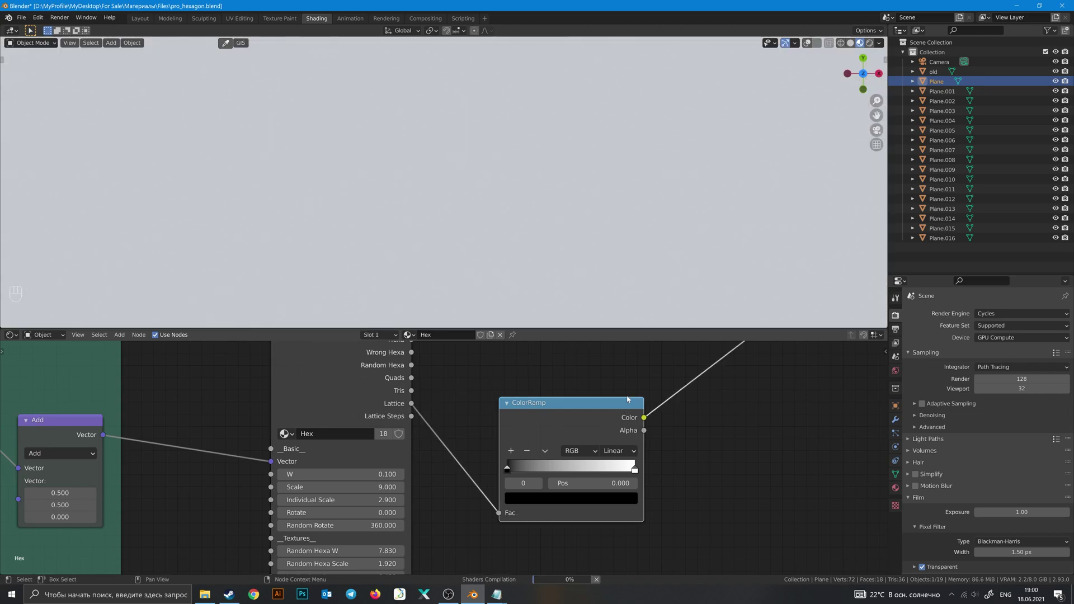
Step: Color the ColorRamp's first stop pink-magenta and its last stop green, moving the last stop to position 0.552
scroll(463, 221, "down", 3)
left_click(543, 500)
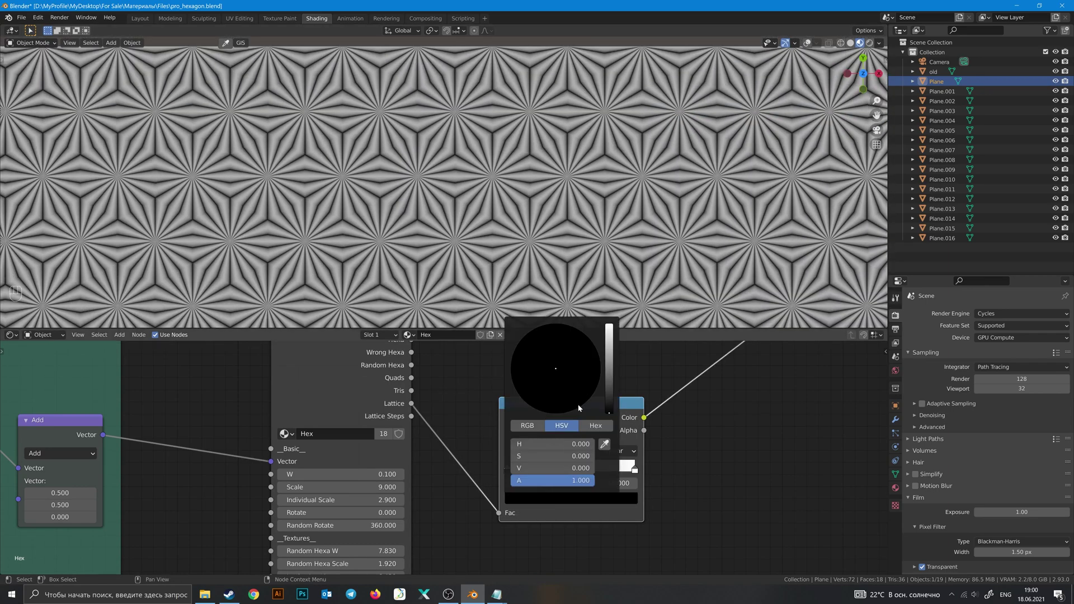
left_click(609, 343)
left_click(635, 469)
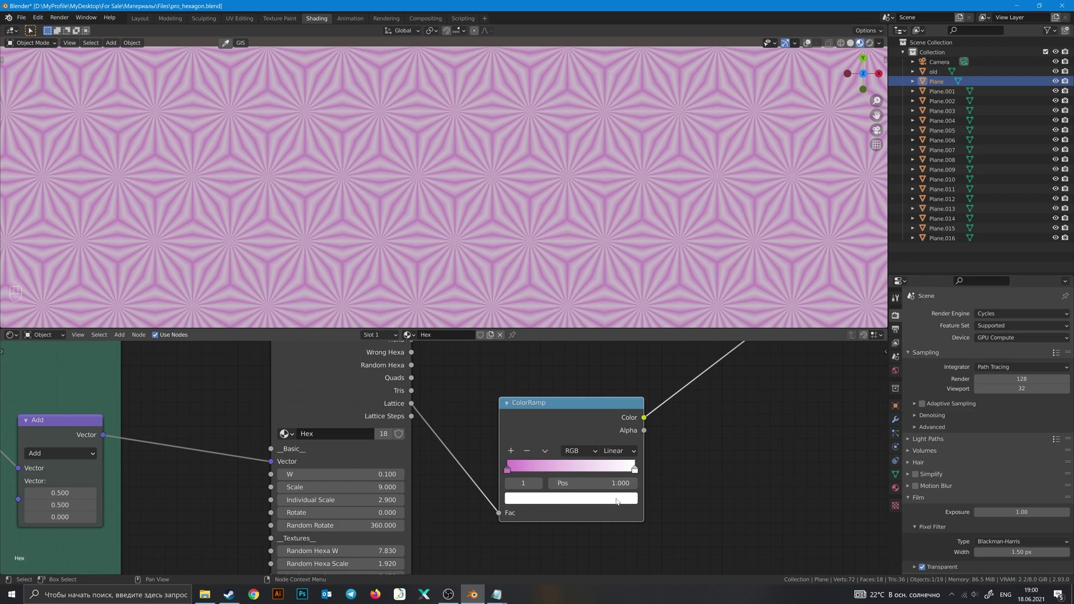
left_click(614, 498)
left_click(581, 376)
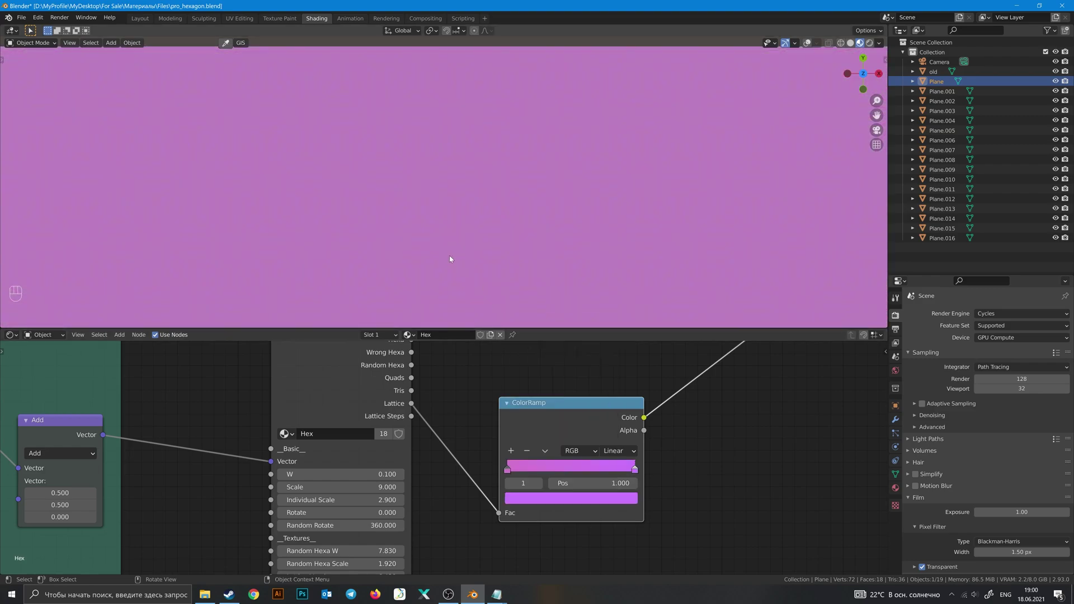
left_click(615, 500)
left_click(536, 344)
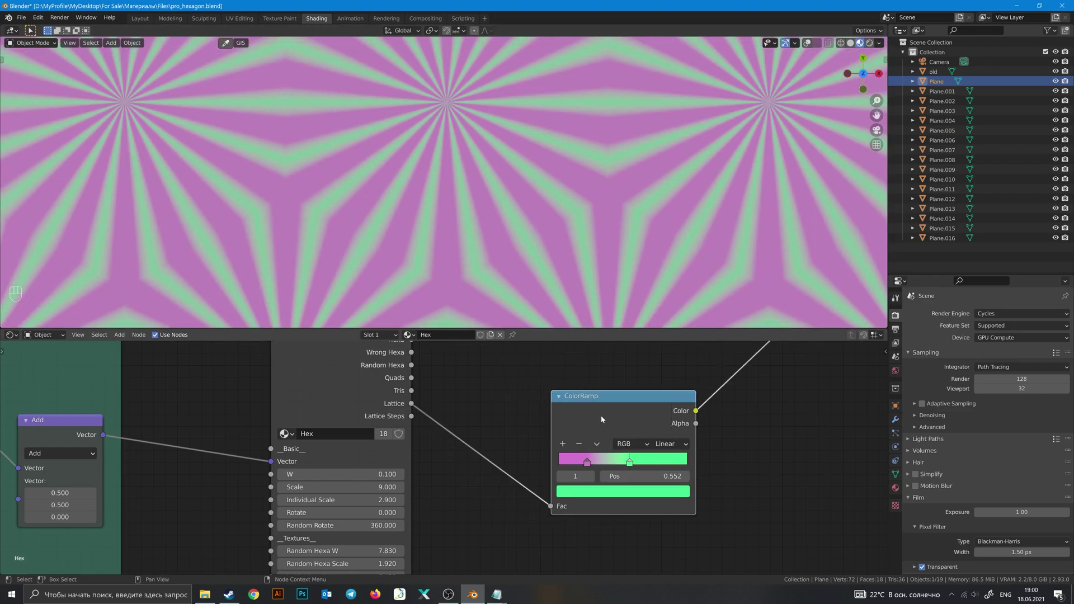
Step: Replace the ColorRamp with a Math node fed by the Lattice output and preview its Value
key("x")
key("shift+a")
left_click(589, 409)
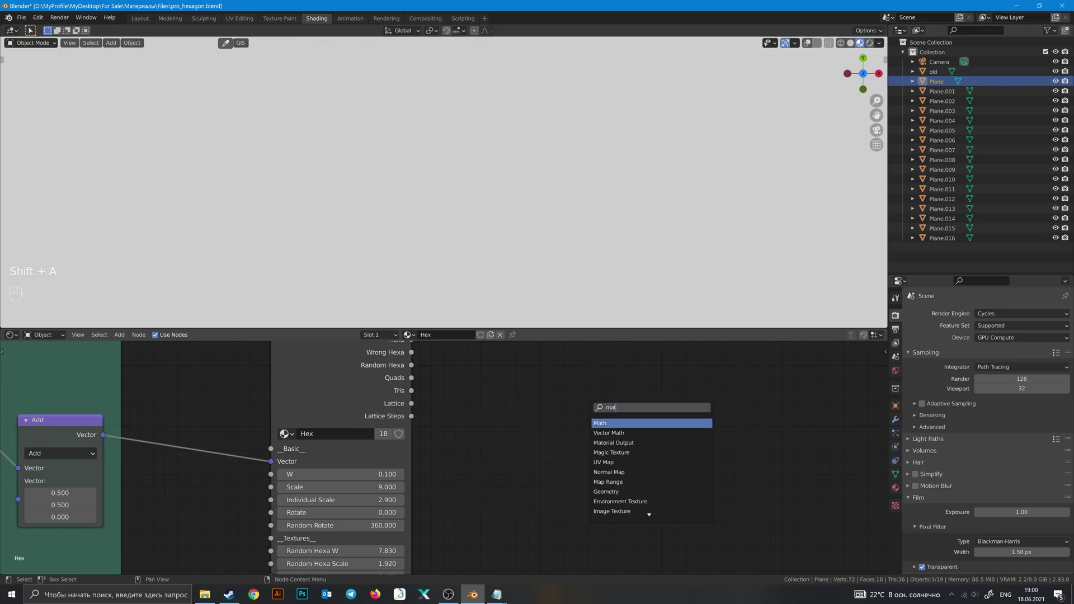
key("Return")
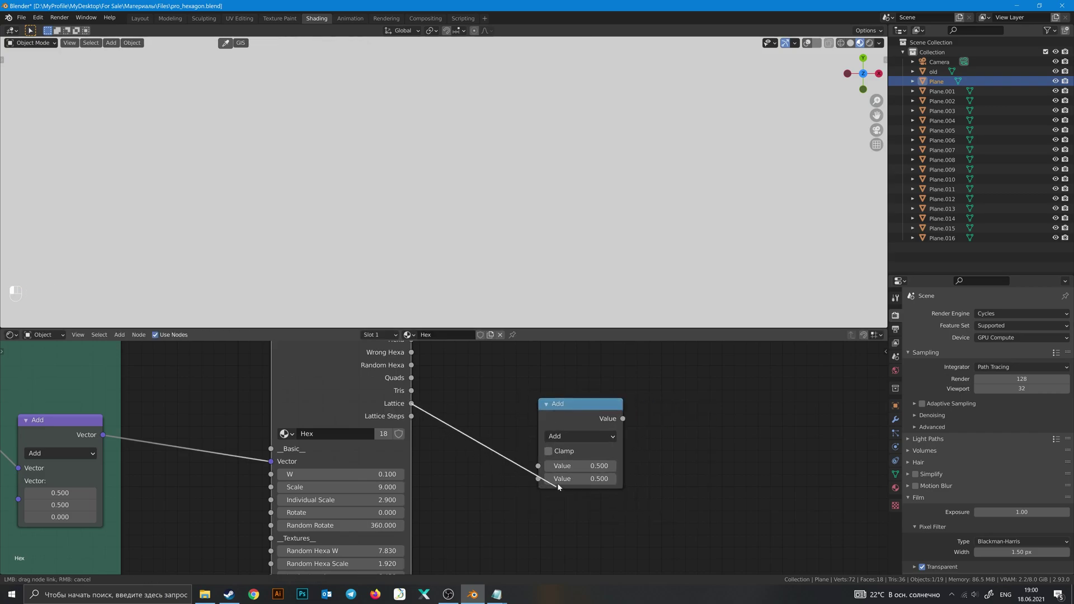
left_click_drag(559, 488, 539, 466)
left_click(604, 416, "ctrl+shift")
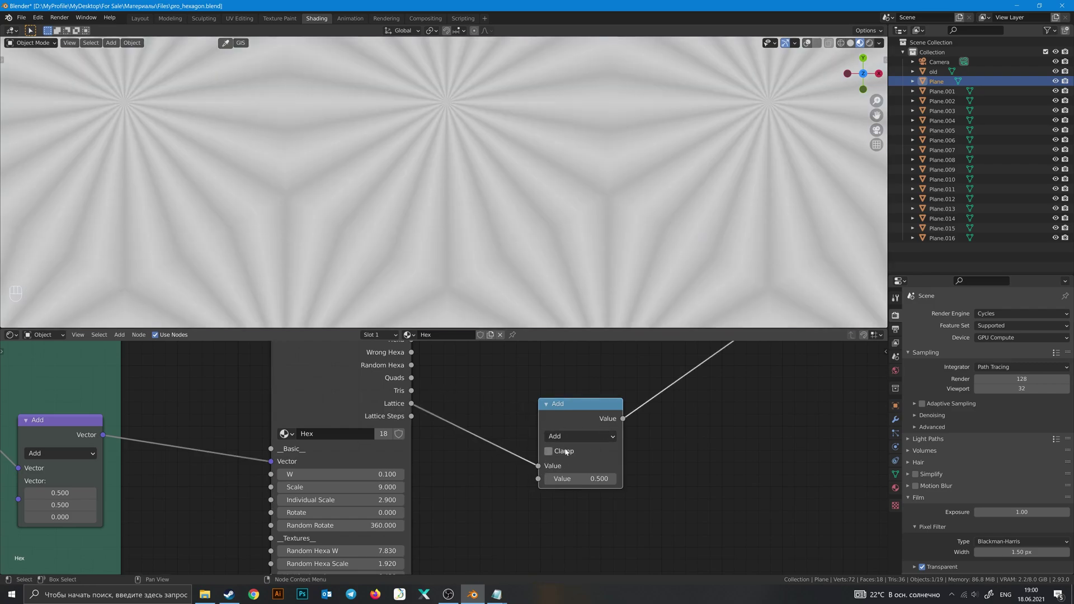
Step: Switch the Math node's operation to Greater Than with a Threshold of 0.270
left_click(568, 437)
left_click(671, 325)
left_click_drag(585, 479, 565, 479)
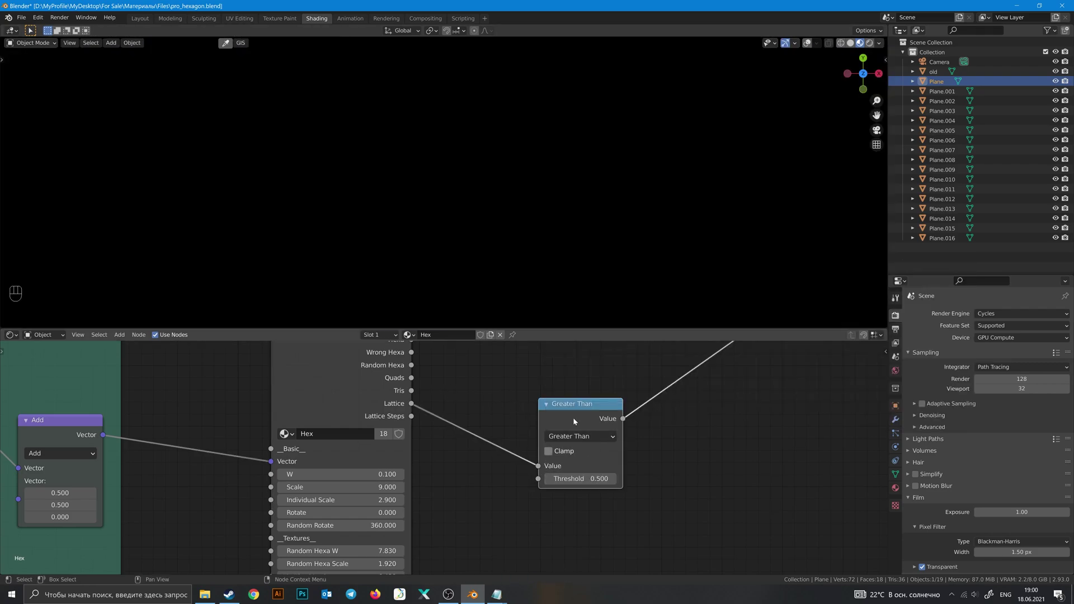
Step: Set the Hex node's Lattice Level to 1.030 and the Greater Than node's Threshold to 0.460
middle_click_drag(471, 474, 555, 388)
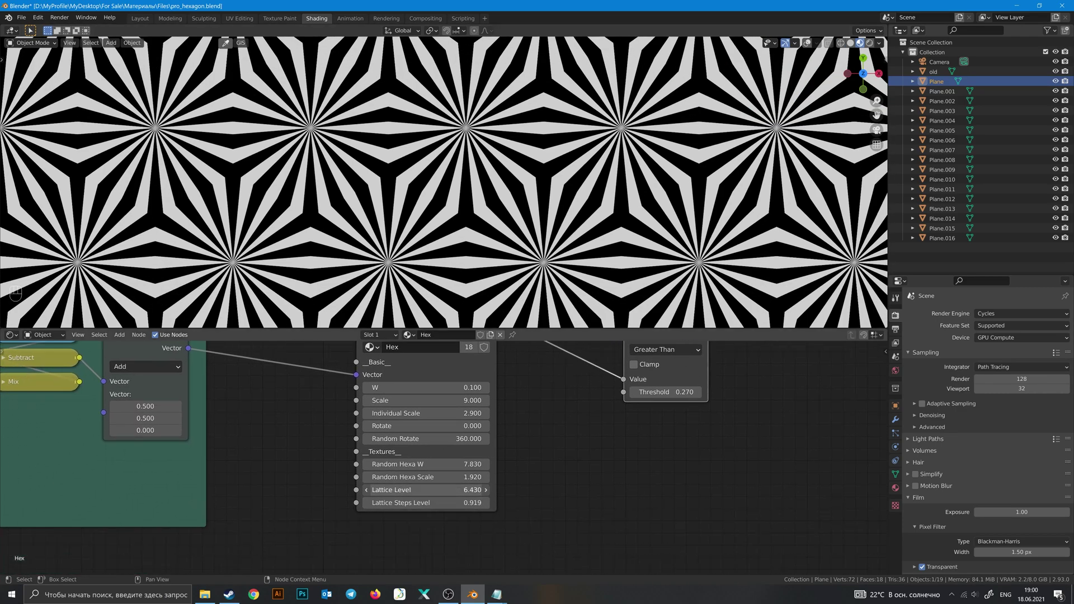
left_click_drag(426, 490, 364, 490)
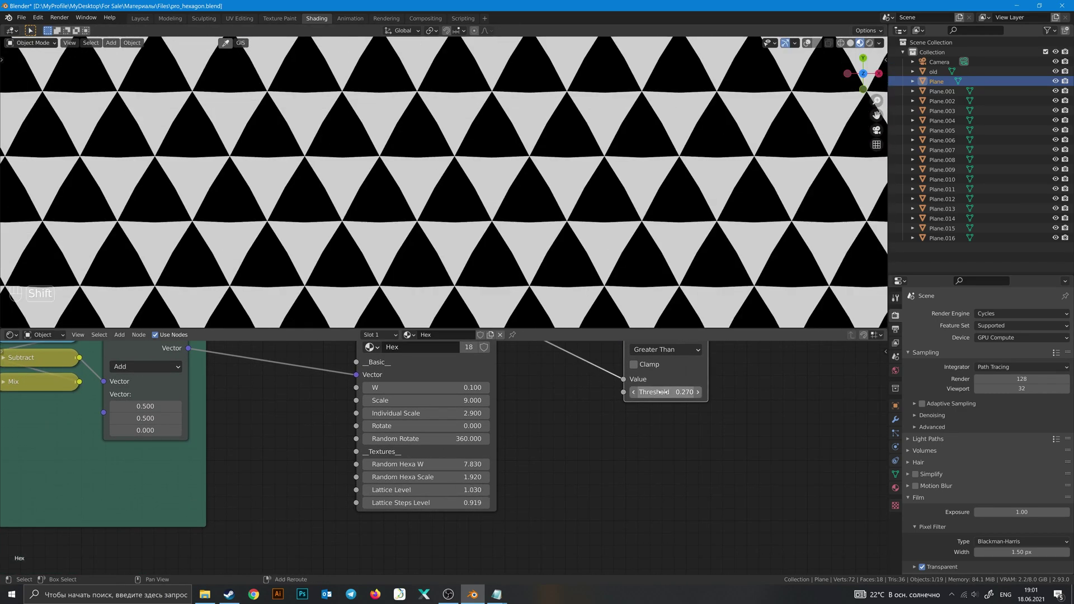
mouse_move(662, 392)
left_mouse_down()
mouse_move(694, 392)
mouse_move(663, 386)
left_mouse_up()
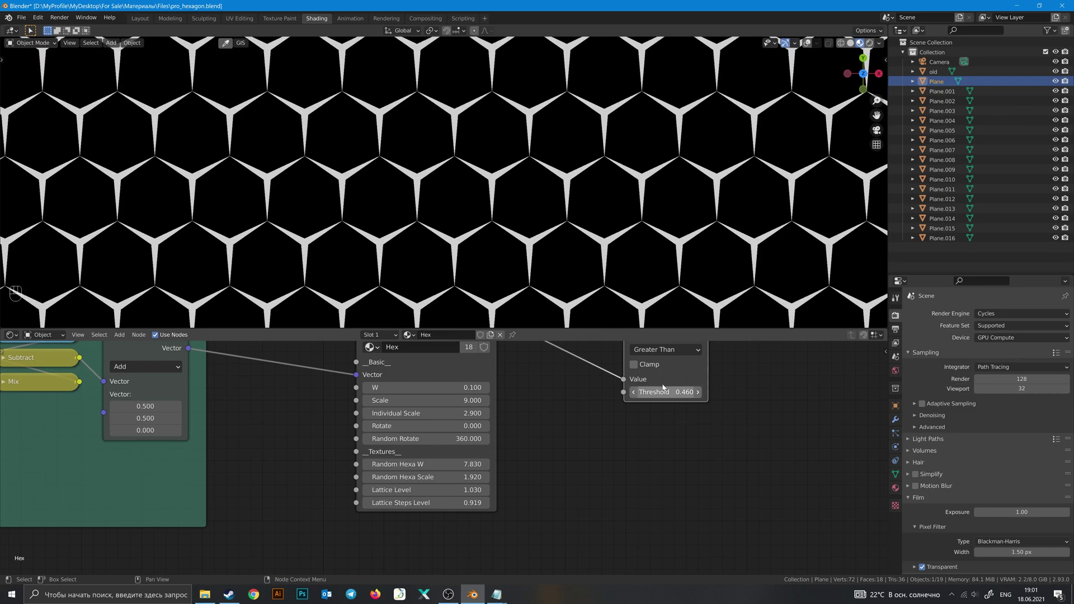
Step: Examine the thresholded Lattice pattern across the plane up close, at an angle, and from the top view
scroll(503, 163, "down", 5)
middle_click_drag(524, 183, 538, 229, "shift")
scroll(506, 211, "up", 5)
scroll(502, 241, "down", 6)
scroll(502, 245, "up", 4)
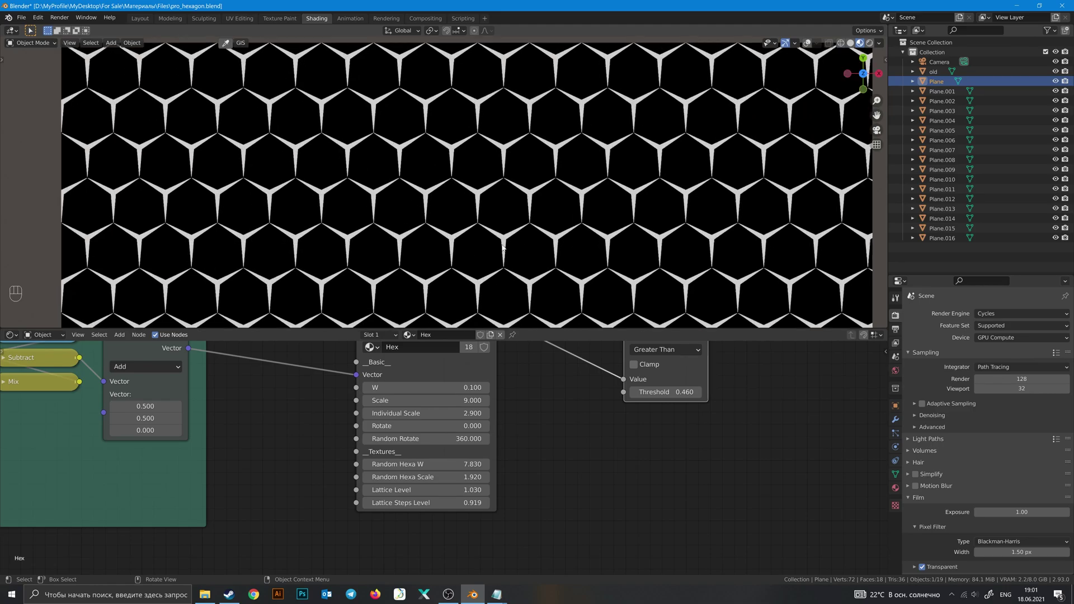
mouse_move(503, 248)
middle_mouse_down()
mouse_move(537, 212)
mouse_move(531, 195)
mouse_move(518, 245)
middle_mouse_up()
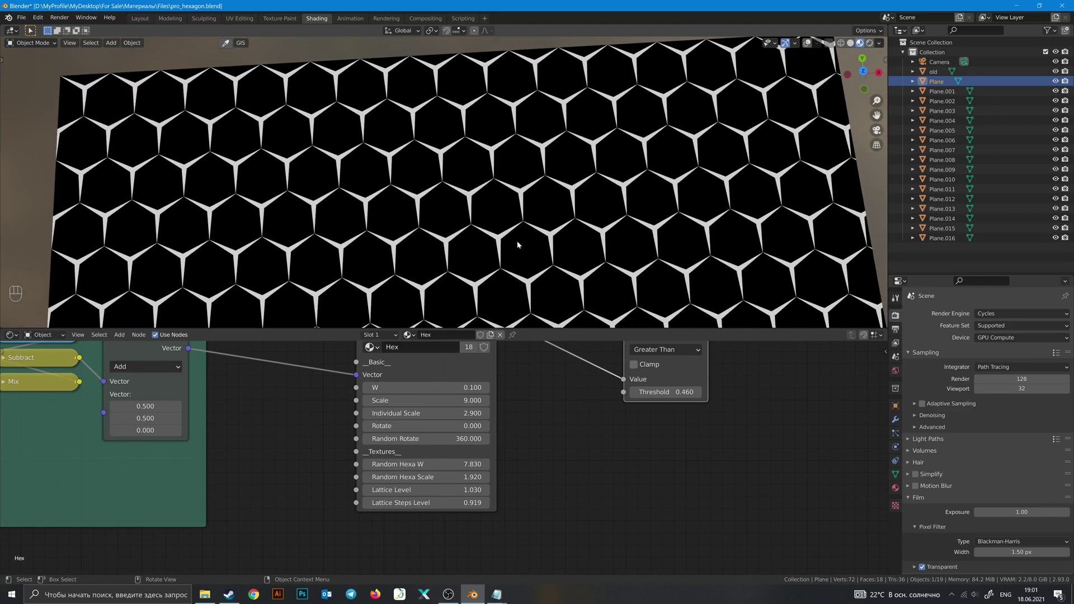
key("KP_7")
scroll(425, 257, "down", 4)
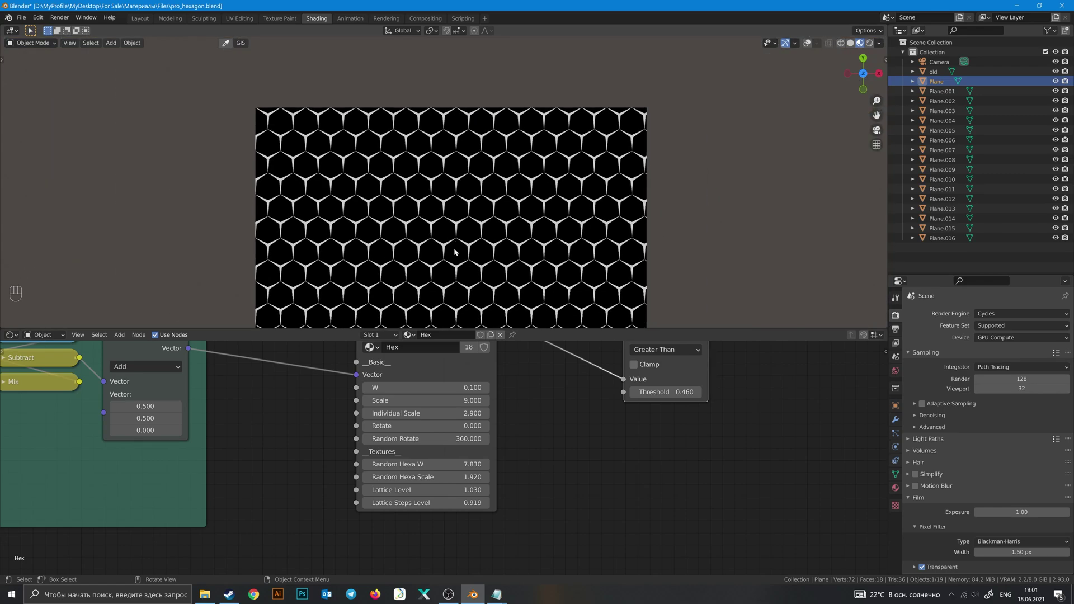
Step: Replace the Greater Than node with a ColorRamp fed by the Lattice Steps output and preview its Color
middle_click_drag(534, 367, 530, 426, "shift")
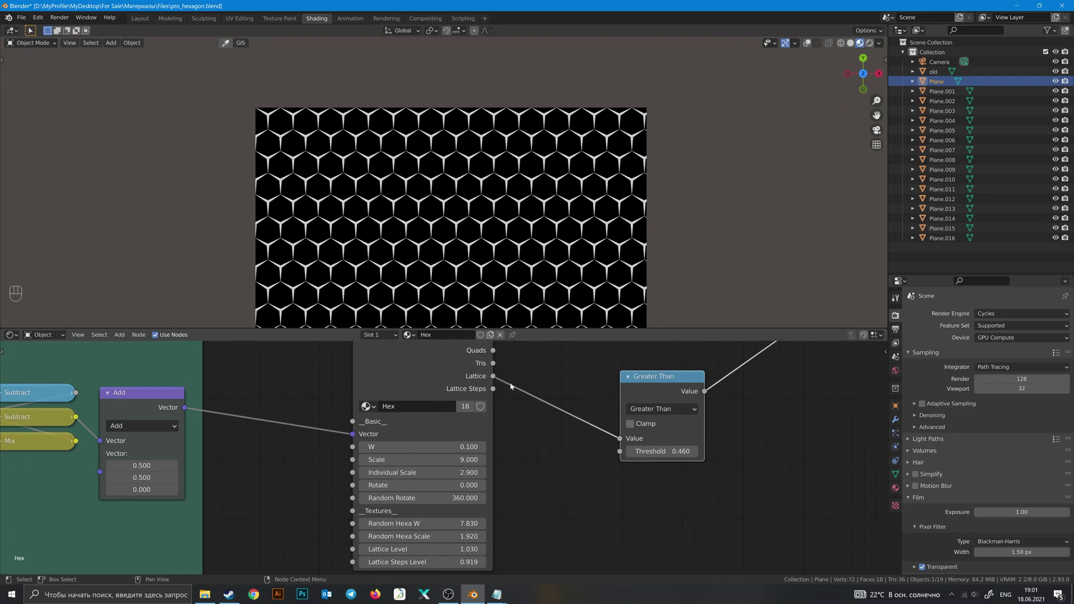
scroll(664, 402, "up", 2, "shift")
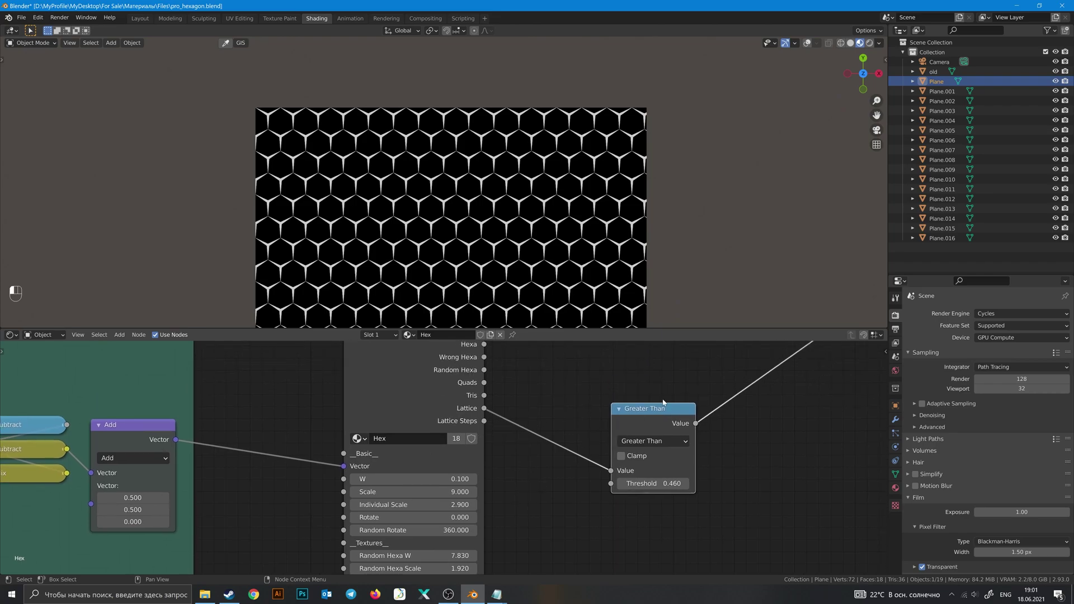
key("x")
key("shift+a")
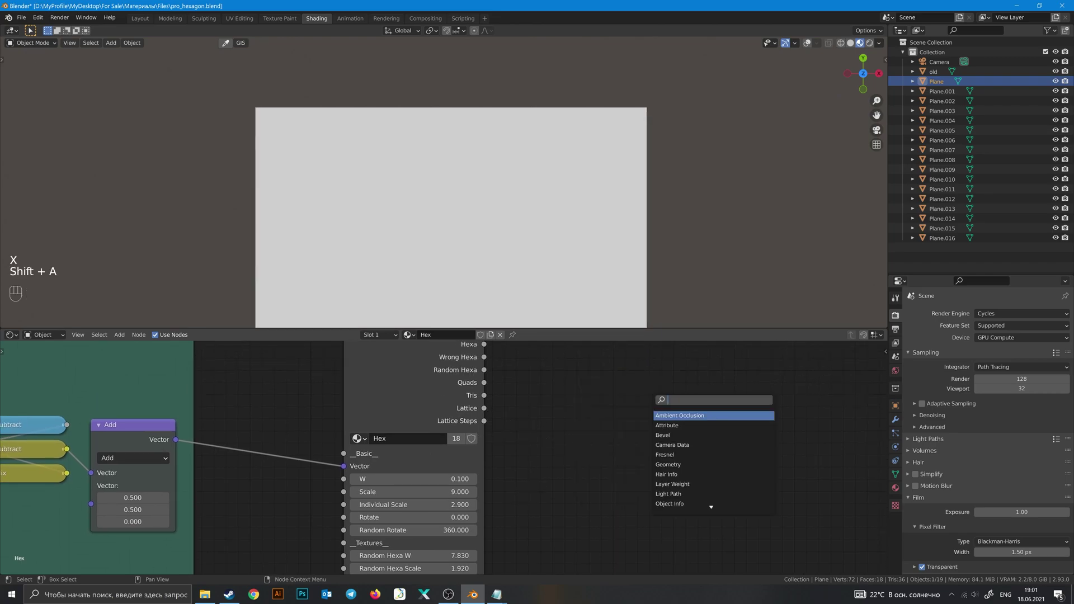
type("colo")
key("Return")
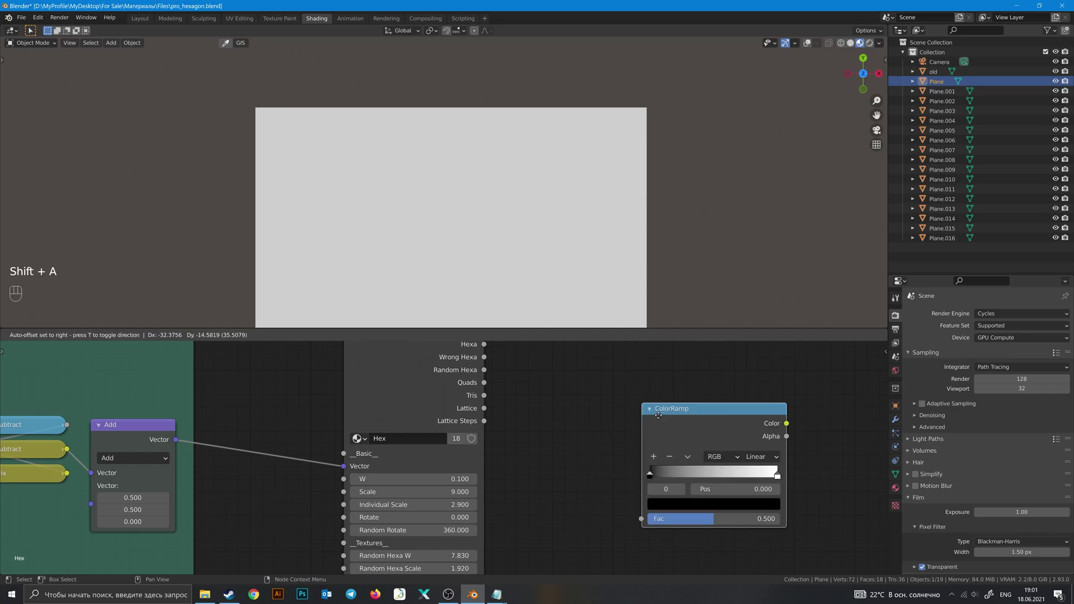
left_click(641, 404)
middle_click_drag(555, 428, 519, 425)
left_click_drag(547, 498, 606, 516)
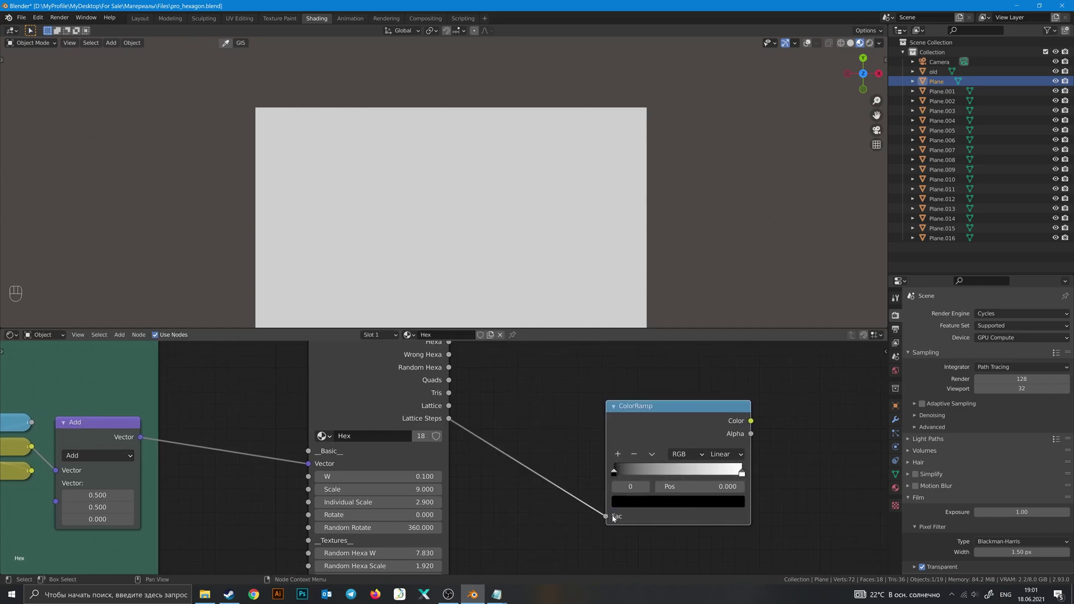
left_click(706, 418, "ctrl+shift")
Step: Color the ColorRamp's last stop bright green and inspect the stepped lattice shading up close
left_click(658, 502)
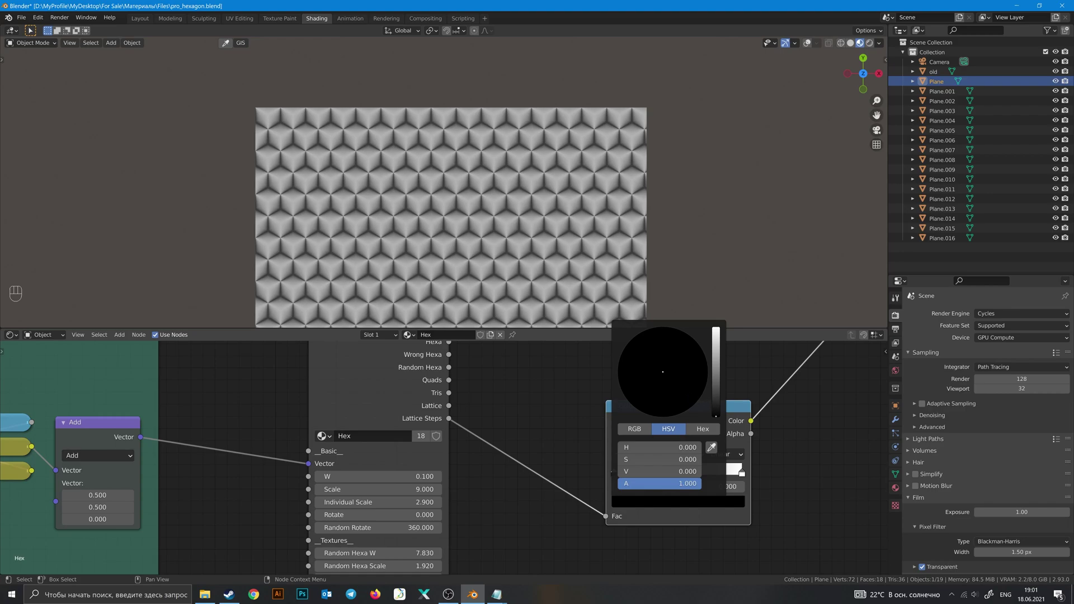
left_click(644, 503)
left_click(742, 475)
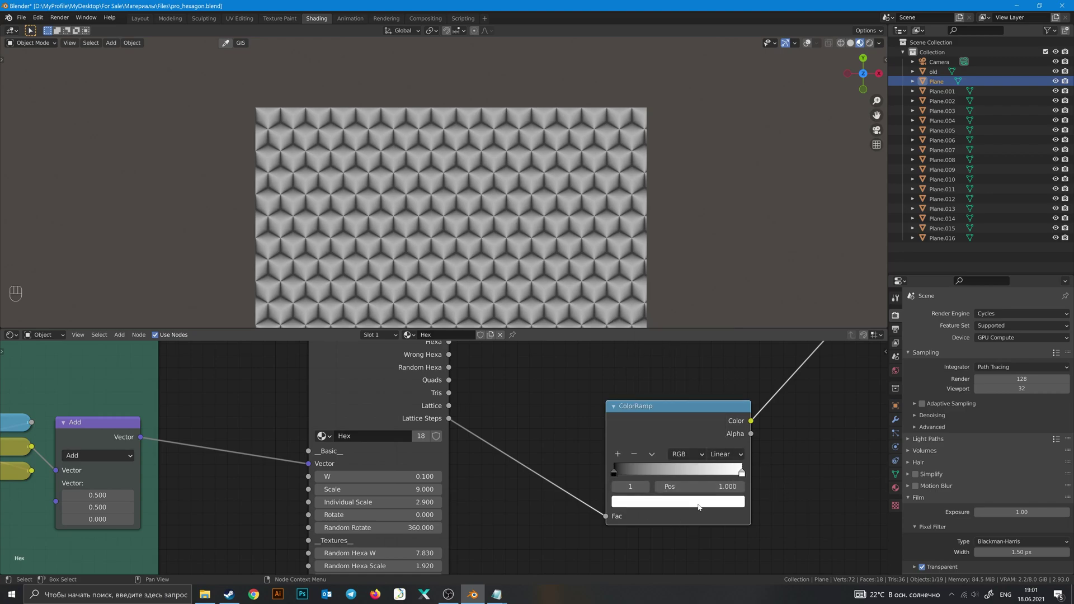
left_click(699, 505)
left_click(691, 356)
scroll(485, 257, "up", 8)
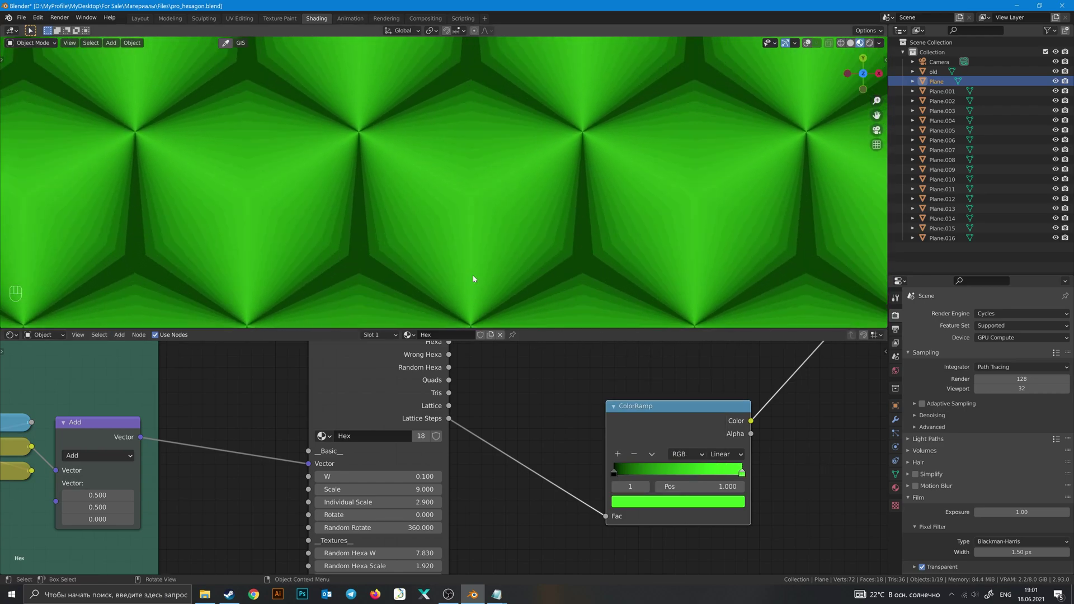
middle_click_drag(538, 266, 526, 264, "shift")
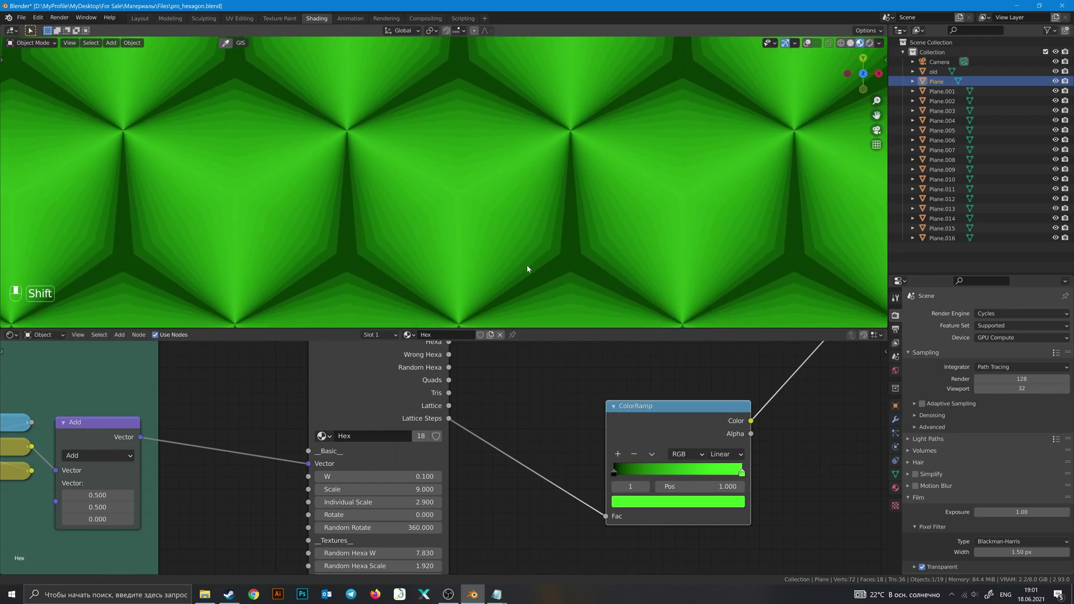
Step: Set the Hex node's Lattice Level to 2.430 and its Lattice Steps Level to 0.859
middle_click_drag(575, 465, 624, 390)
scroll(465, 214, "down", 3)
scroll(465, 210, "up", 3)
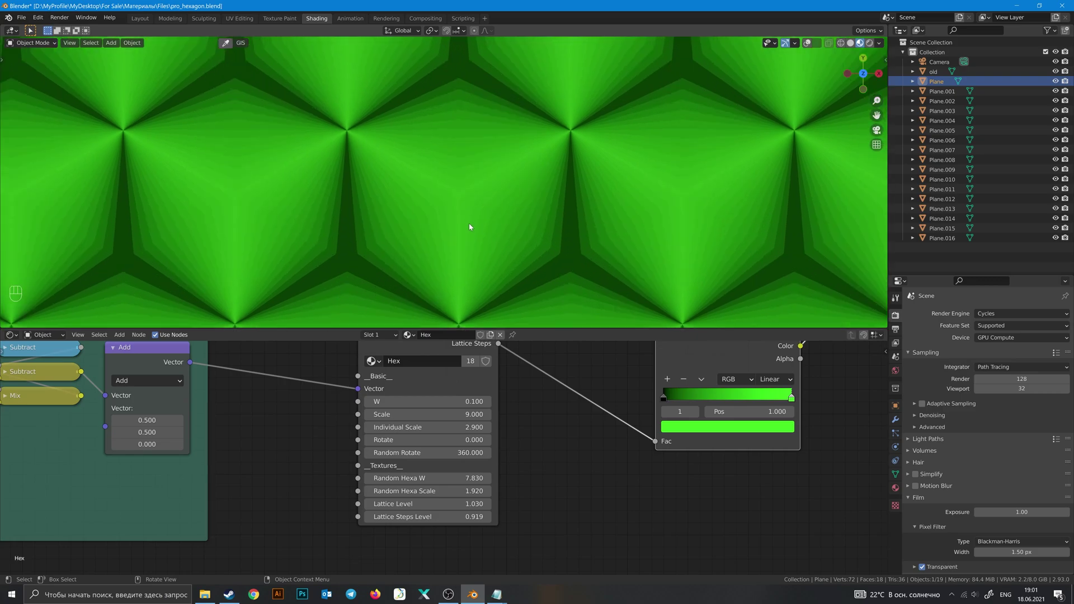
middle_click_drag(544, 481, 562, 462)
scroll(562, 463, "up", 1)
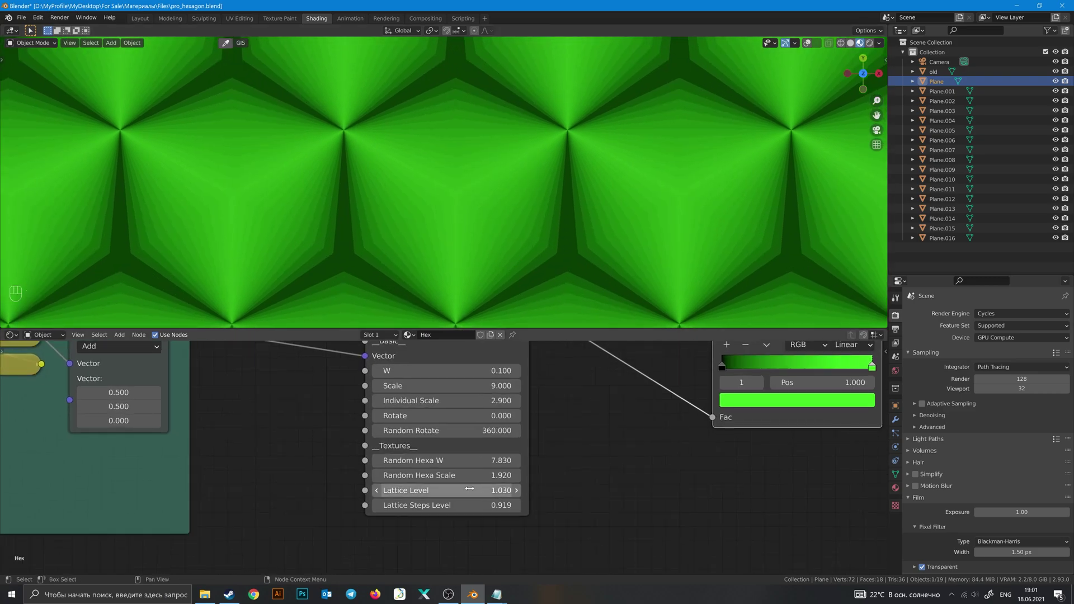
left_click_drag(448, 490, 499, 490)
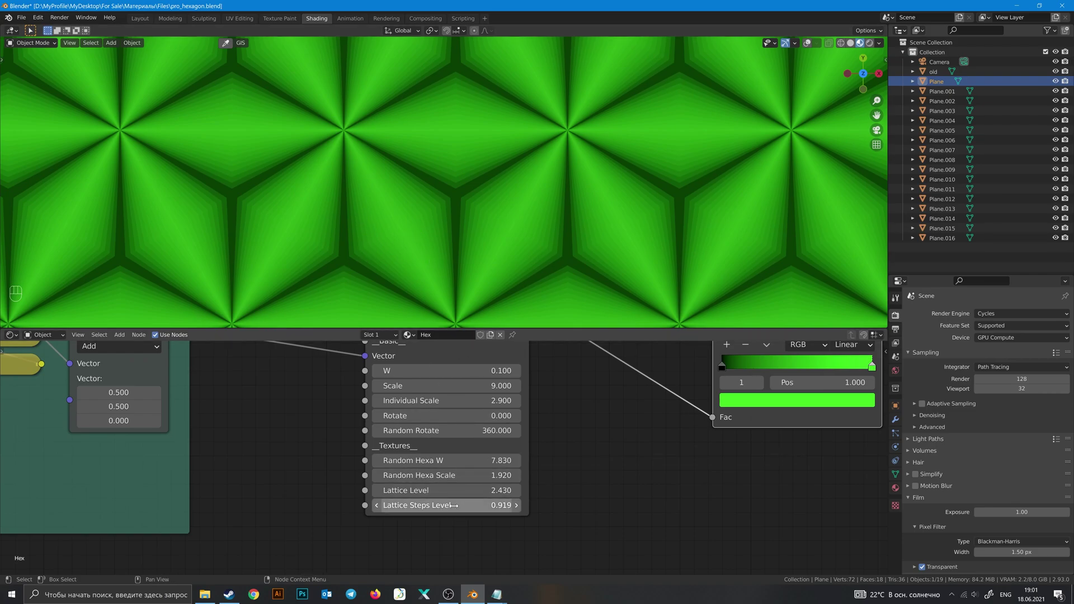
mouse_move(454, 505)
left_mouse_down()
mouse_move(467, 505)
mouse_move(412, 505)
mouse_move(468, 505)
mouse_move(456, 505)
left_mouse_up()
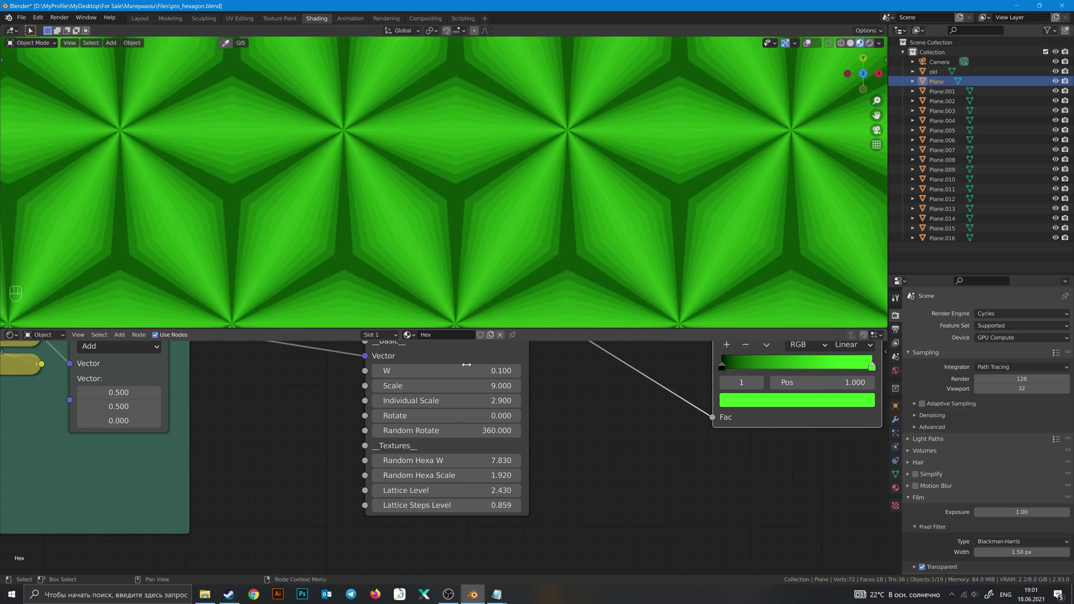
scroll(591, 320, "down", 1)
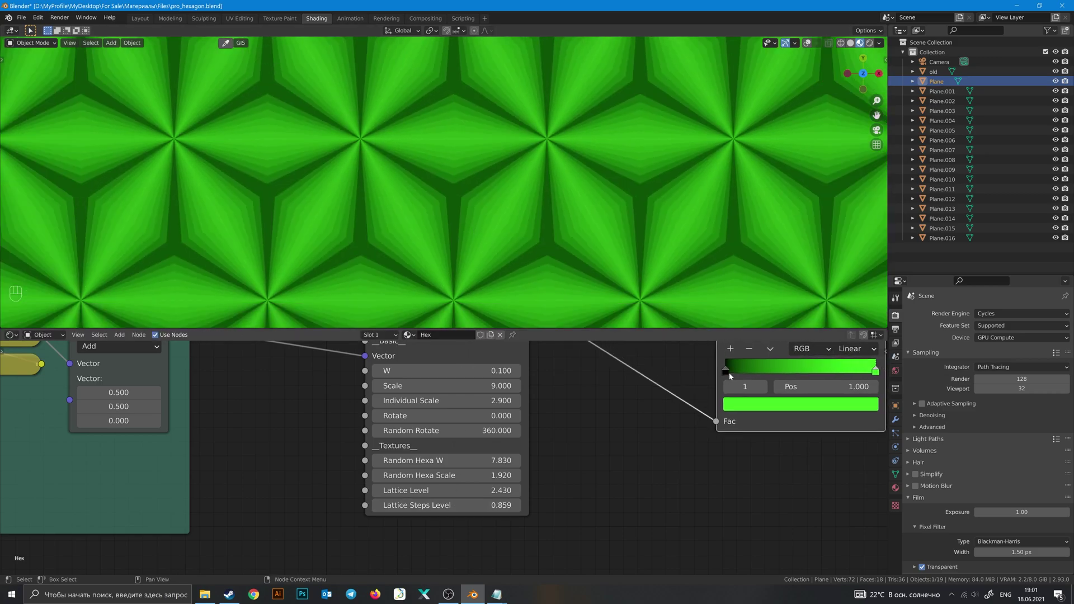
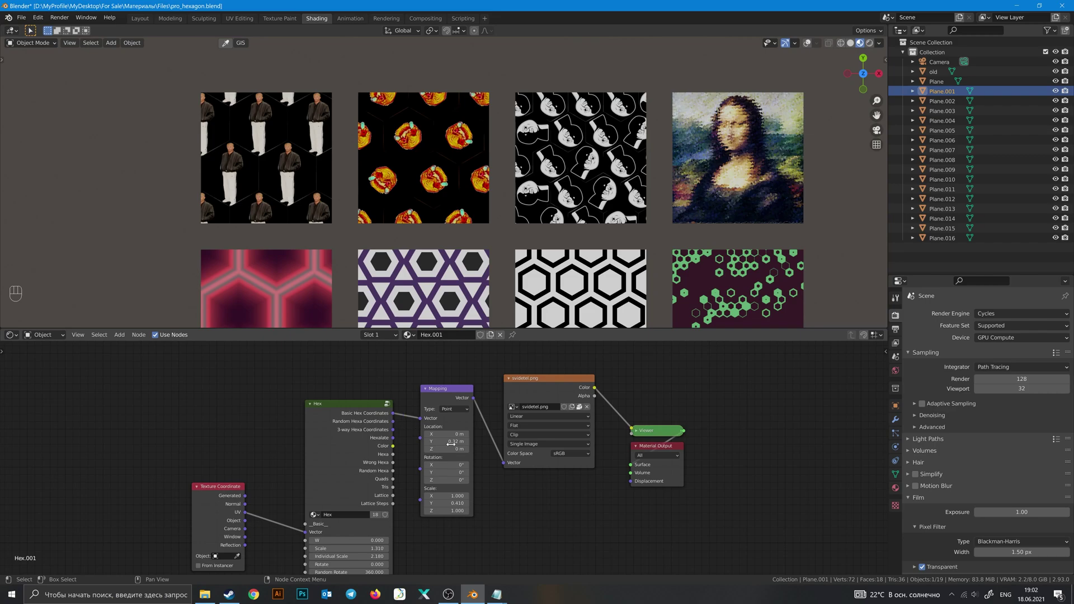
Step: Move the Mapping node slightly farther from the Hex node in the Hex.001 material
left_click_drag(436, 404, 437, 404)
scroll(271, 188, "up", 4)
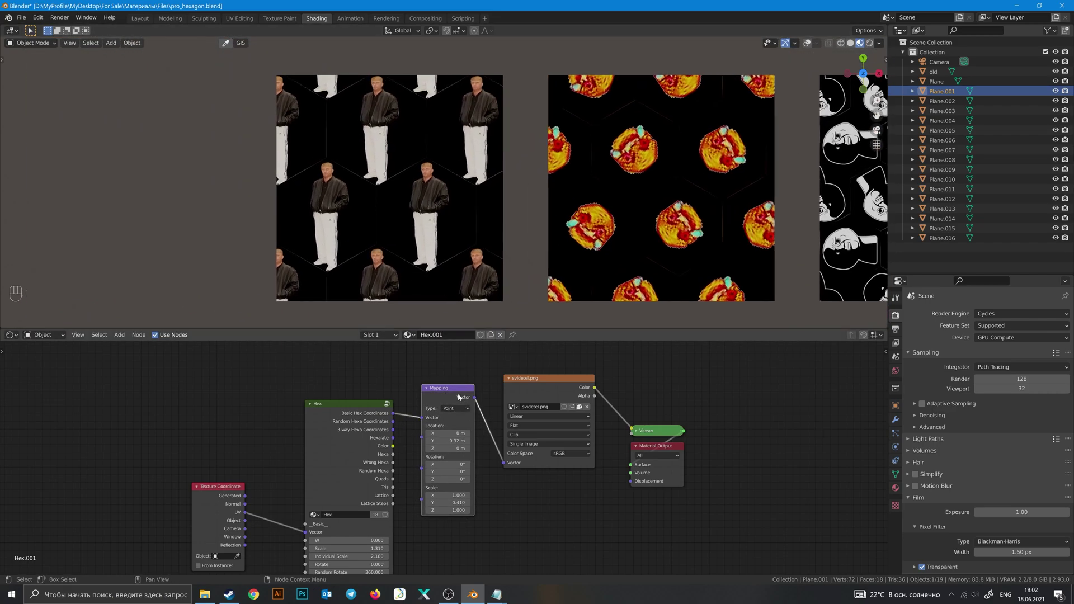
left_click_drag(459, 397, 473, 407)
Step: Try a different Rotate value on the Hex.001 material's Hex node and undo the change
middle_click_drag(415, 451, 417, 384, "shift")
scroll(424, 420, "up", 3)
middle_click_drag(404, 433, 427, 403, "shift")
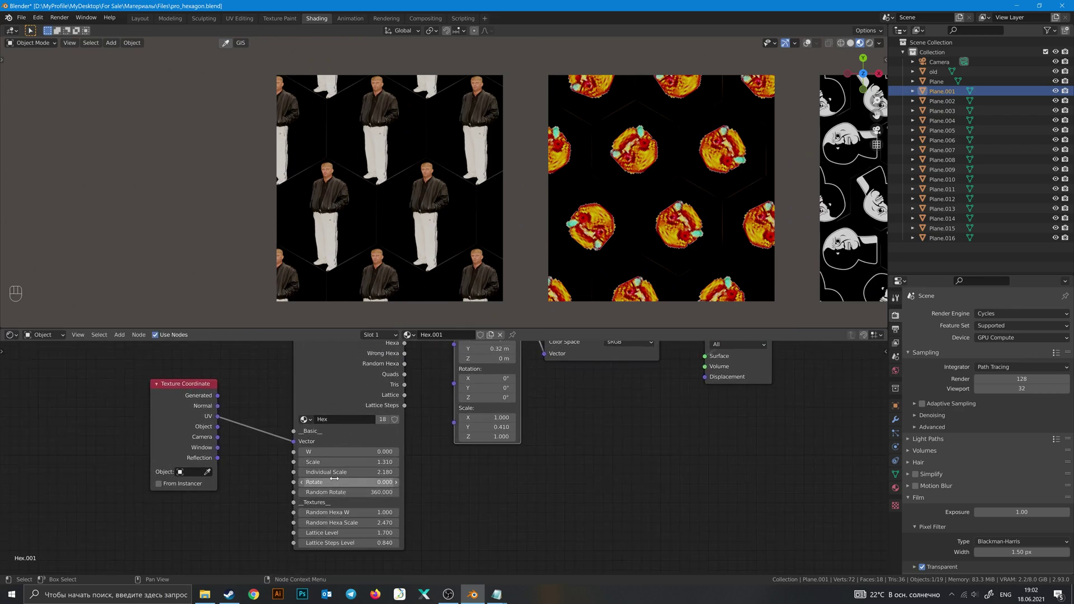
left_click_drag(334, 479, 392, 479)
key("ctrl+z")
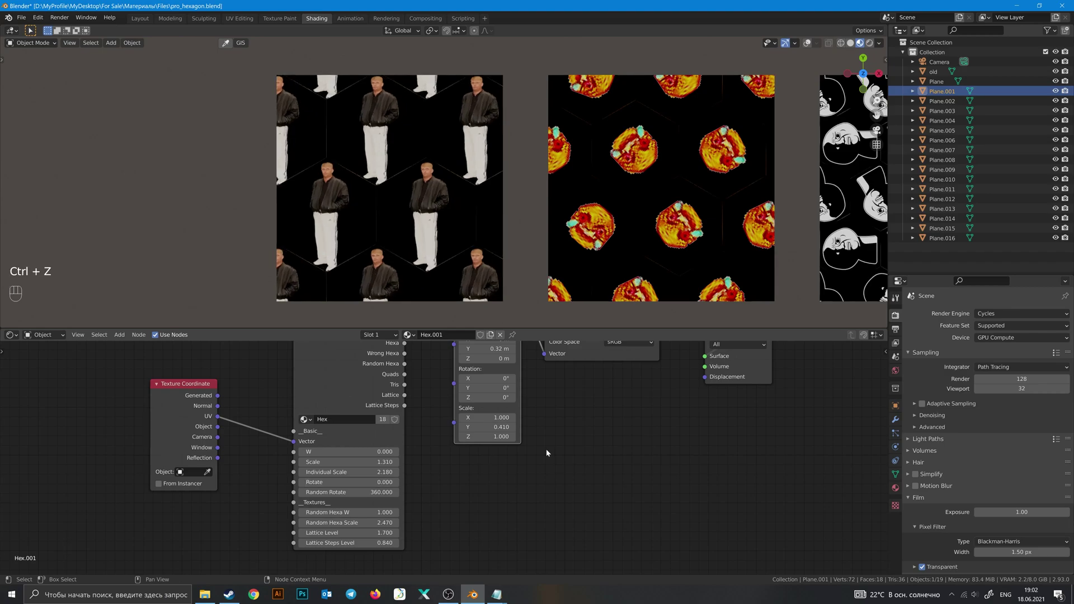
Step: Select the orange emoji plane and examine how Random Hexa Coordinates drive its image texture
middle_click_drag(590, 413, 539, 469, "shift")
scroll(607, 187, "down", 3)
left_click(607, 187)
middle_click_drag(625, 388, 735, 318, "shift")
scroll(438, 201, "up", 3)
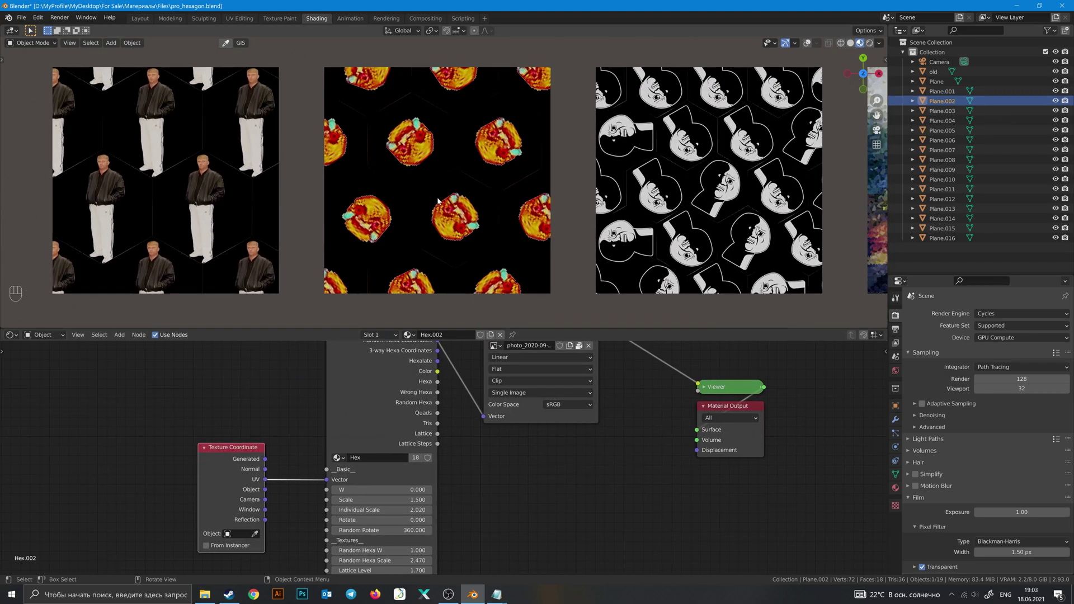
scroll(439, 201, "up", 1)
middle_click_drag(521, 448, 533, 521)
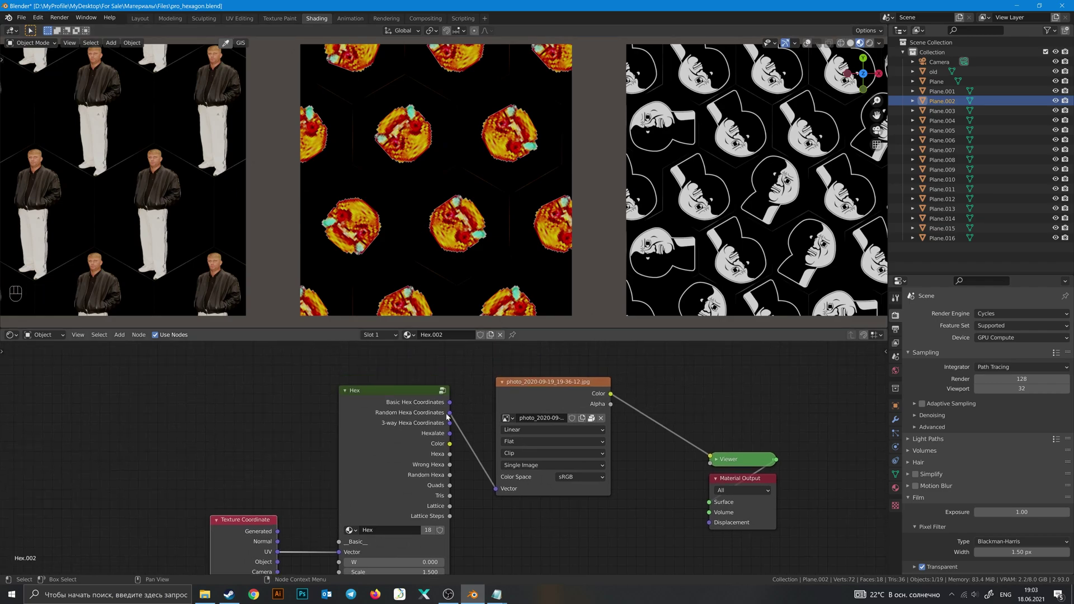
Step: Try a Random Rotate value of 13.100 on the emoji material's Hex node and undo it
middle_click_drag(460, 502, 455, 469)
middle_click_drag(458, 541, 450, 476)
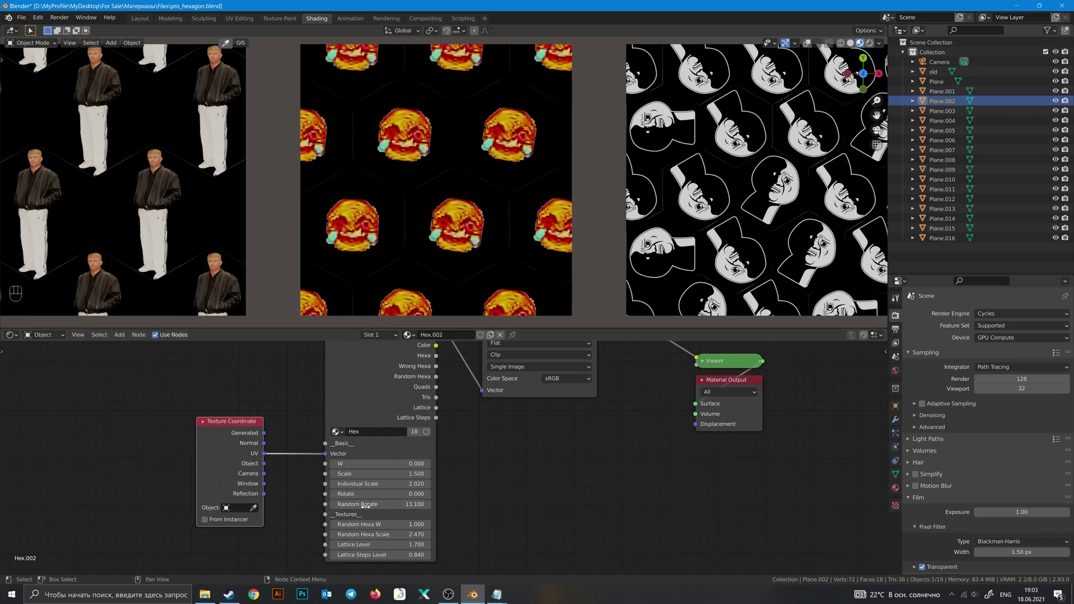
key("ctrl+z")
Step: Select the Mona Lisa plane and examine its Hexalate image setup with the texture distortion nodes
middle_click_drag(512, 366, 473, 381)
middle_click_drag(660, 176, 506, 209, "shift")
scroll(632, 185, "down", 2)
left_click(505, 209)
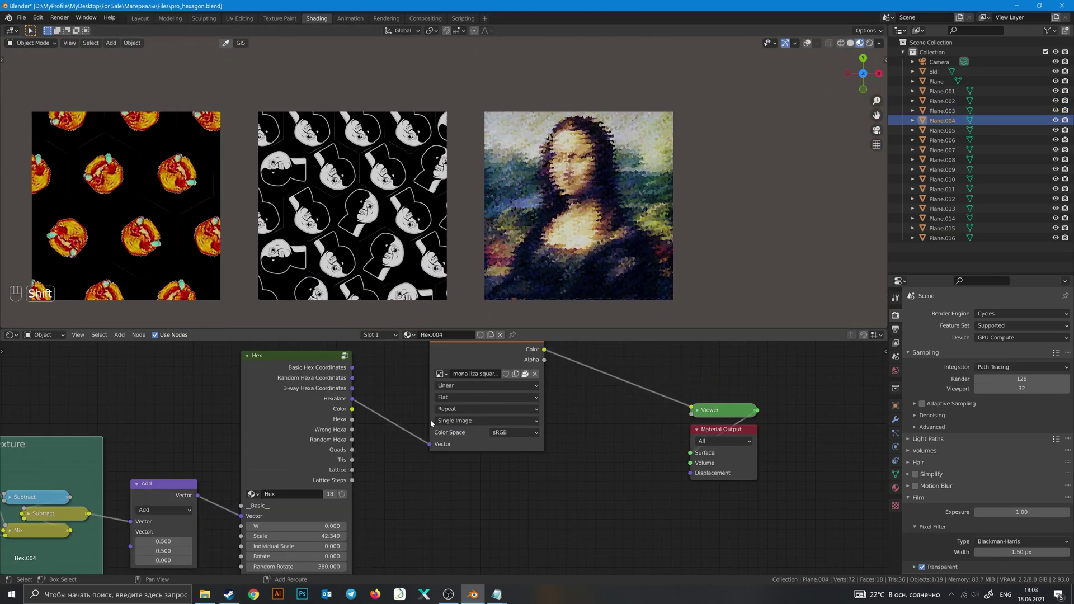
middle_click_drag(398, 413, 477, 361, "shift")
scroll(455, 191, "down", 2)
middle_click_drag(489, 282, 532, 170, "shift")
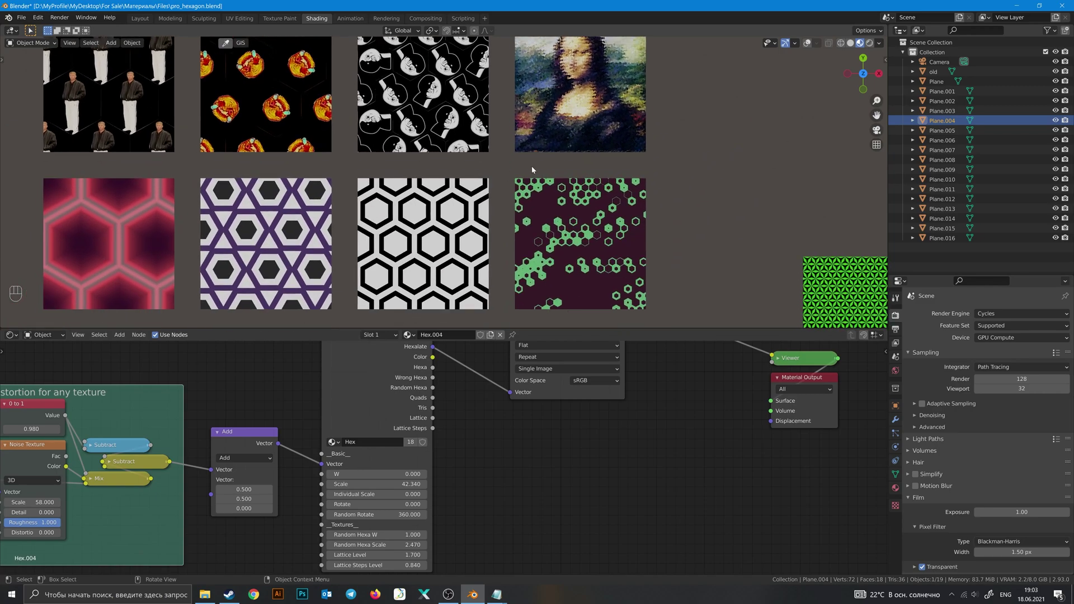
Step: Select the green random-hexagon plane and the black hexagon outline plane in turn and examine their node setups
left_click(522, 247)
middle_click_drag(524, 249, 528, 187, "shift")
left_click(390, 190)
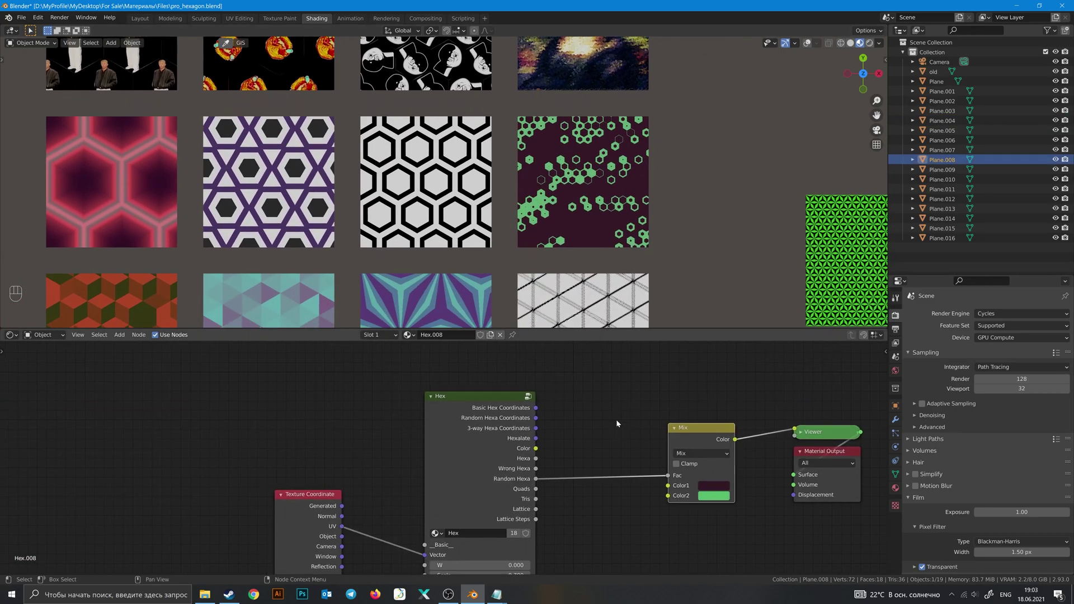
middle_click_drag(723, 451, 582, 415)
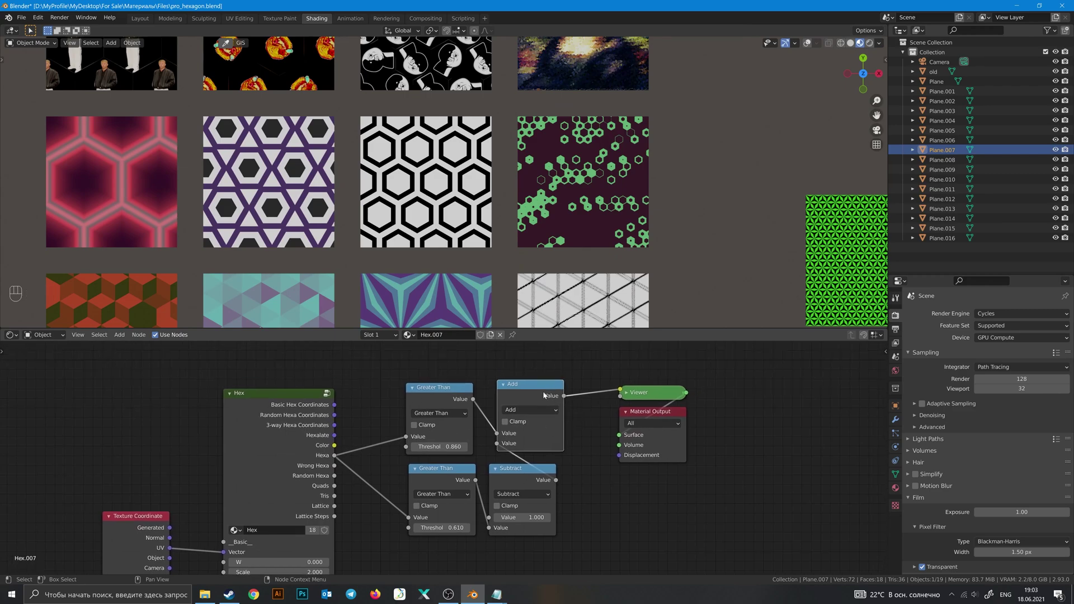
scroll(361, 443, "up", 1)
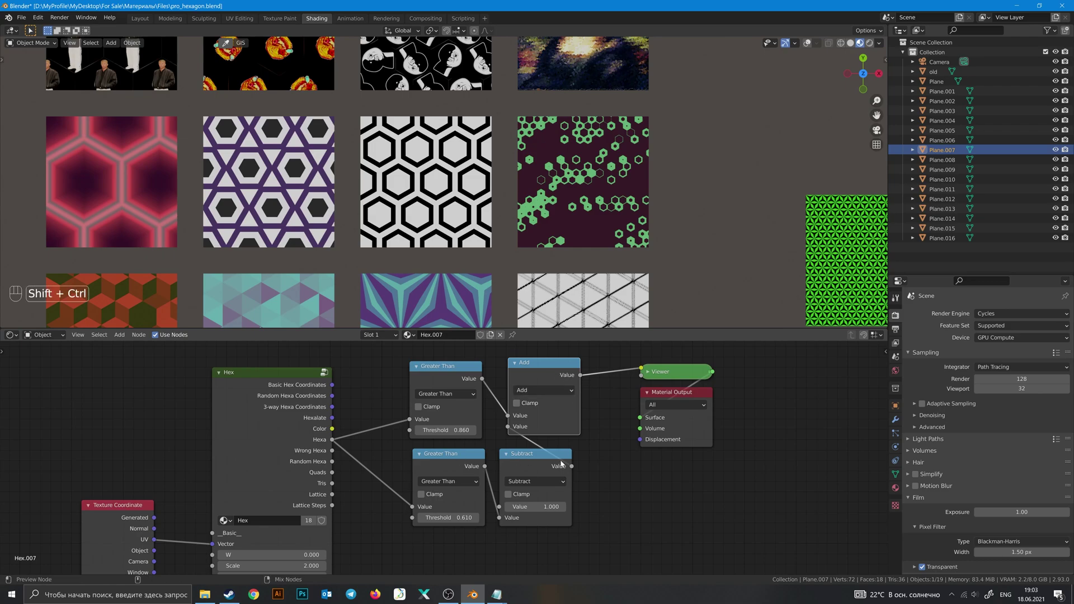
Step: Preview the Subtract and Greater Than nodes of the outline material individually, ending on the combined Add result
left_click(542, 455, "ctrl+shift")
left_click(472, 375, "ctrl+shift")
left_click(472, 464, "ctrl+shift")
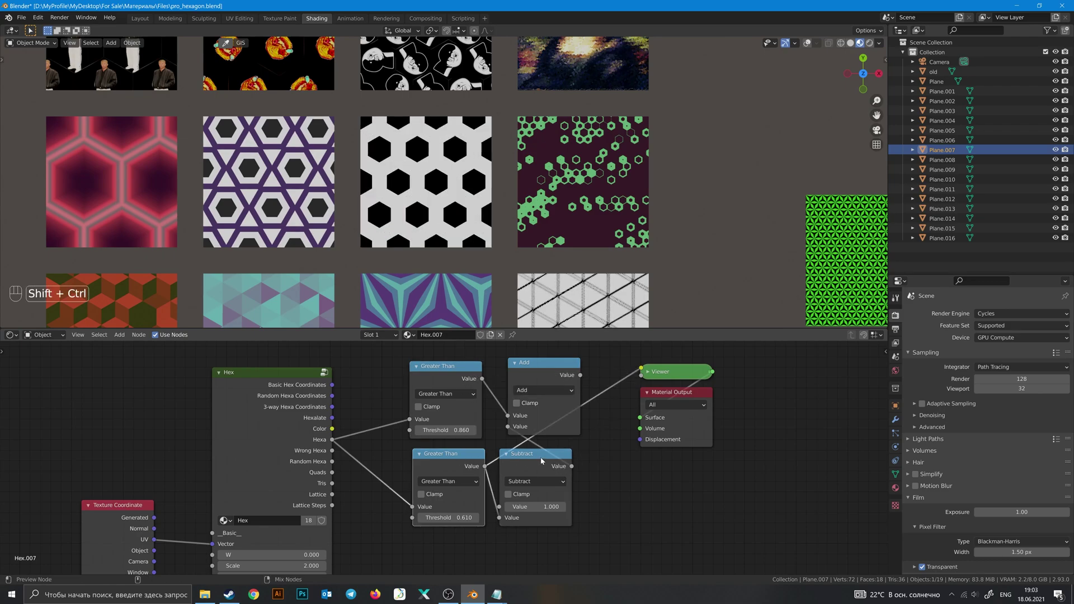
left_click(541, 455, "ctrl+shift")
left_click(556, 382, "ctrl+shift")
scroll(540, 288, "up", 6)
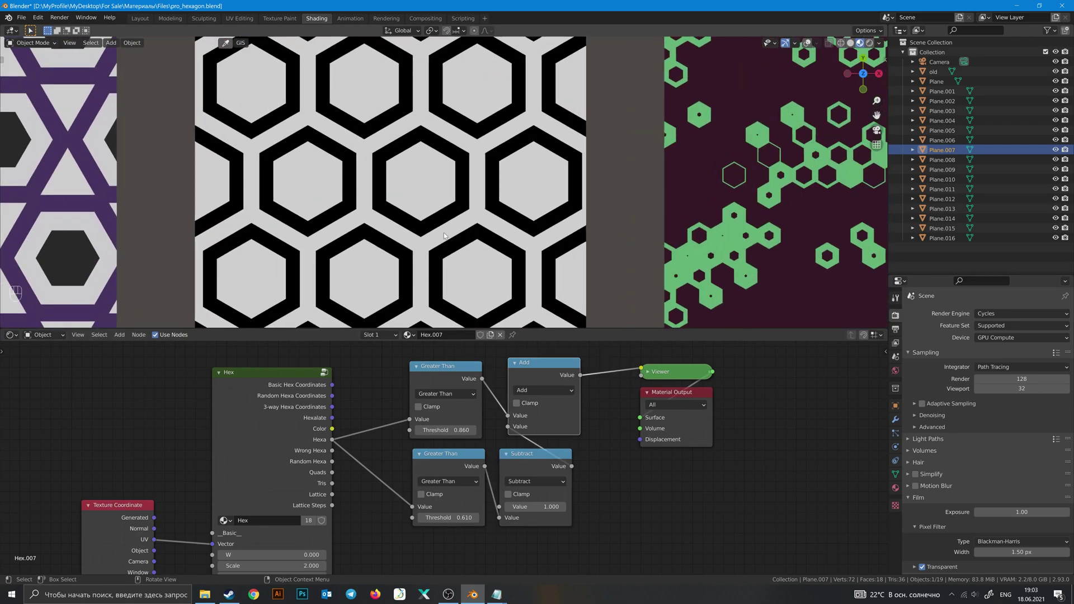
Step: Select the purple star-and-hexagon plane and move its ColorRamp node slightly closer to the Hex node
middle_click_drag(421, 227, 546, 207, "shift")
scroll(297, 213, "down", 3)
middle_click_drag(296, 214, 542, 218, "shift")
left_click(467, 184)
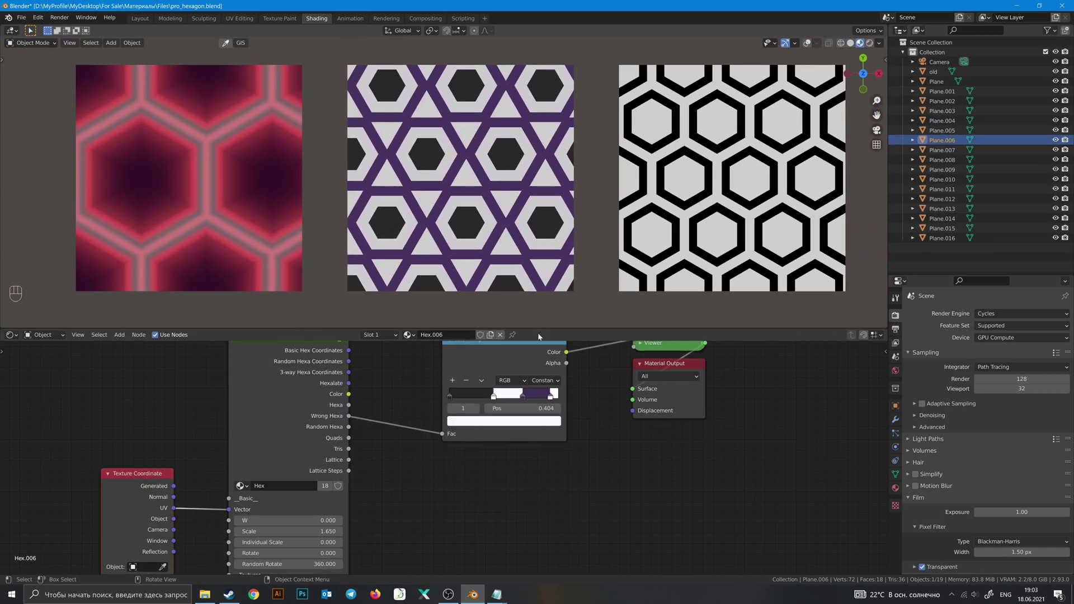
middle_click_drag(420, 372, 494, 447, "shift")
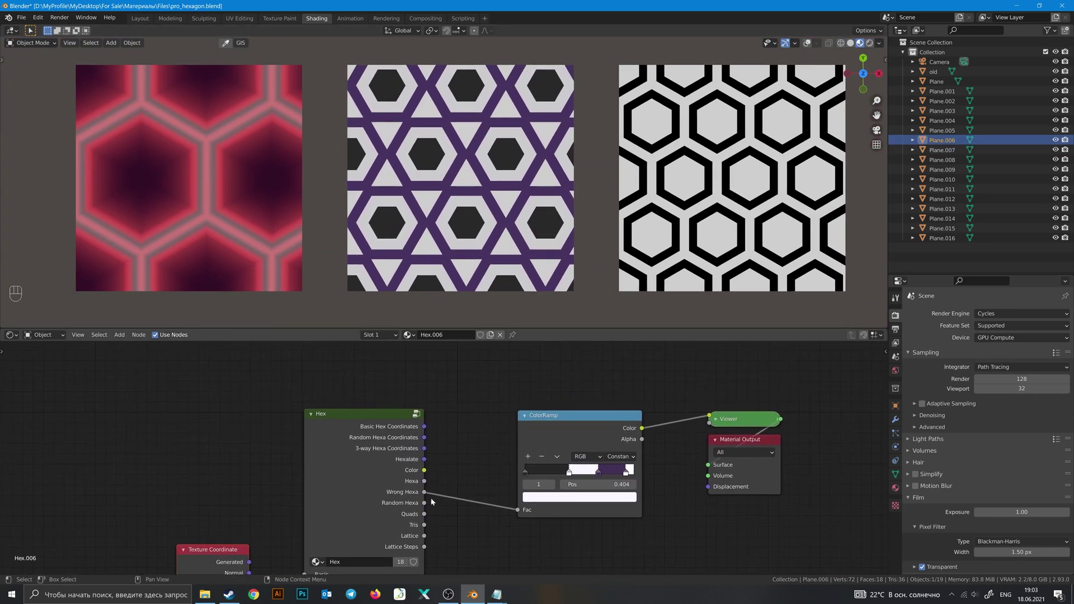
left_click_drag(595, 443, 583, 442)
Step: Select the glowing pink hexagon plane, examine its ColorRamp and RGB Curves nodes, and view the plane at an angle
middle_click_drag(391, 235, 470, 224, "shift")
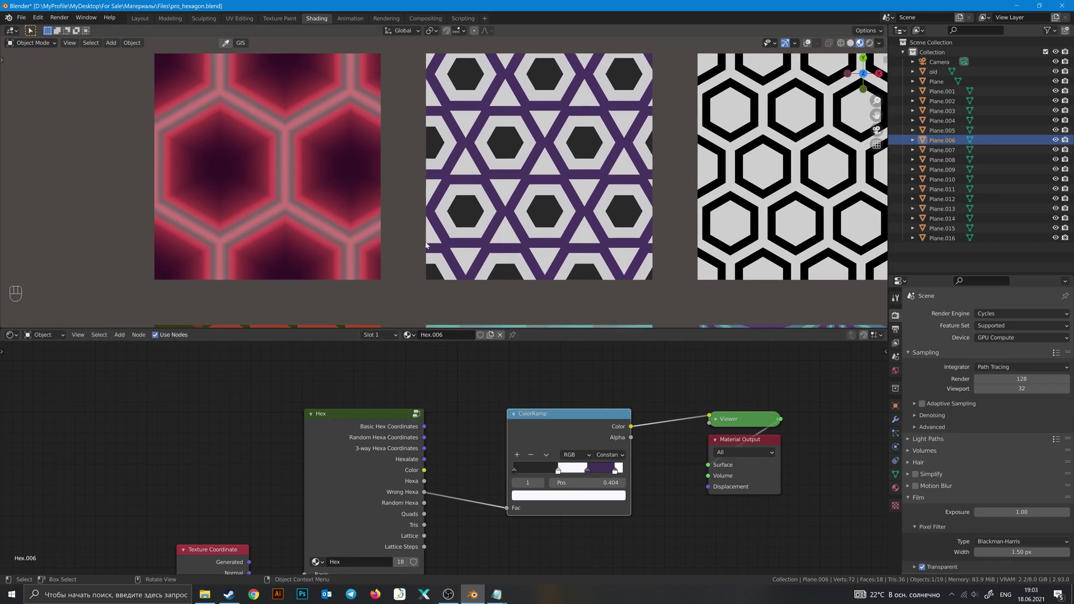
left_click(329, 224)
middle_click_drag(454, 404, 380, 416)
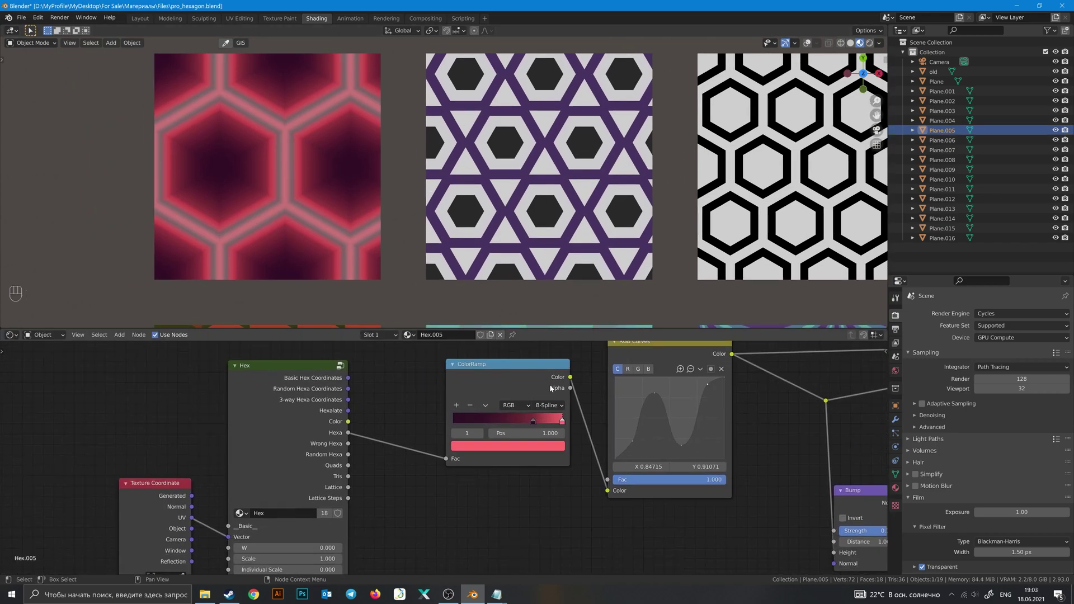
middle_click_drag(592, 370, 405, 394)
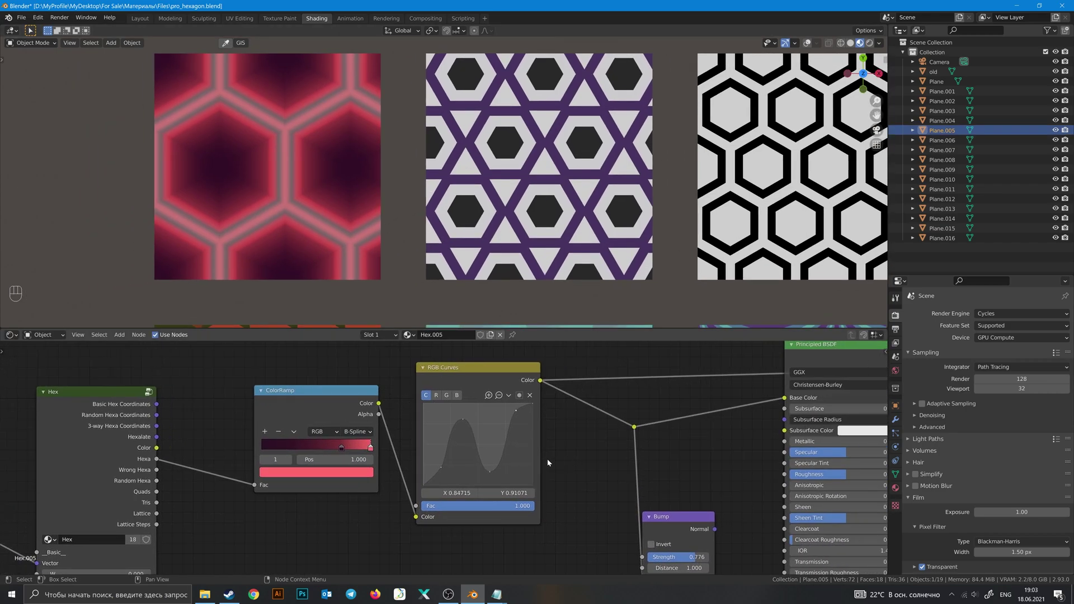
middle_click_drag(554, 313, 558, 175)
middle_click_drag(516, 248, 566, 223, "shift")
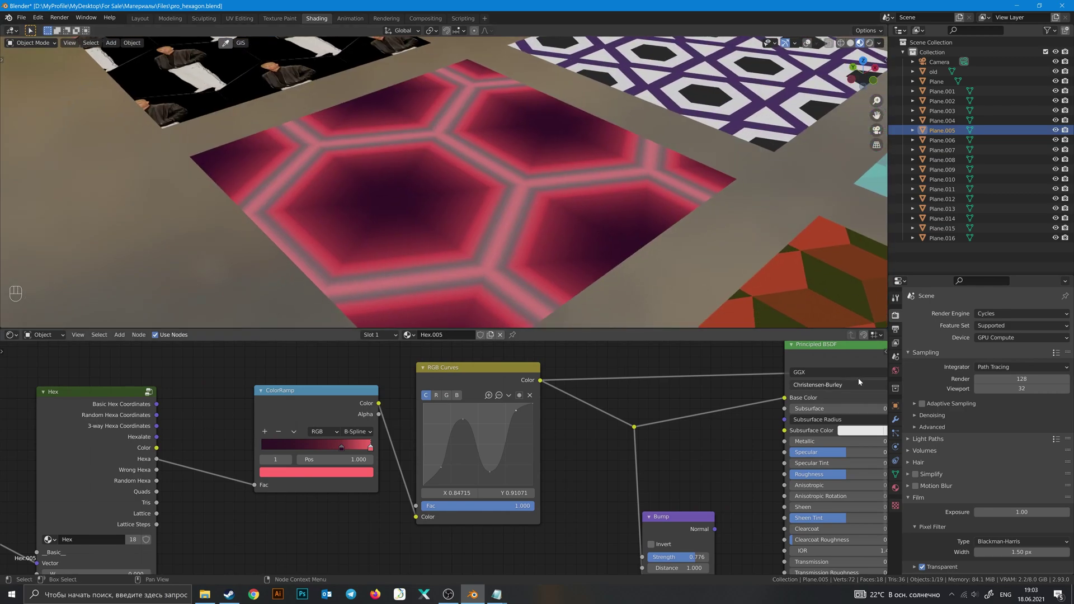
Step: Add a Subdivision Surface modifier to the pink hexagon plane and set it to Simple
left_click(895, 417)
left_click(988, 313)
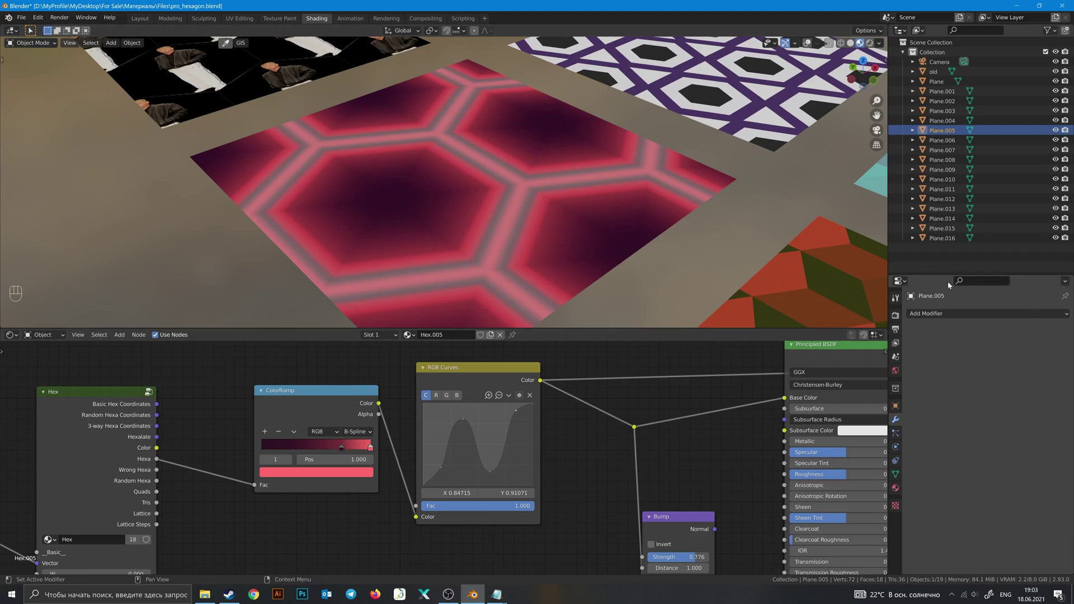
left_click(935, 315)
left_click(859, 488)
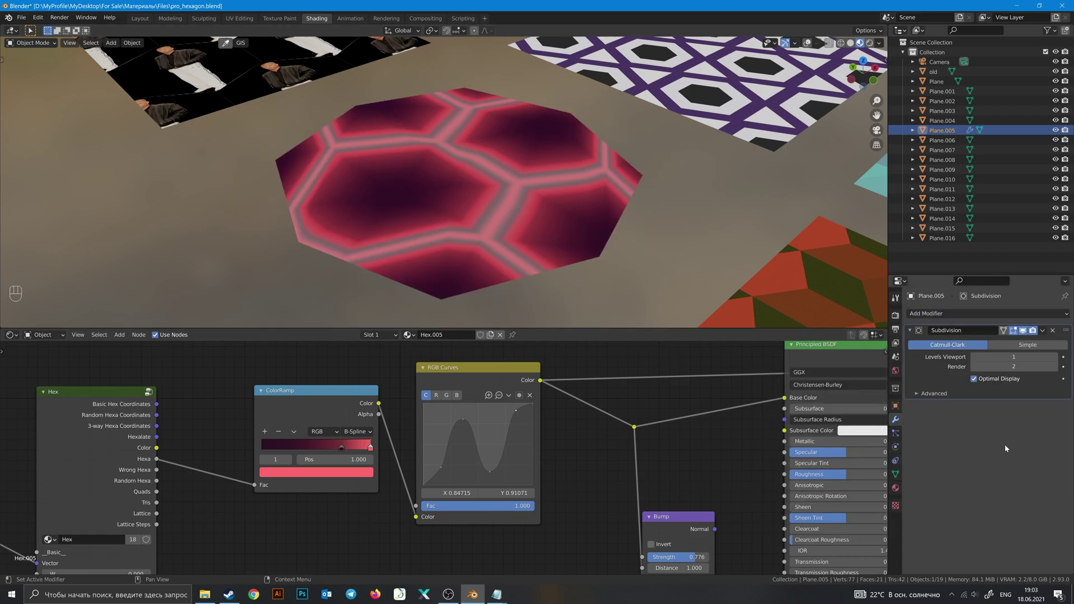
left_click(1001, 345)
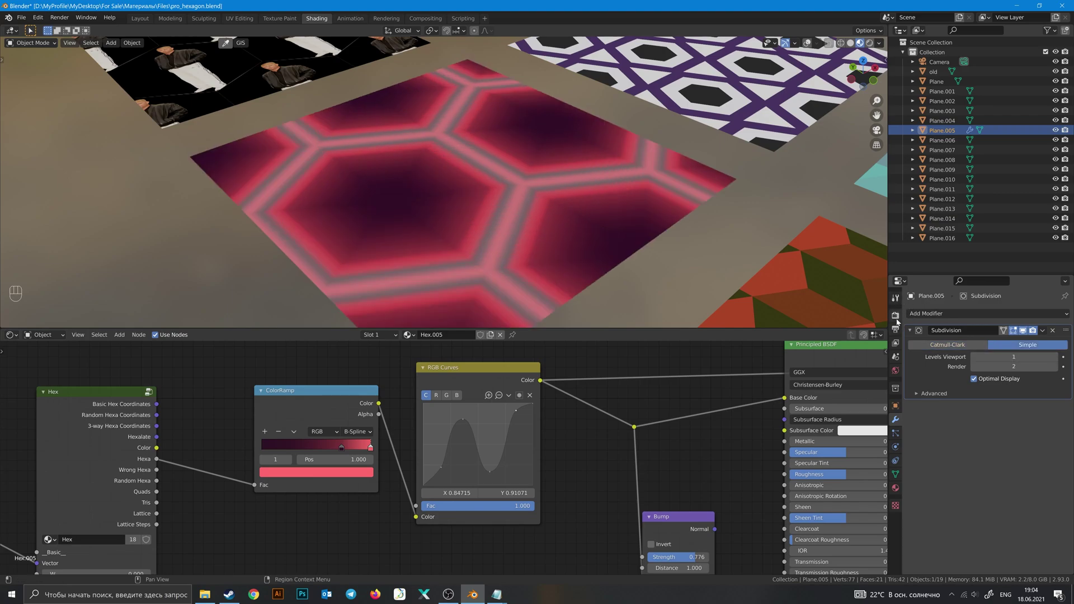
Step: Switch the Cycles feature set to Experimental and enable Adaptive Subdivision on the plane's Subdivision modifier
left_click(896, 317)
left_click(1005, 326)
left_click(996, 348)
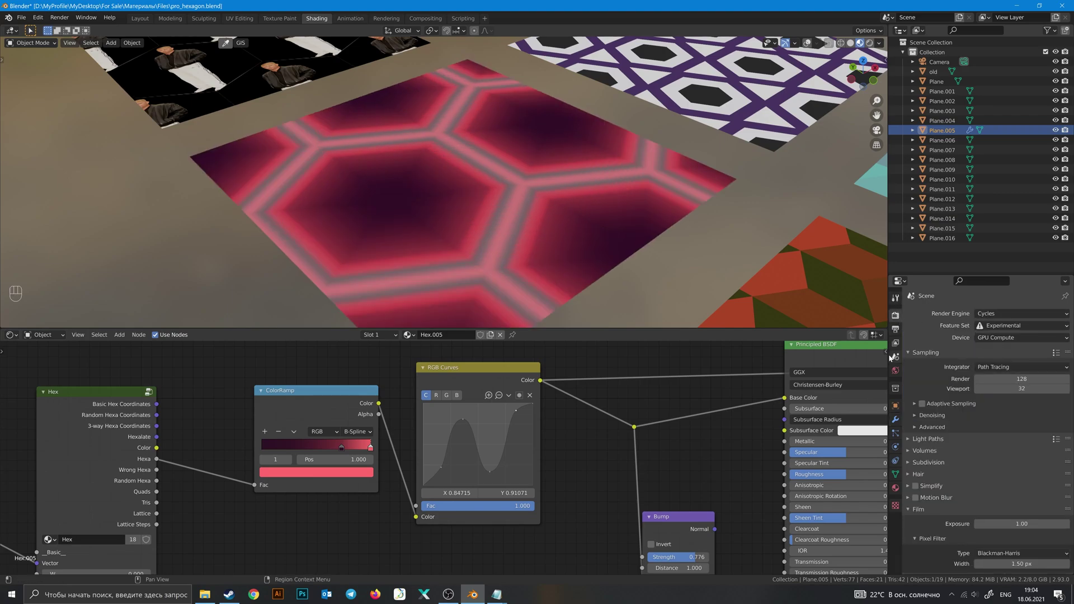
left_click(896, 419)
left_click(975, 357)
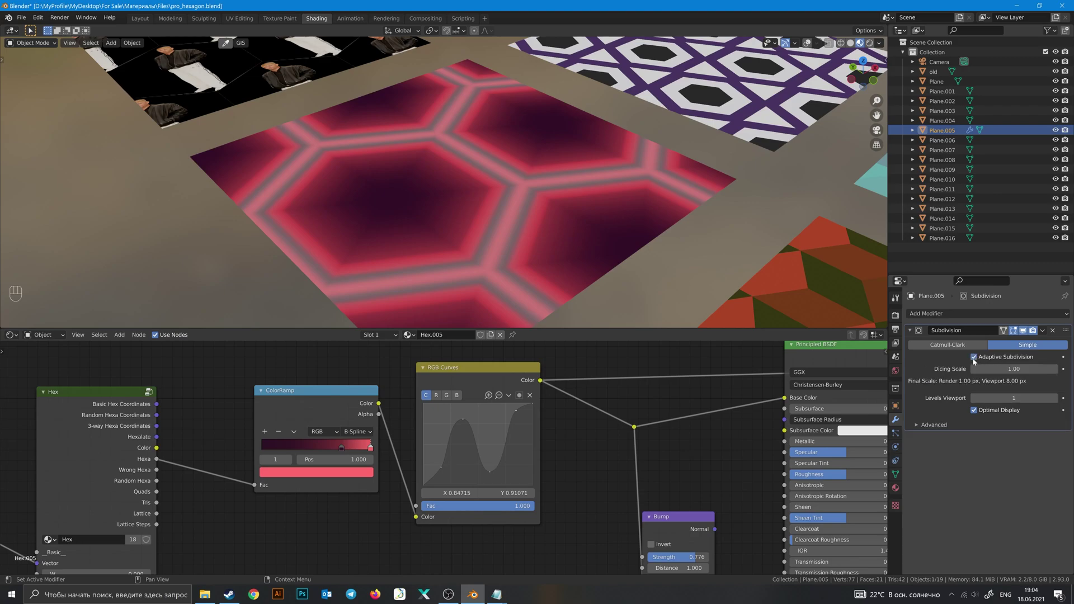
Step: Set the material's displacement method to Displacement and Bump and show the viewport in rendered shading
left_click(896, 488)
left_click(951, 475)
scroll(969, 497, "down", 3)
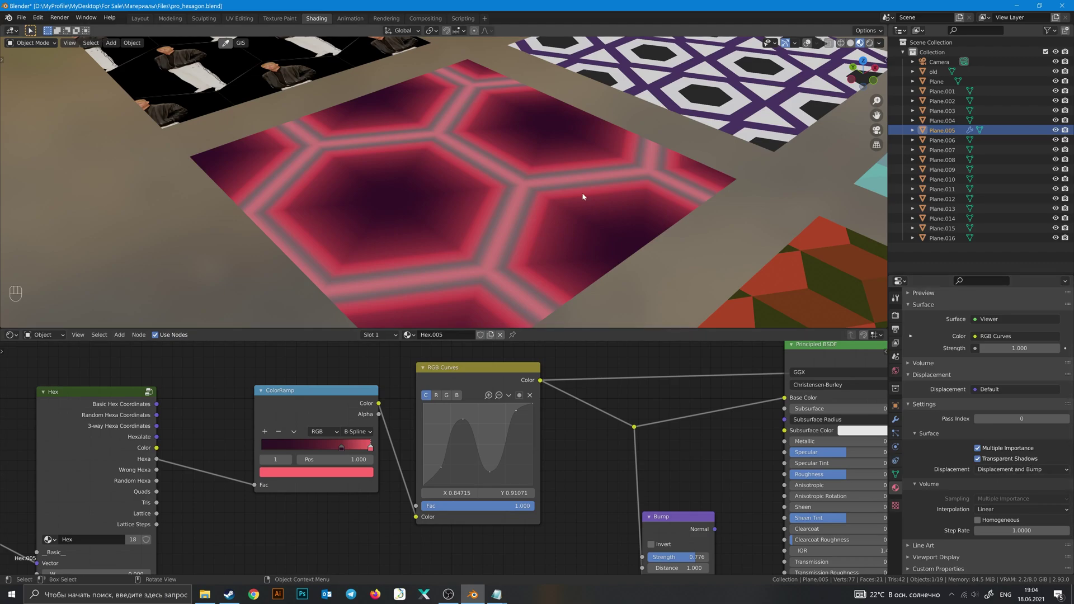
left_click(869, 42)
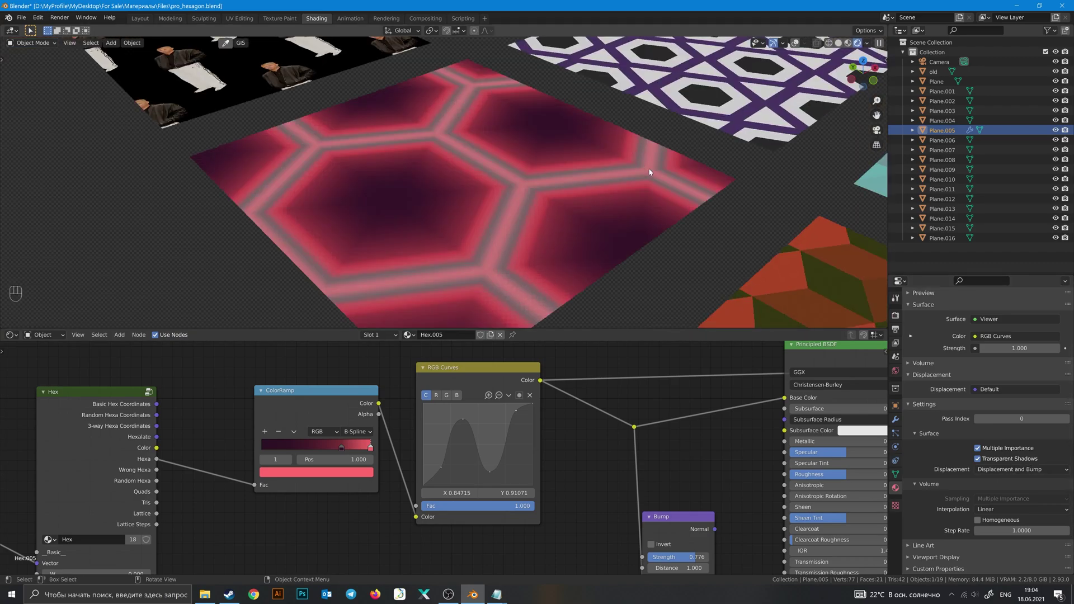
Step: Add a Displacement node, feed RGB Curves' color into its Height, and link its output to the Material Output's Displacement
mouse_move(745, 465)
middle_mouse_down()
mouse_move(603, 435)
mouse_move(500, 459)
middle_mouse_up()
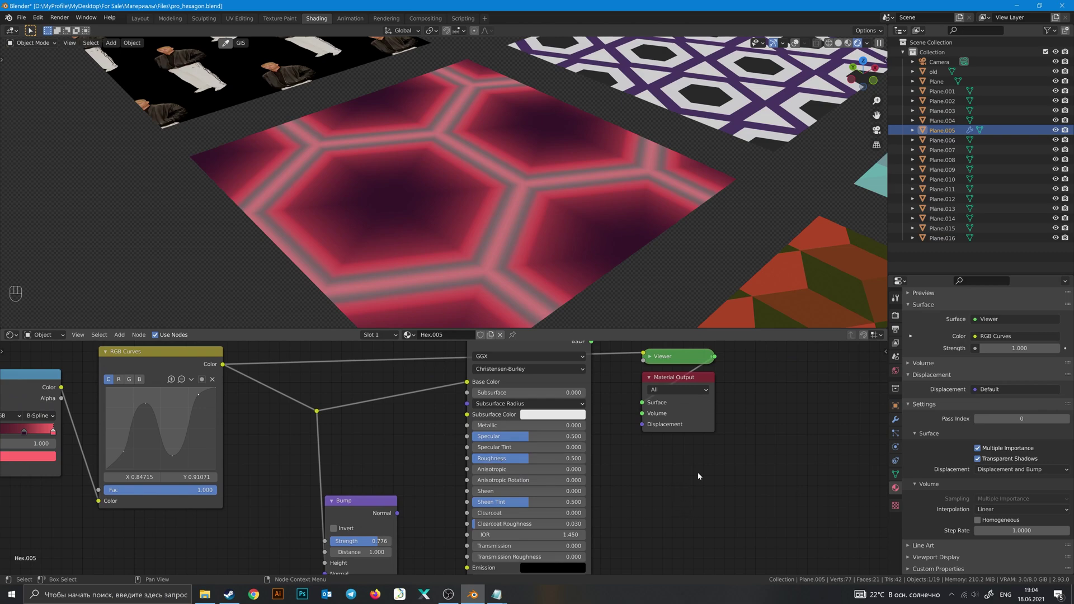
key("shift+a")
type("d")
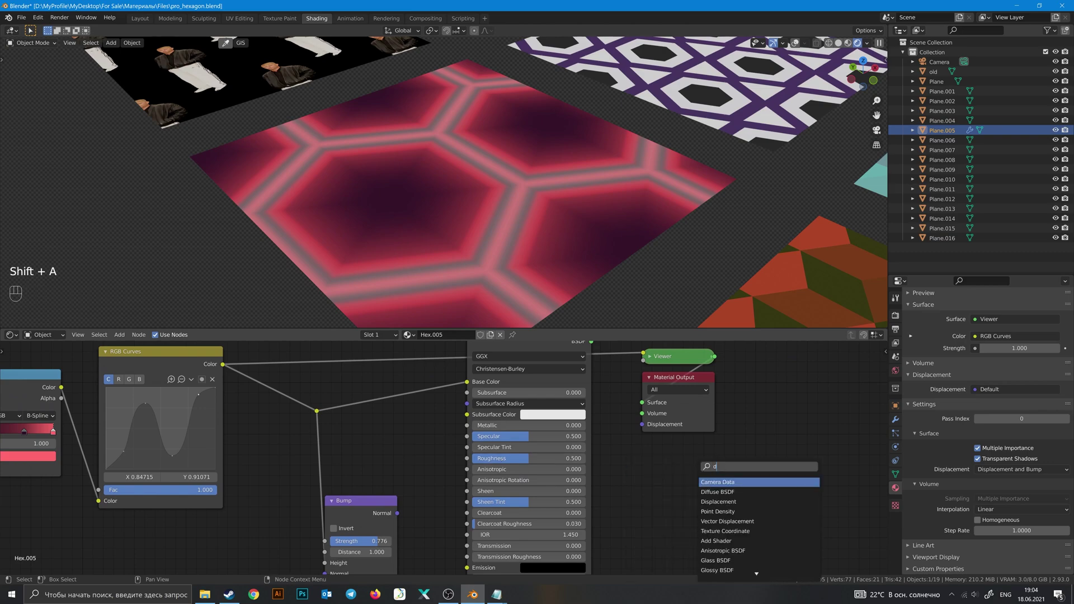
type("isp")
key("Return")
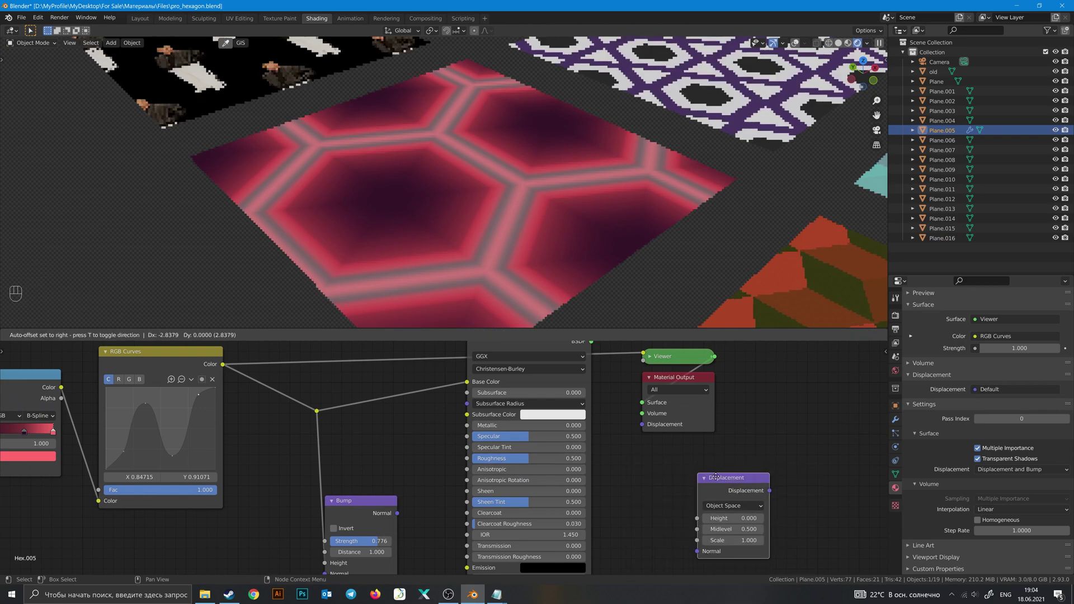
left_click(682, 493)
left_click_drag(220, 364, 646, 506)
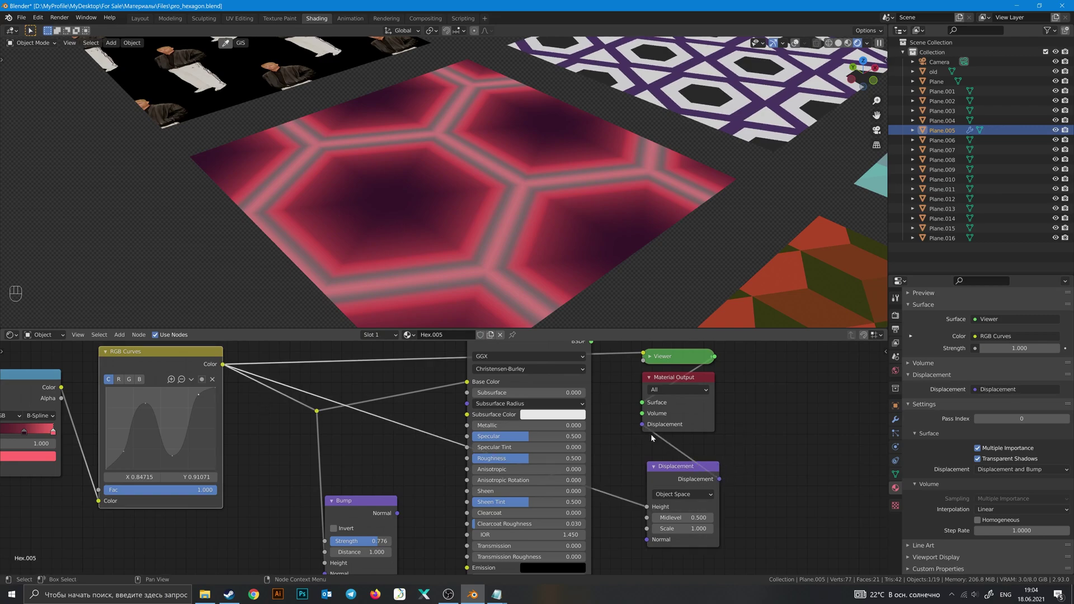
left_click_drag(659, 466, 632, 467)
Step: Set the Displacement node's Scale to 0.370 on the pink hexagon material
middle_click_drag(497, 221, 482, 154, "shift")
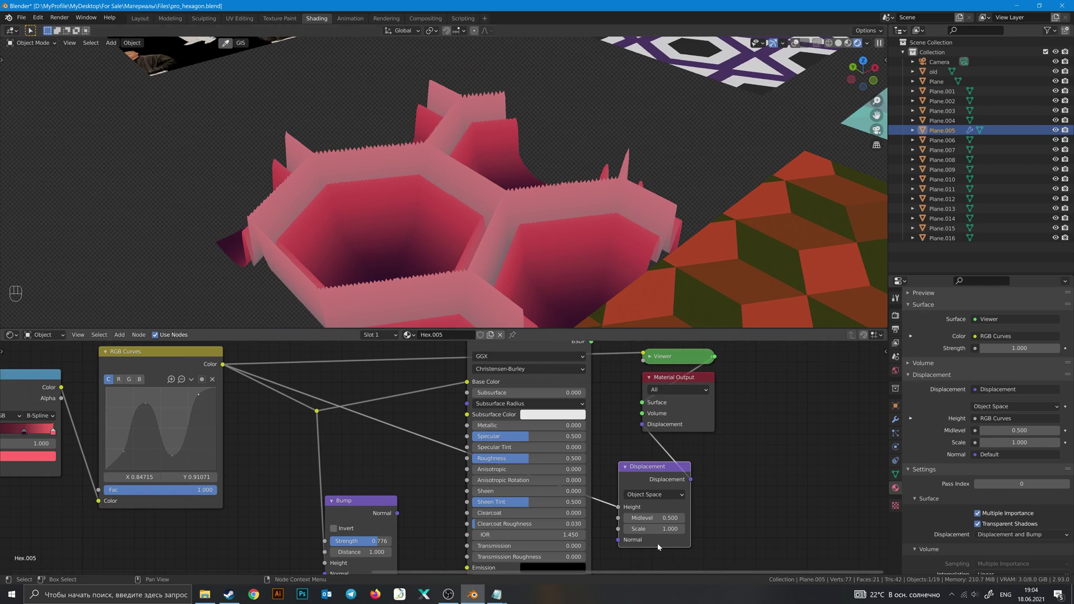
left_click_drag(654, 529, 615, 529, "shift")
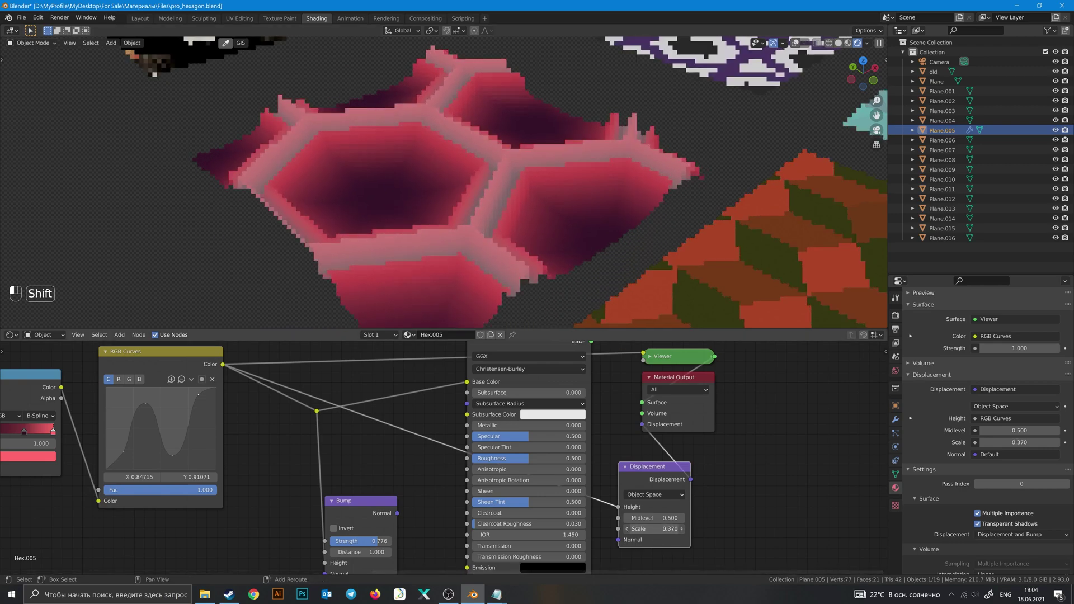
middle_click_drag(532, 262, 520, 204, "shift")
Step: Reshape the RGB Curves peak to X 0.41451, Y 0.72143 and move the ColorRamp's dark stop to 0.324
middle_click_drag(378, 440, 424, 469)
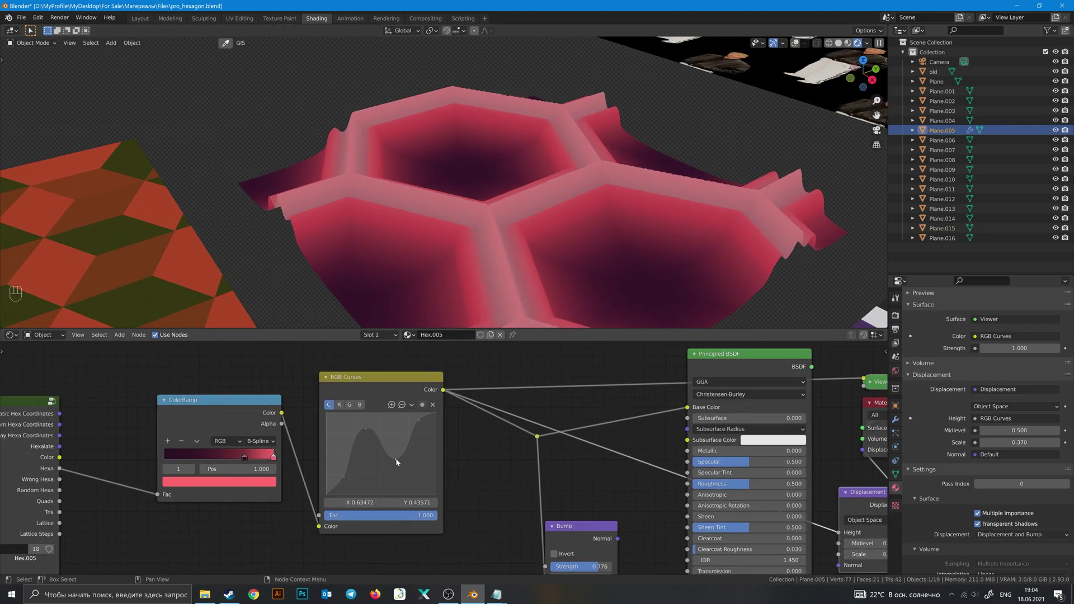
left_click_drag(369, 454, 371, 437)
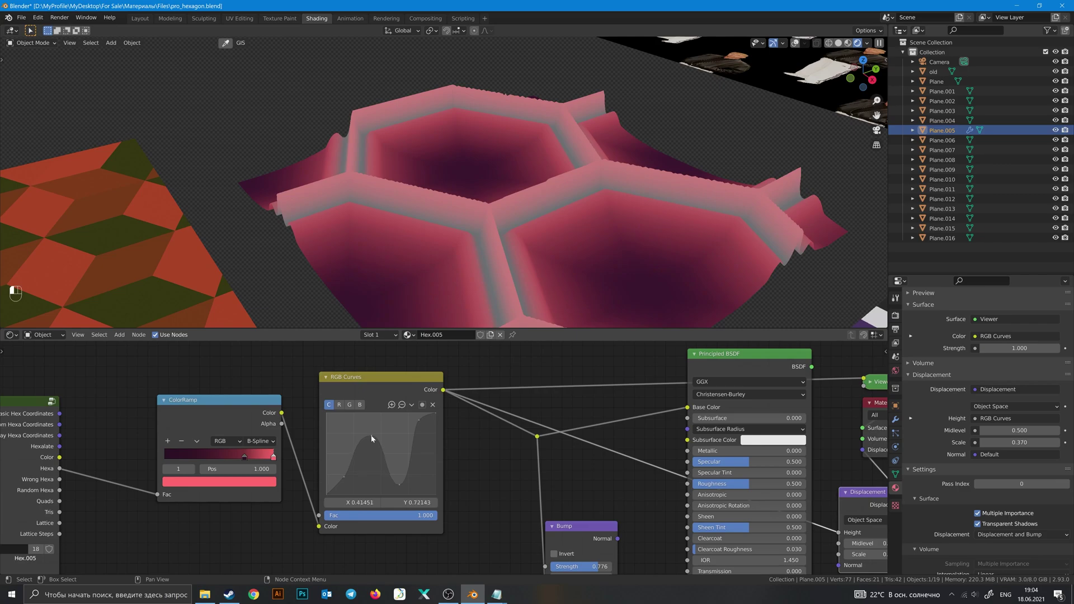
left_click_drag(244, 457, 195, 460)
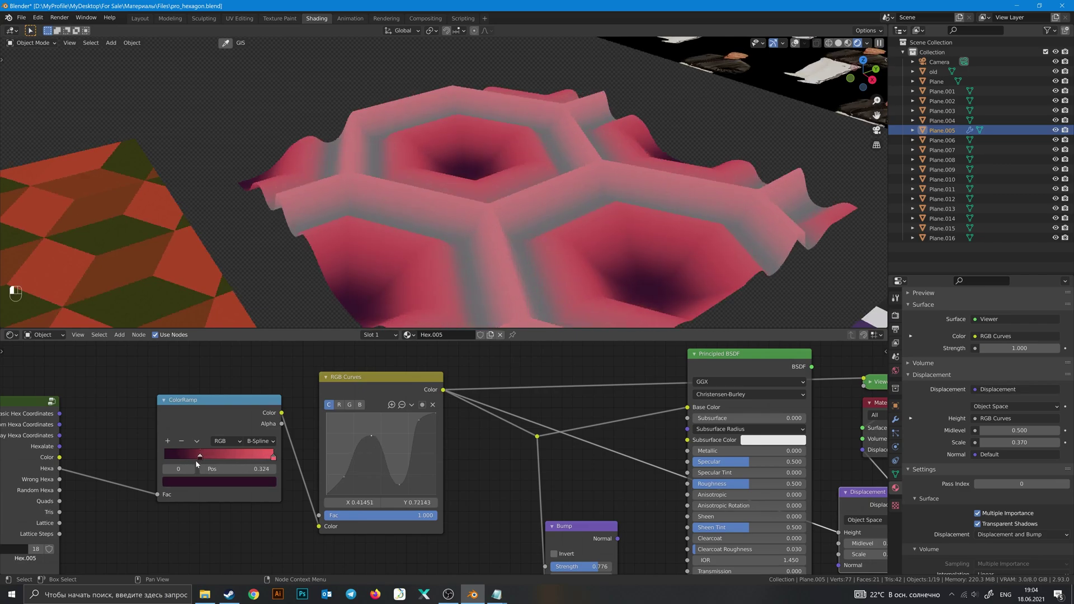
scroll(511, 242, "down", 4)
middle_click_drag(535, 236, 629, 269)
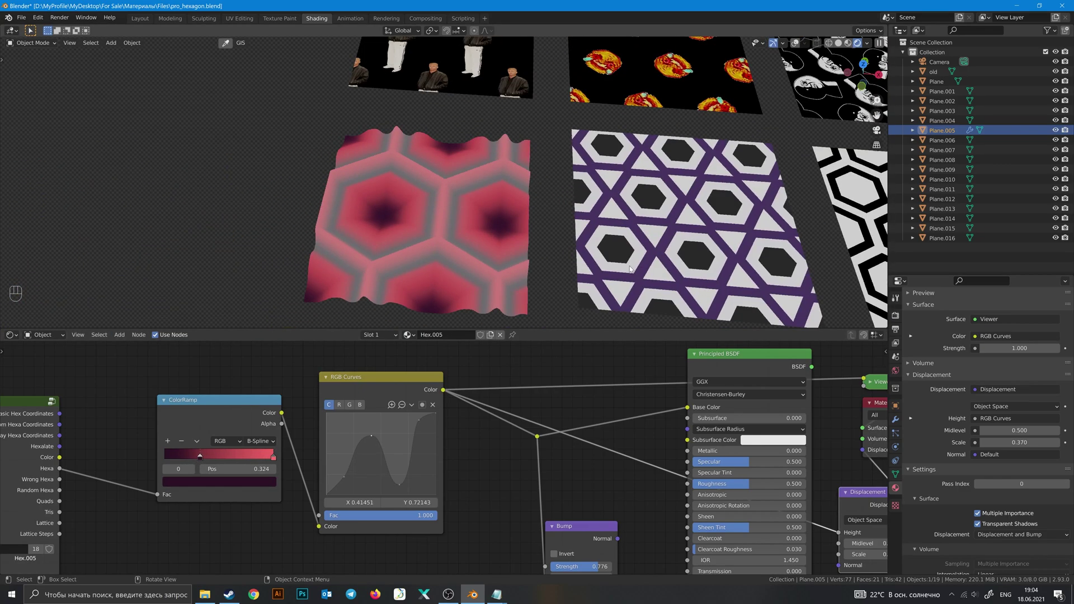
Step: Show the planes from above in material preview and examine the nodes of the red-green cube and teal triangle planes
left_click(847, 43)
key("KP_7")
middle_click_drag(611, 203, 482, 183, "shift")
left_click(442, 163)
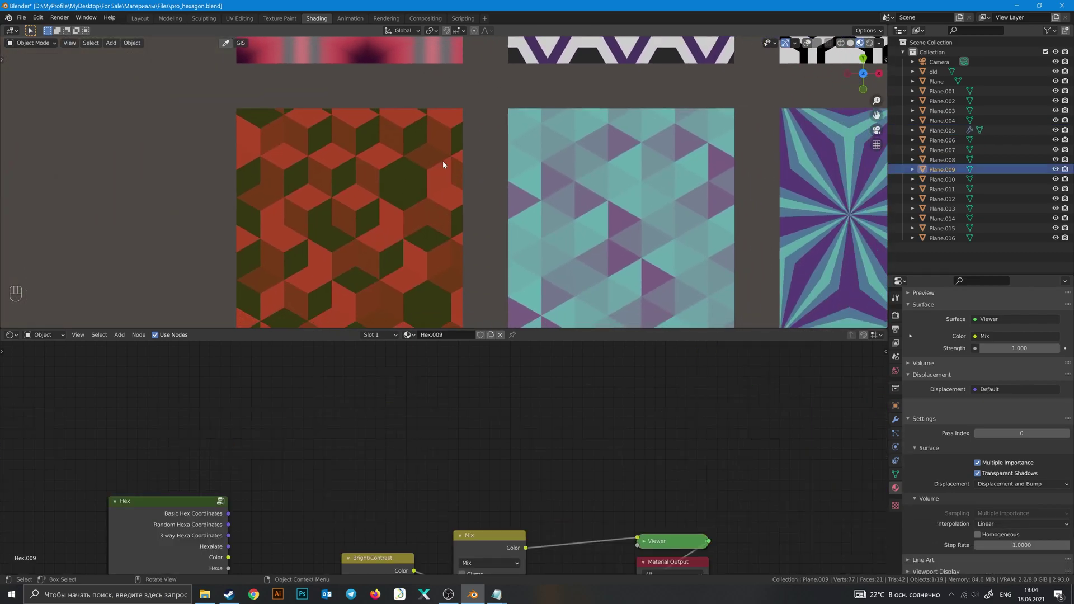
key("Home")
left_click(560, 214)
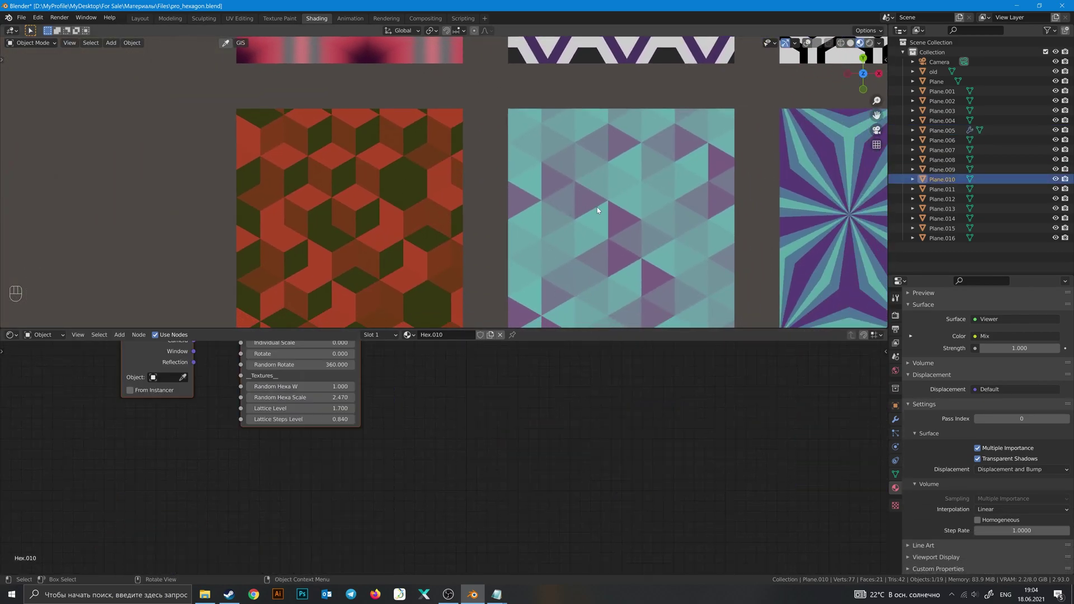
middle_click_drag(434, 383, 547, 491)
scroll(547, 492, "down", 5)
middle_click_drag(687, 420, 654, 443)
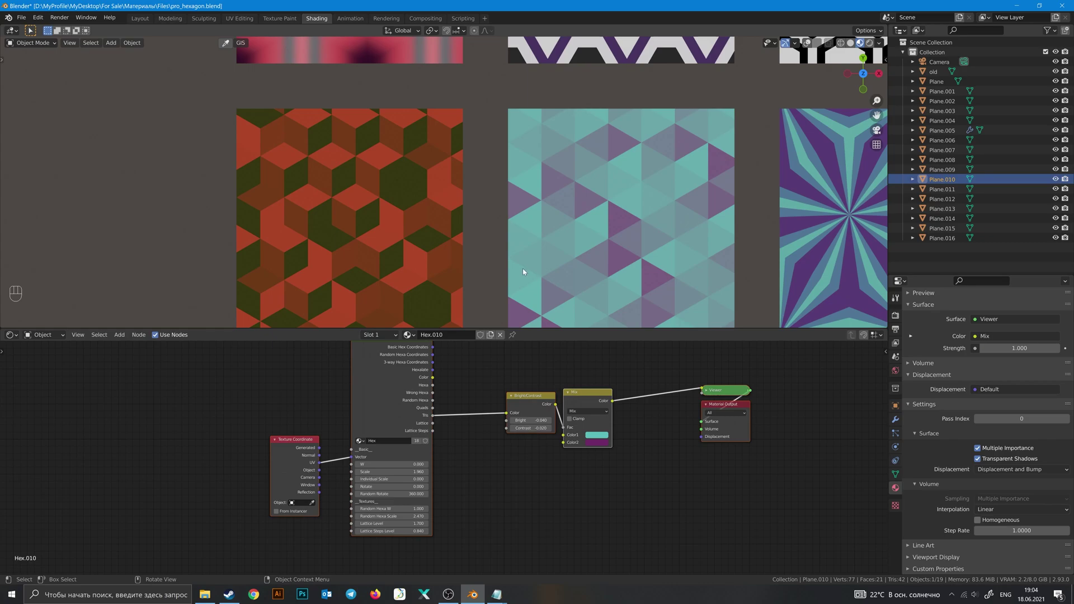
Step: Select the purple and teal star plane and move its ColorRamp's light green stop to 0.813
scroll(654, 261, "down", 2)
middle_click_drag(653, 246, 450, 247, "shift")
left_click(540, 240)
middle_click_drag(598, 408, 561, 373)
scroll(566, 231, "down", 1)
scroll(616, 461, "up", 1)
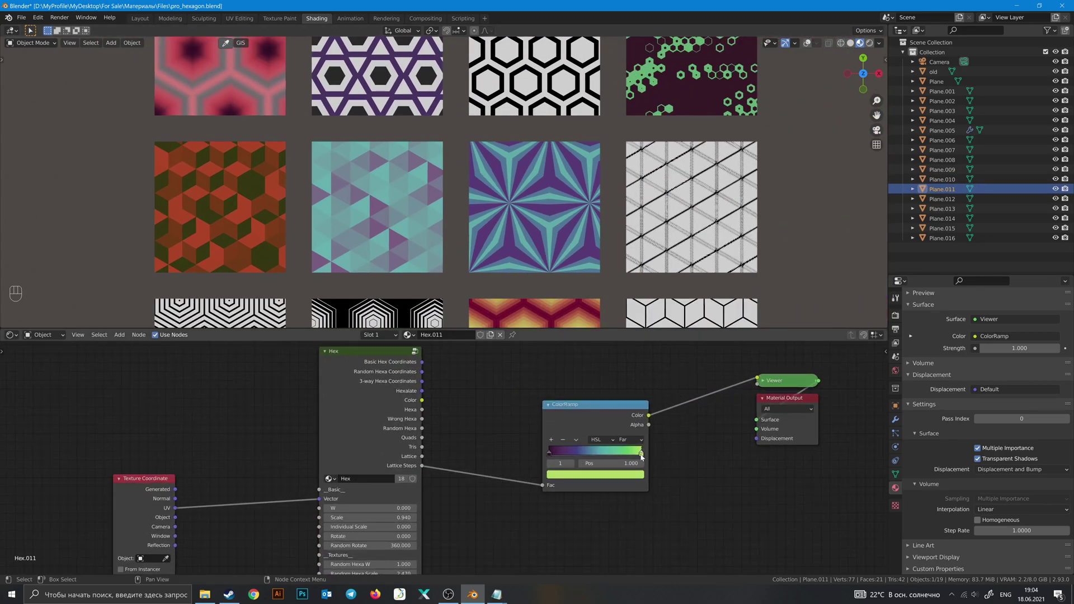
left_click_drag(641, 454, 620, 456)
Step: Adjust the Hex node's Lattice Steps Level to change the color bands of the star material
scroll(488, 435, "up", 5)
middle_click_drag(454, 526, 549, 421, "shift")
scroll(548, 421, "up", 4)
left_click_drag(429, 499, 450, 499, "shift")
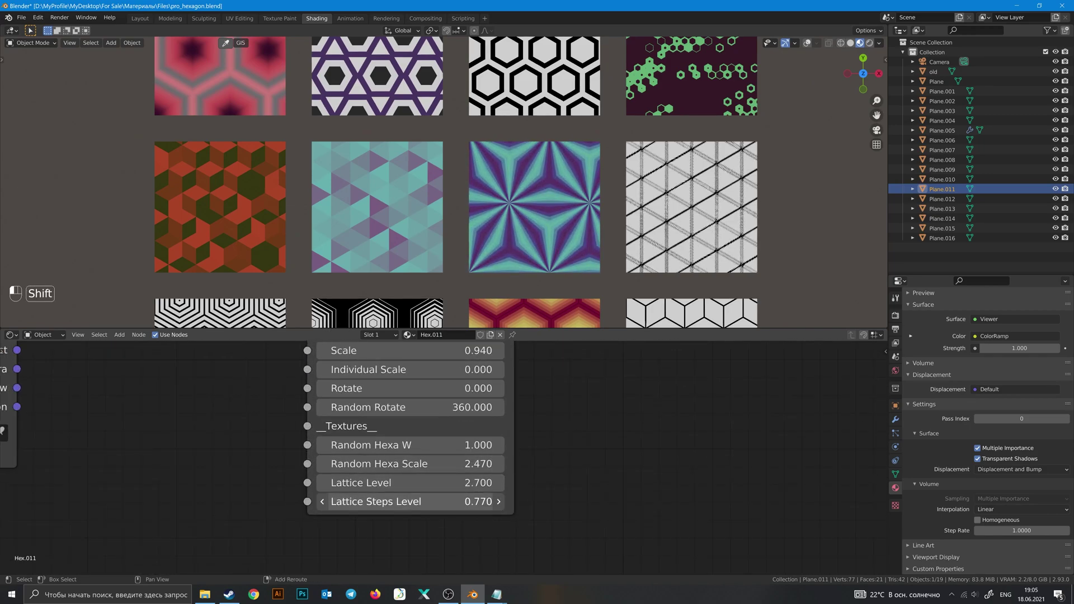
middle_click_drag(479, 317, 447, 311, "shift")
middle_click_drag(654, 390, 589, 504)
scroll(588, 505, "down", 4)
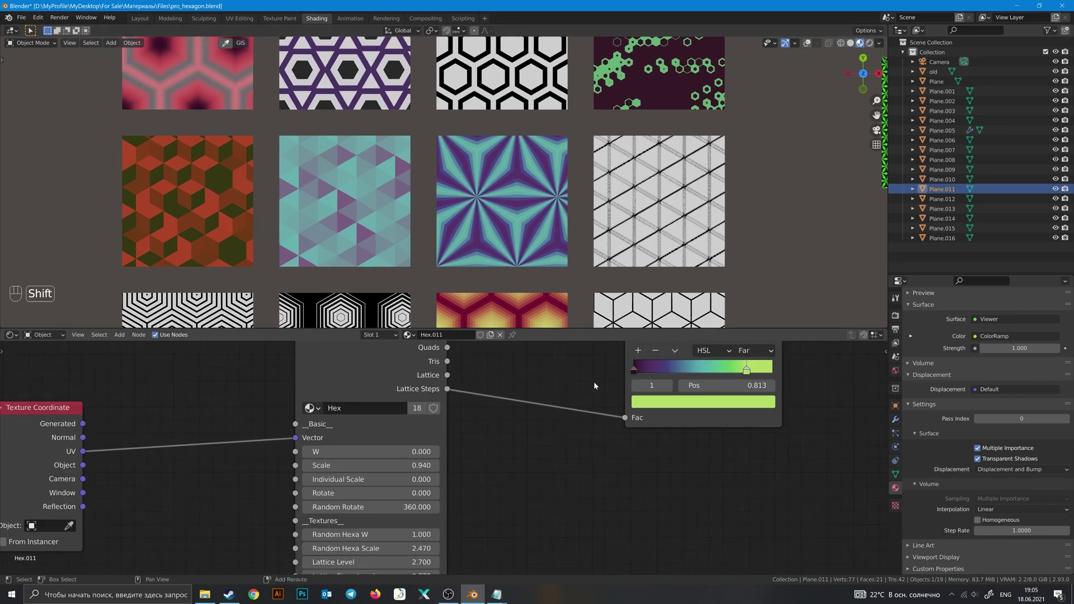
Step: Move the star ColorRamp's dark stop slightly inward and its light green stop to 0.642
middle_click_drag(594, 386, 441, 492, "shift")
scroll(441, 492, "up", 2)
left_click_drag(488, 475, 498, 473)
left_click_drag(620, 473, 590, 475)
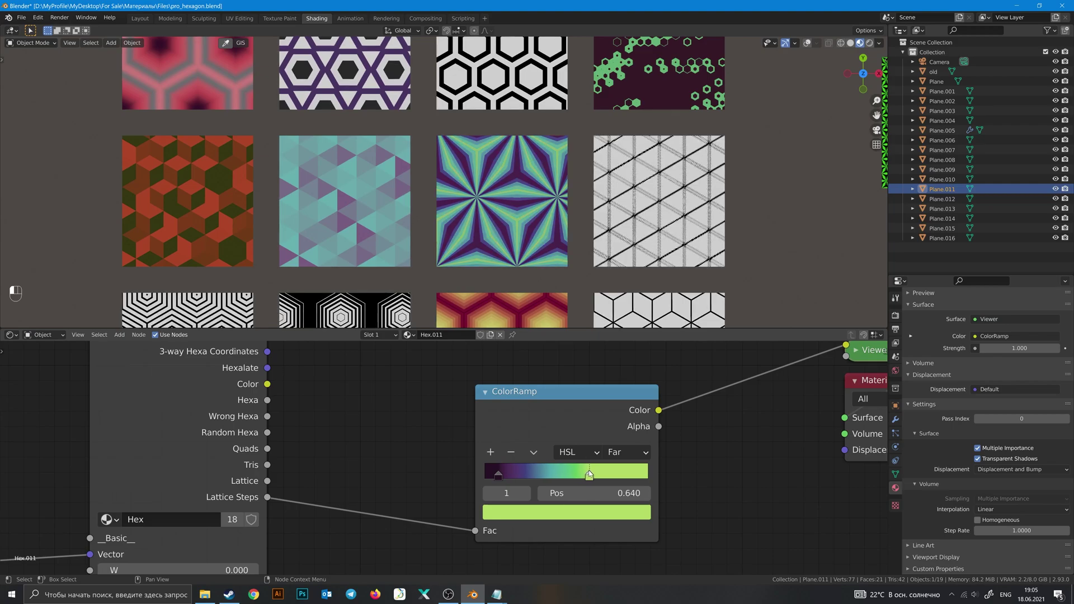
Step: Select the distorted black-and-white line lattice plane and examine the math nodes fed by its Hexa and Lattice outputs
middle_click_drag(608, 262, 489, 258, "shift")
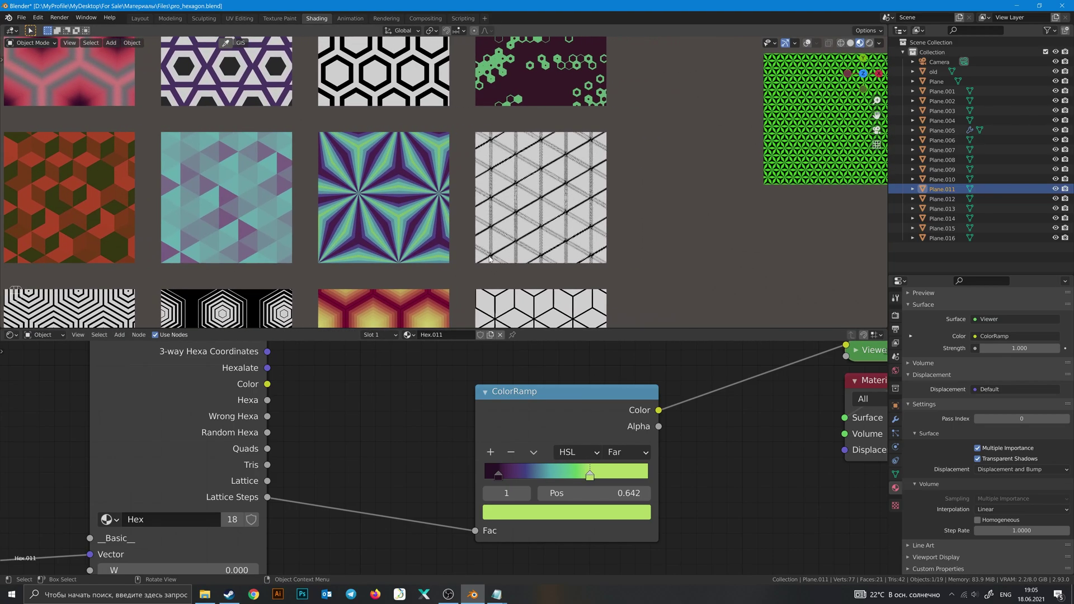
scroll(400, 218, "up", 5)
middle_click_drag(693, 262, 559, 243, "shift")
left_click(558, 243)
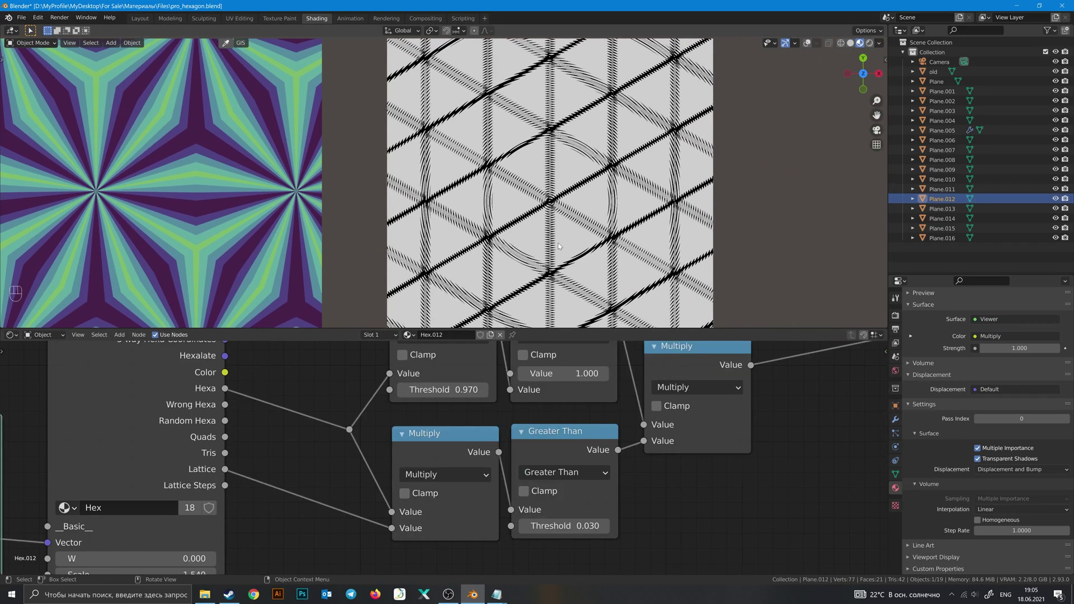
scroll(555, 250, "down", 5)
middle_click_drag(561, 409, 633, 430)
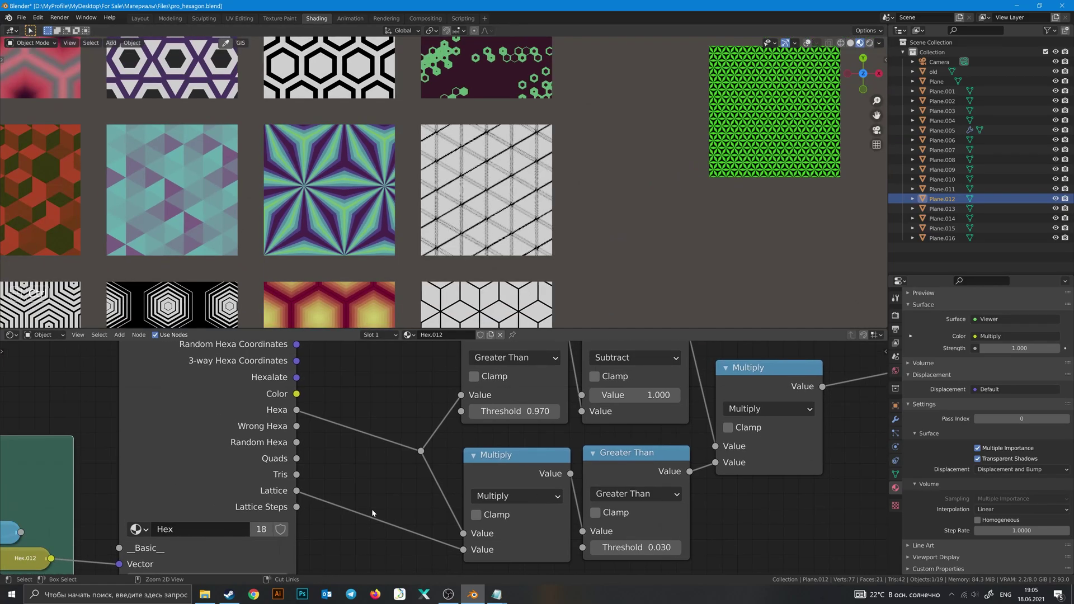
Step: Set the "0 to 1" value in the vector distortion frame to 1
right_click_drag(373, 523, 401, 478, "ctrl")
key("ctrl+z")
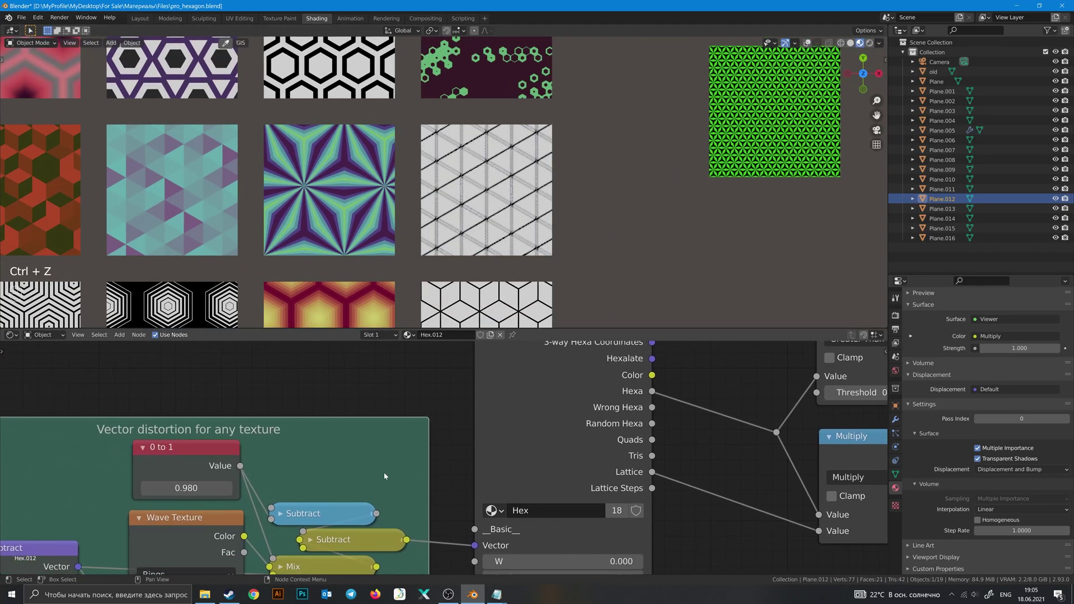
middle_click_drag(191, 513, 309, 426)
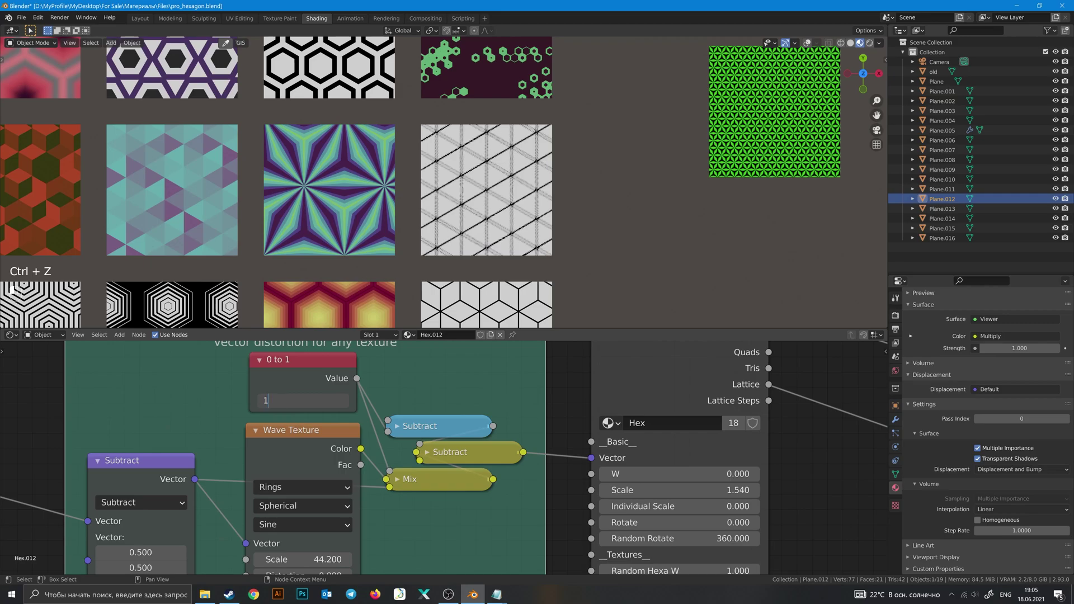
key("Return")
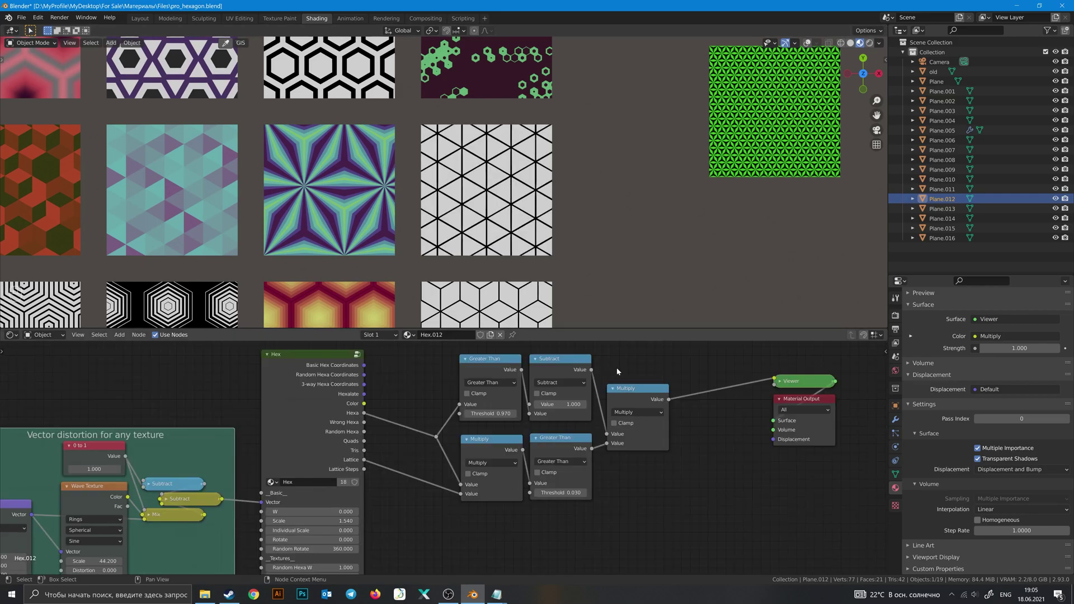
middle_click_drag(626, 369, 621, 410)
scroll(521, 227, "up", 3)
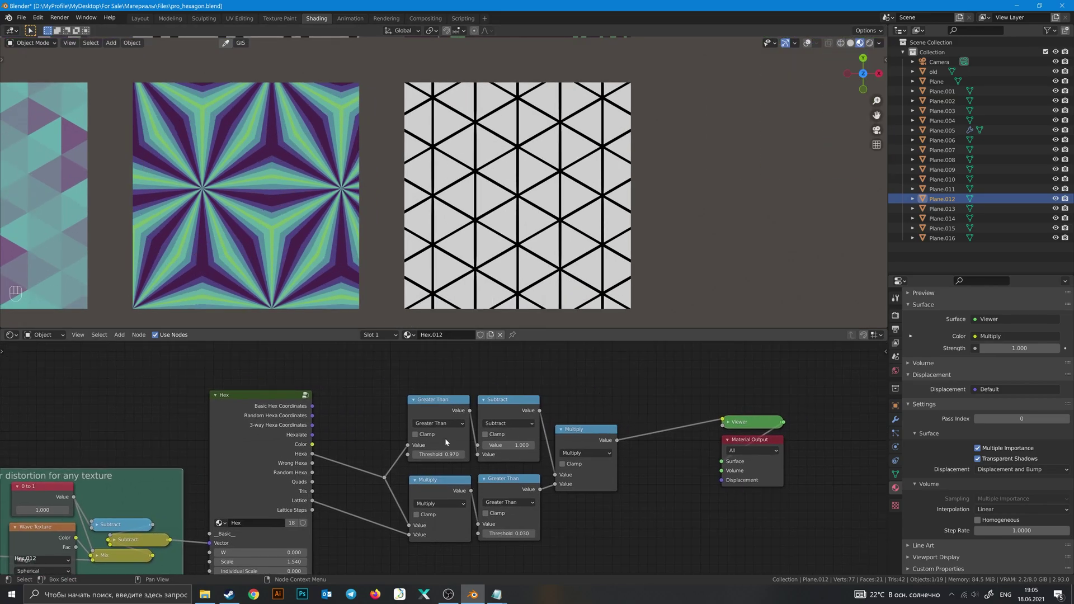
Step: Preview in turn the upper Greater Than and Subtract nodes, and the lower Multiply and Greater Than nodes
middle_click_drag(385, 476, 413, 445)
left_click_drag(417, 452, 404, 444)
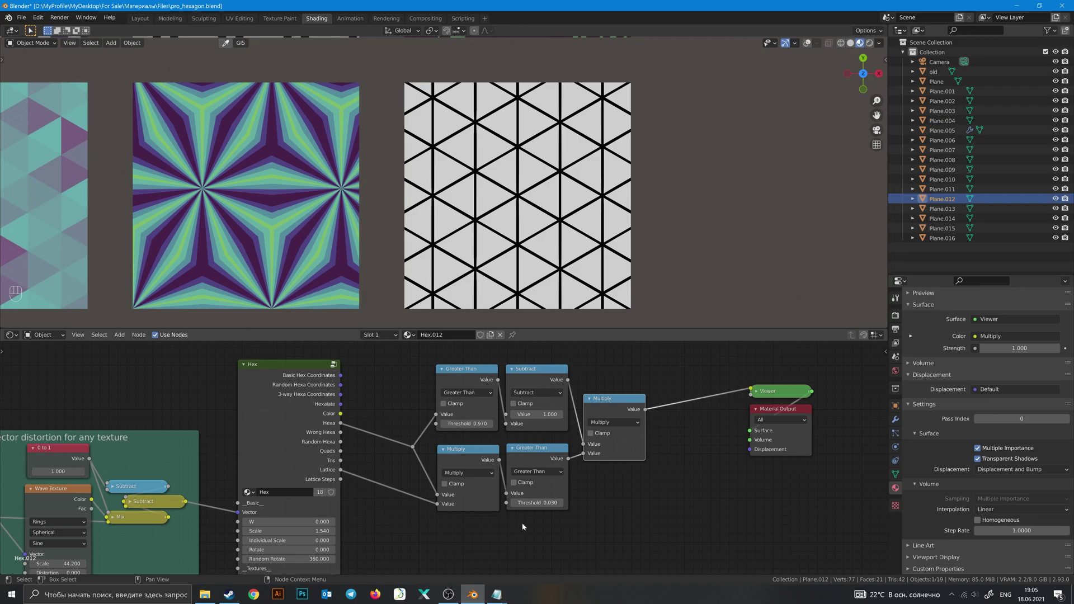
scroll(515, 264, "up", 2)
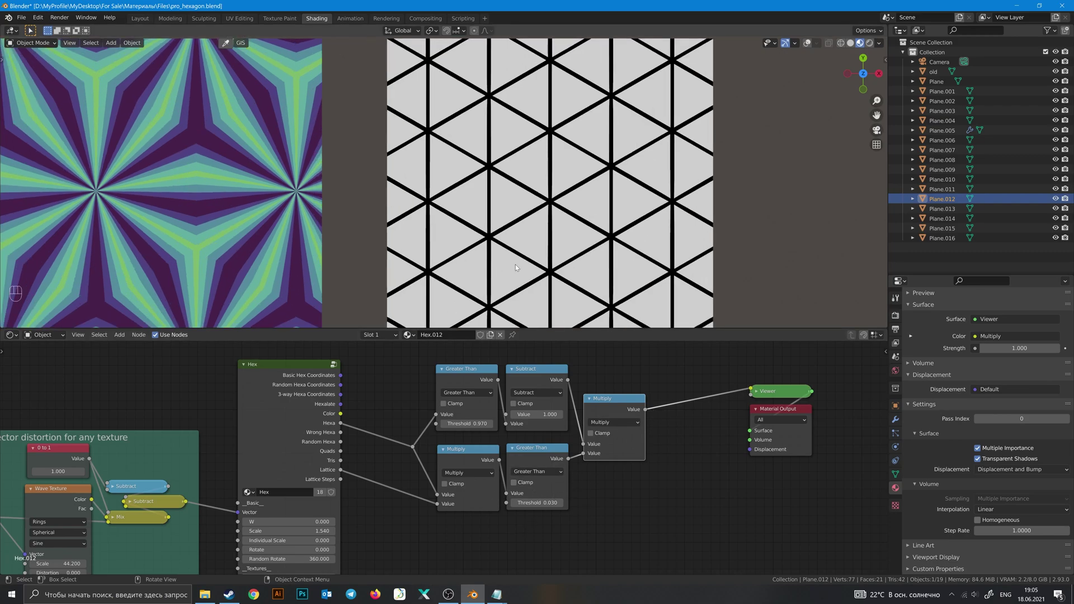
middle_click_drag(515, 264, 459, 274, "shift")
left_click(470, 373, "ctrl+shift")
scroll(497, 252, "up", 3)
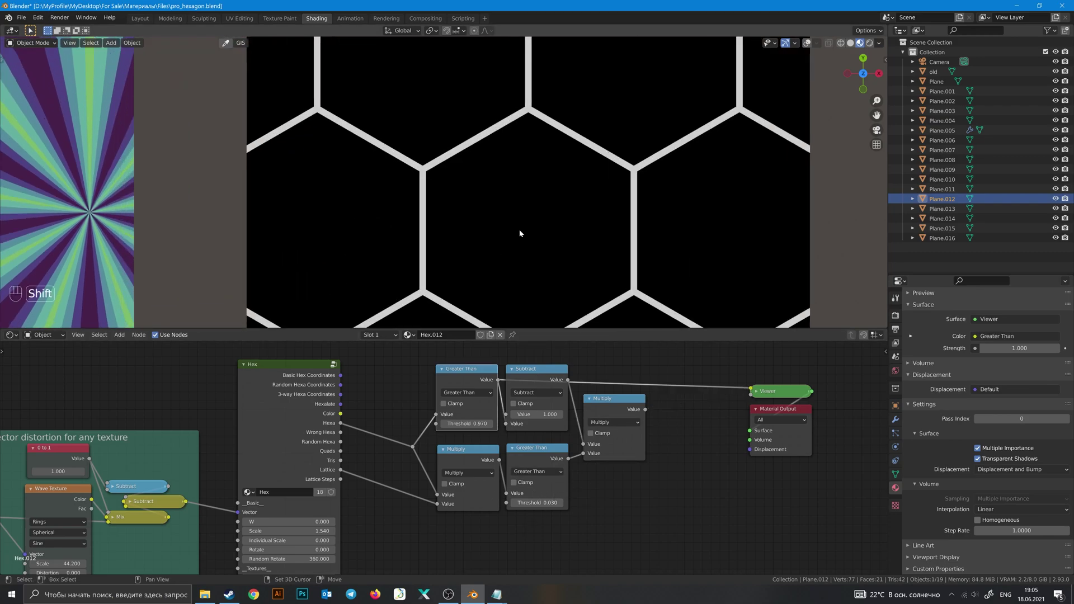
left_click(540, 403, "ctrl+shift")
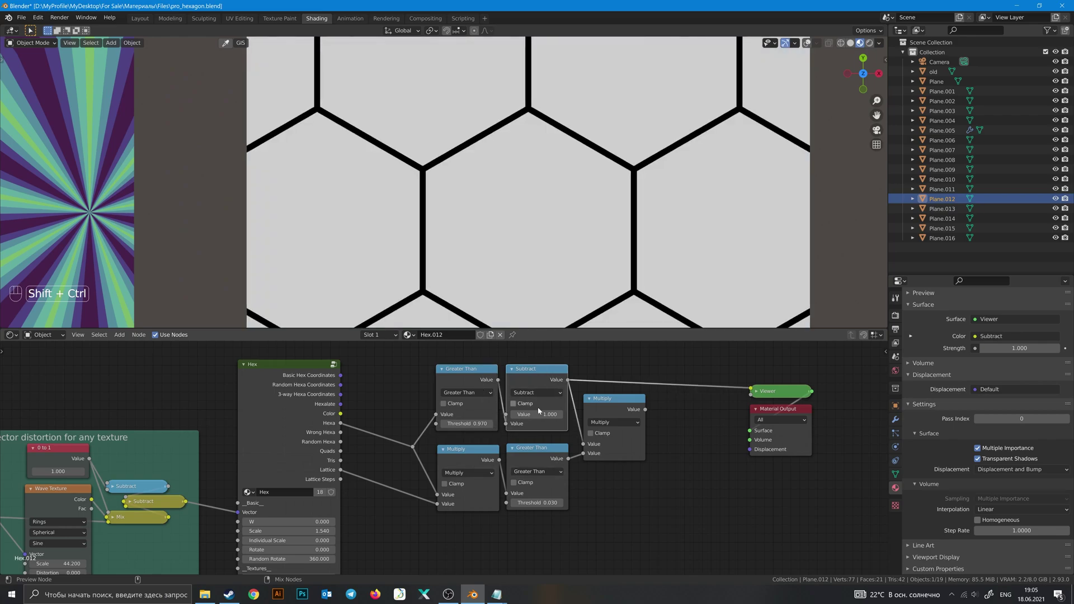
left_click(483, 463, "ctrl+shift")
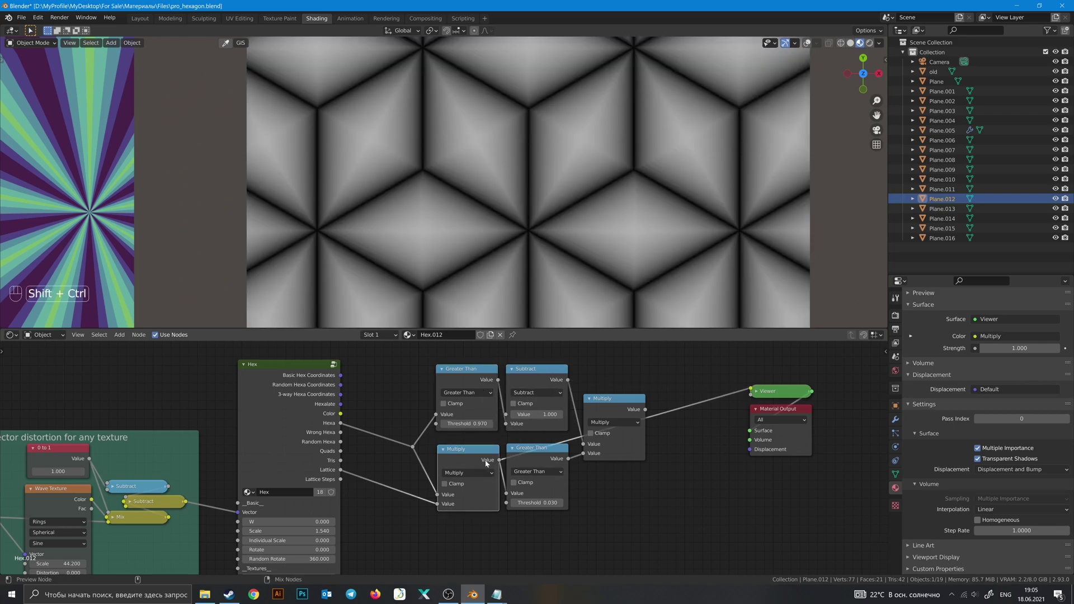
left_click(539, 455, "ctrl+shift")
Step: Compare the previewed pattern with the cube-line plane in the row below, and preview the final Multiply node again
middle_click_drag(549, 226, 574, 232, "shift")
scroll(529, 194, "down", 4)
scroll(580, 281, "down", 4)
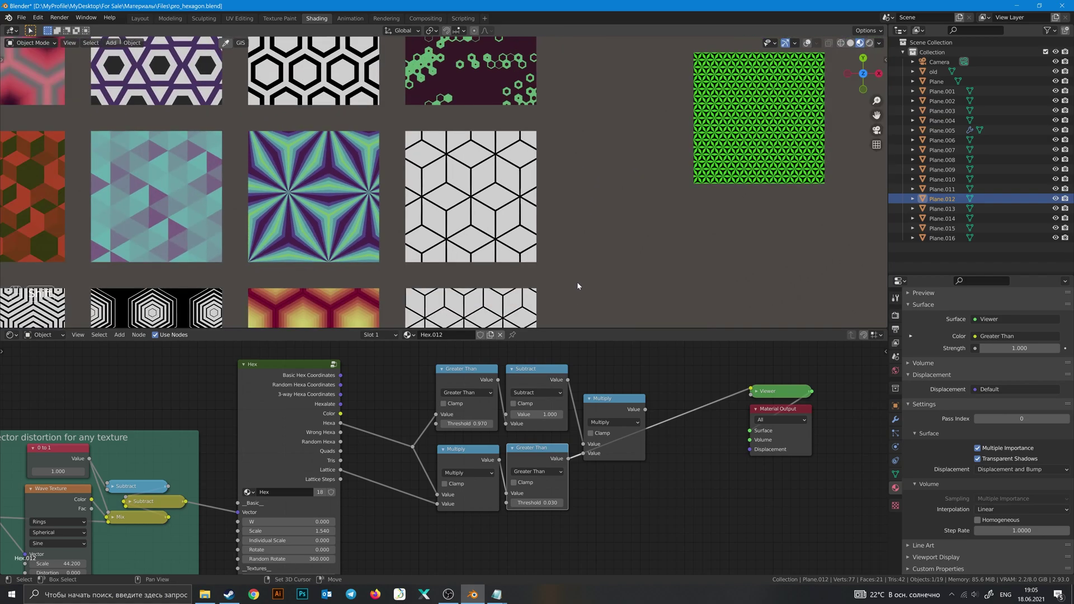
middle_click_drag(578, 285, 566, 230, "shift")
scroll(565, 230, "up", 3)
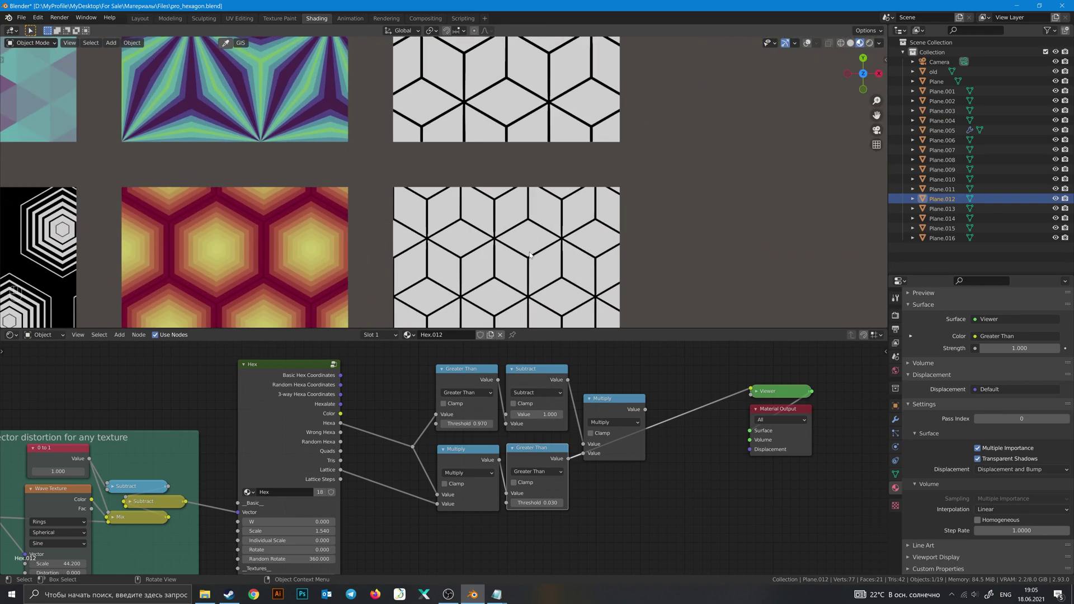
scroll(588, 248, "up", 1)
middle_click_drag(580, 128, 585, 292, "shift")
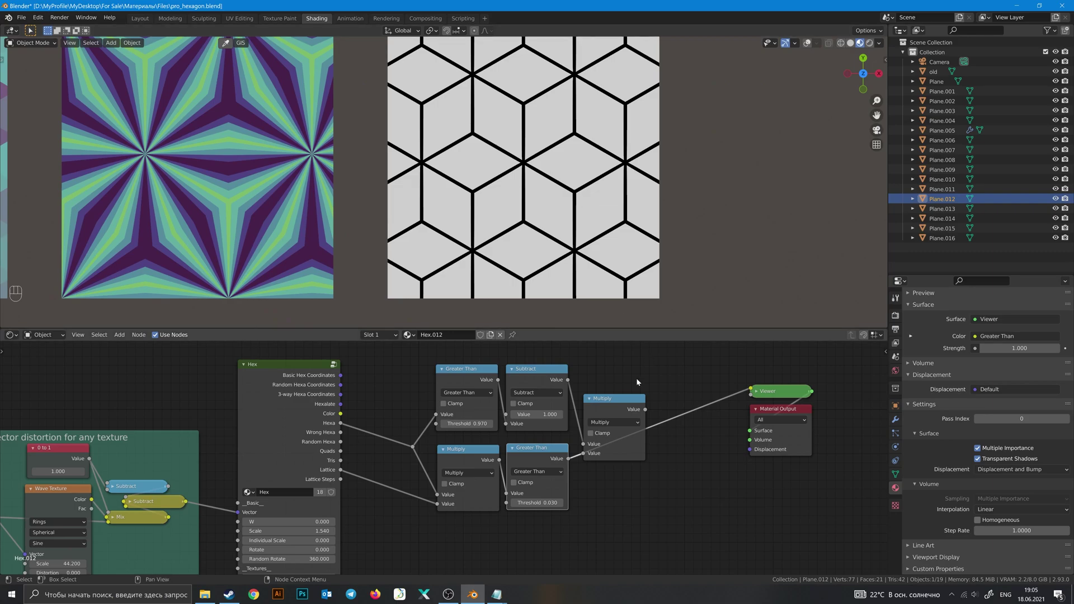
left_click(631, 401, "ctrl+shift")
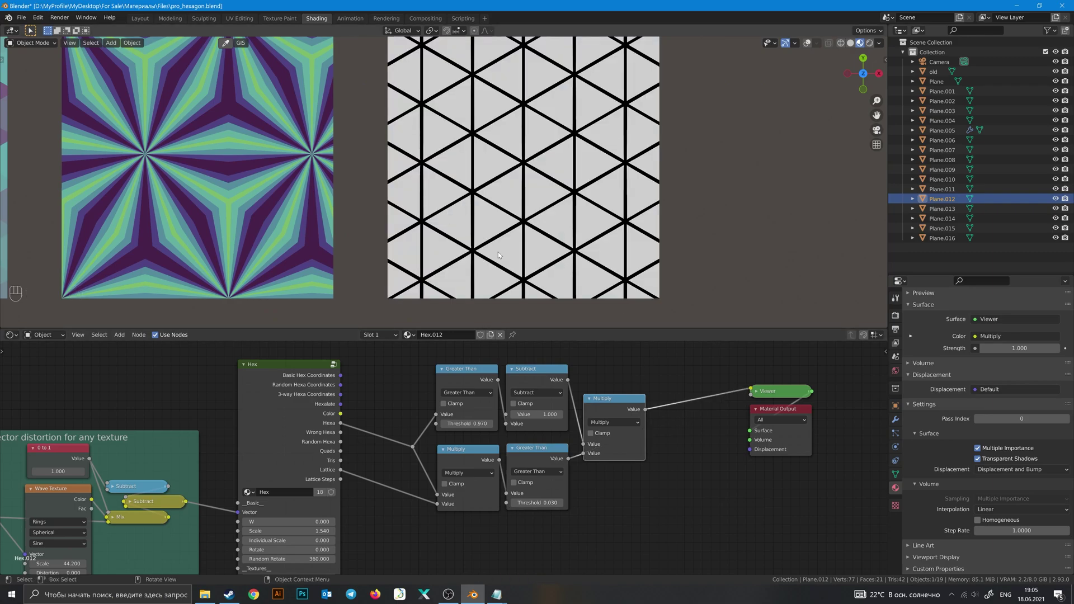
Step: Select the black-and-white cube-line plane in the last row and examine its Multiply and Greater Than nodes
scroll(519, 240, "down", 5)
middle_click_drag(520, 240, 527, 172, "shift")
left_click(518, 239)
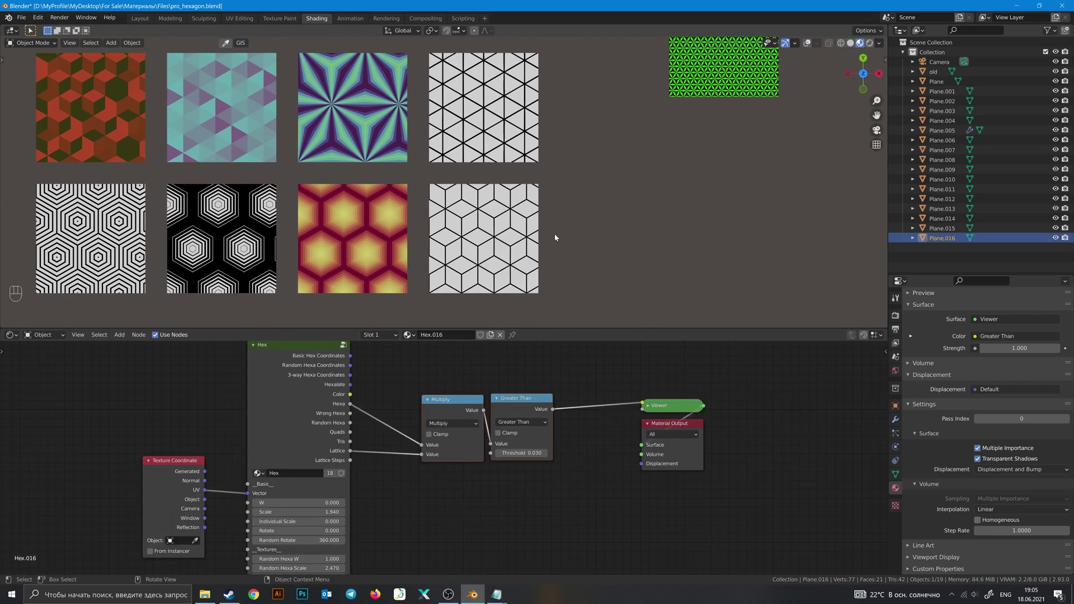
scroll(418, 229, "up", 2)
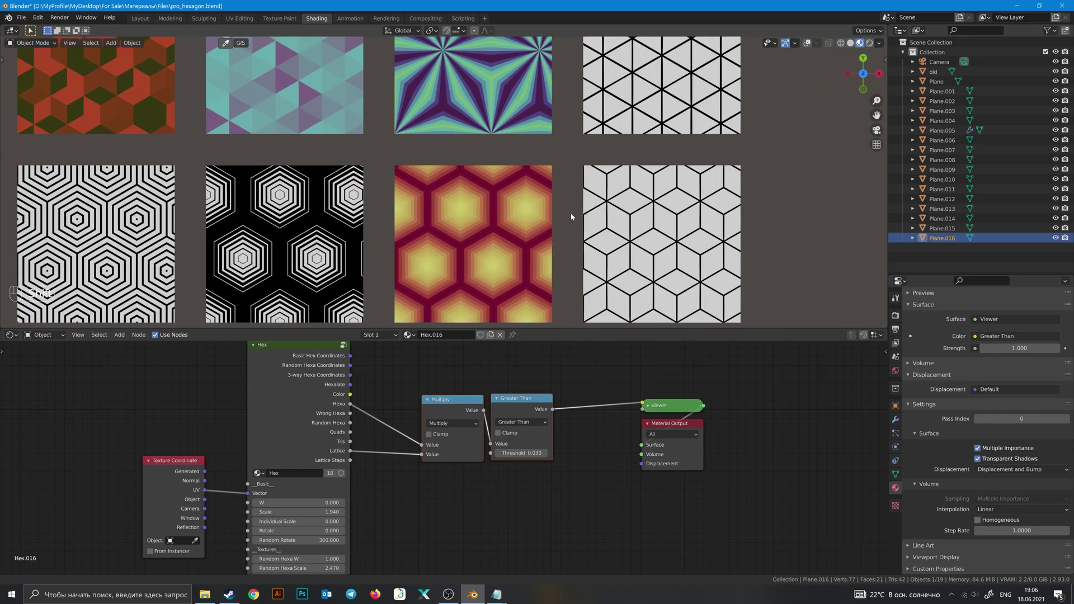
Step: Select the yellow-and-red concentric hexagon plane in the last row and examine its Map Range, Floor and ColorRamp nodes
middle_click_drag(571, 214, 565, 183, "shift")
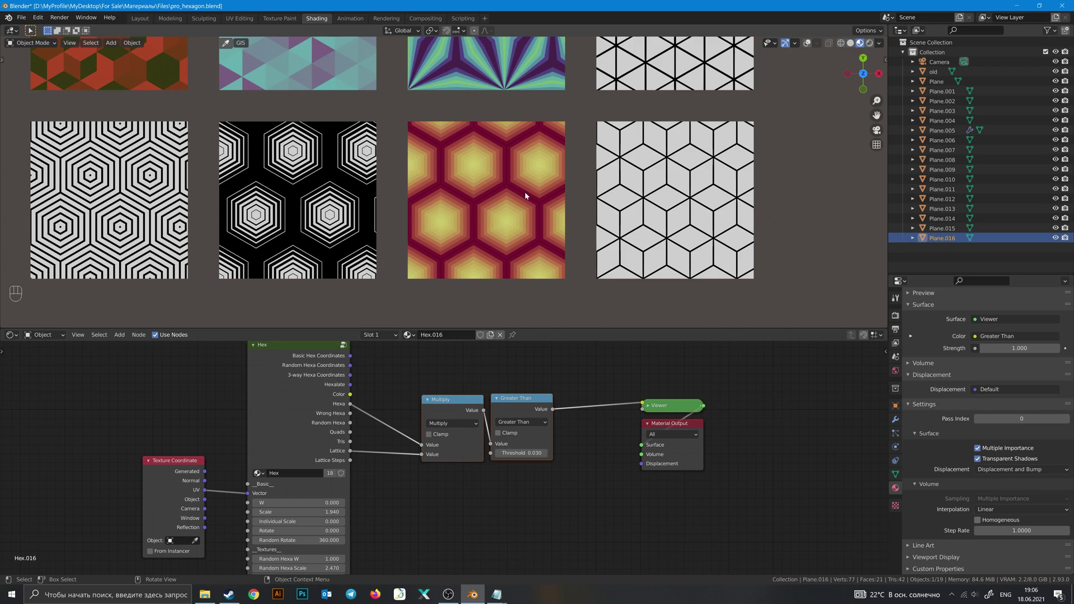
scroll(576, 208, "up", 2)
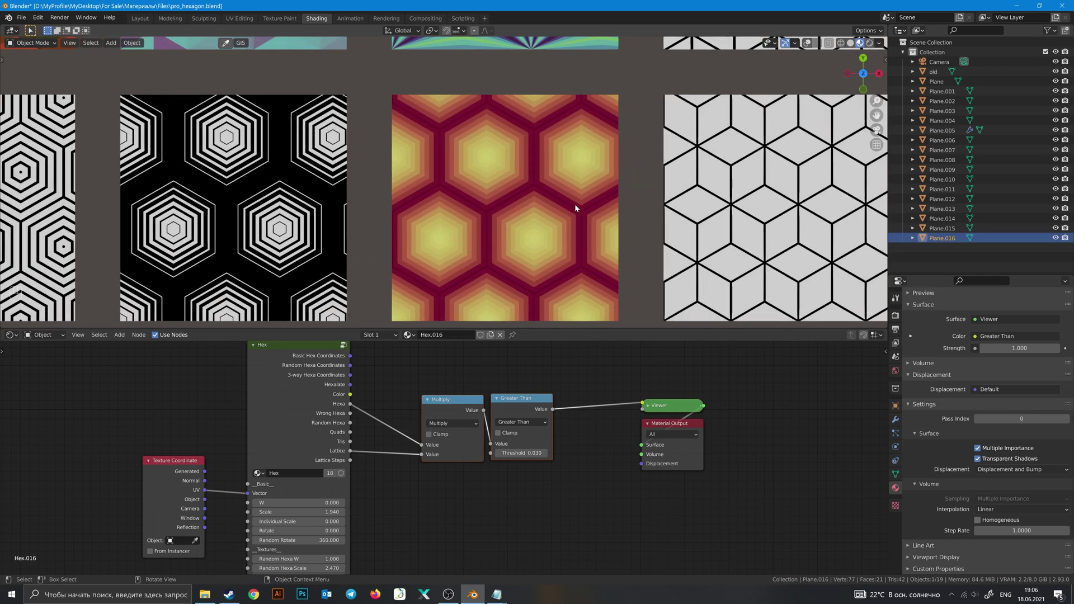
left_click(554, 249)
middle_click_drag(514, 392, 630, 387)
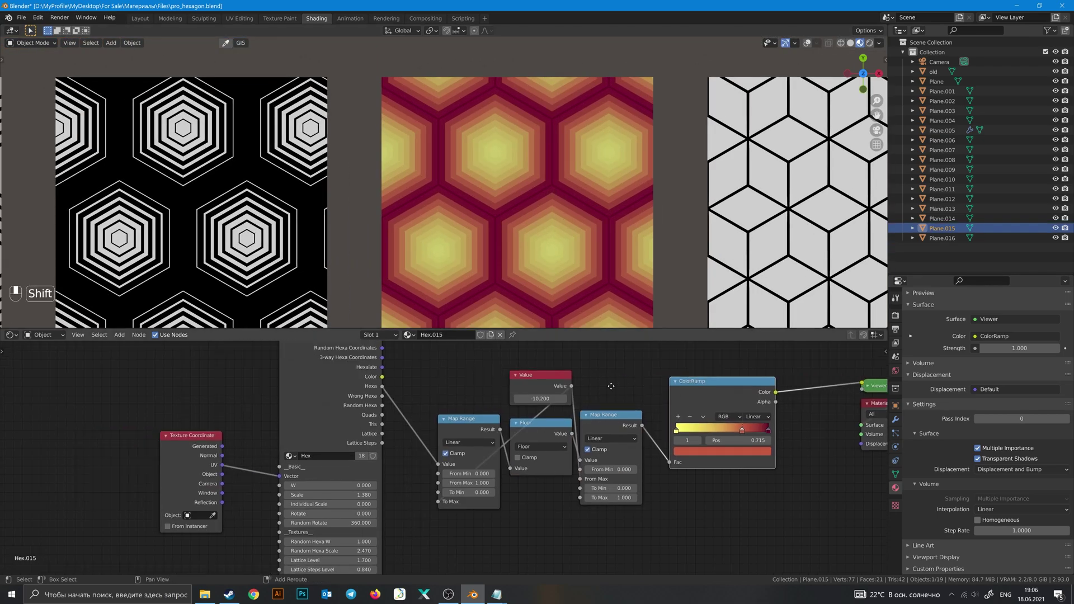
scroll(380, 234, "down", 4)
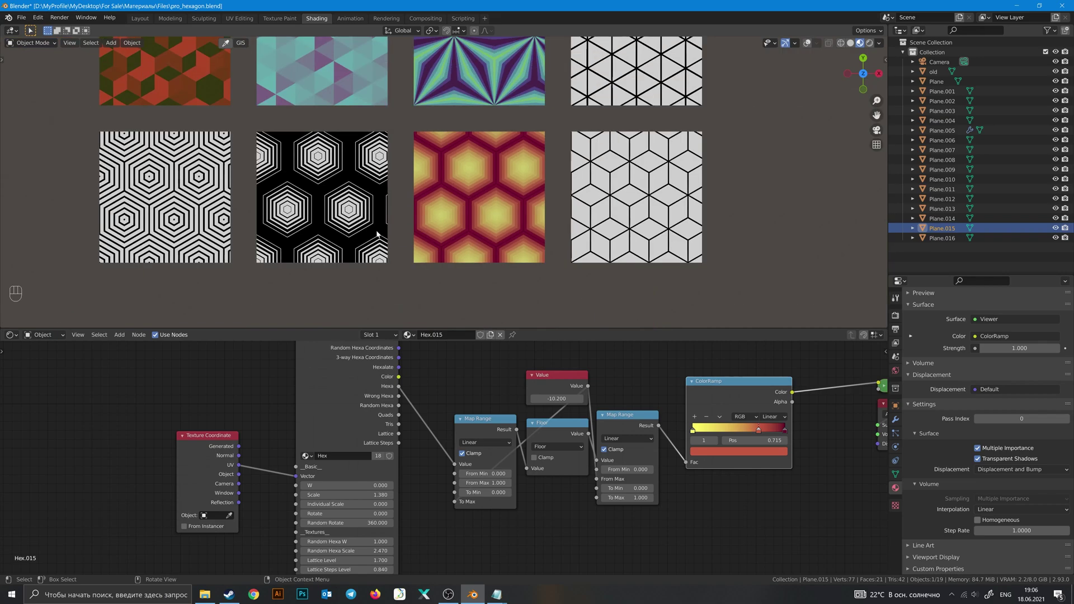
Step: Highlight the four planes of the last row, and the twelve planes in the rows above, to compare the two groups
left_click_drag(585, 282, 169, 186)
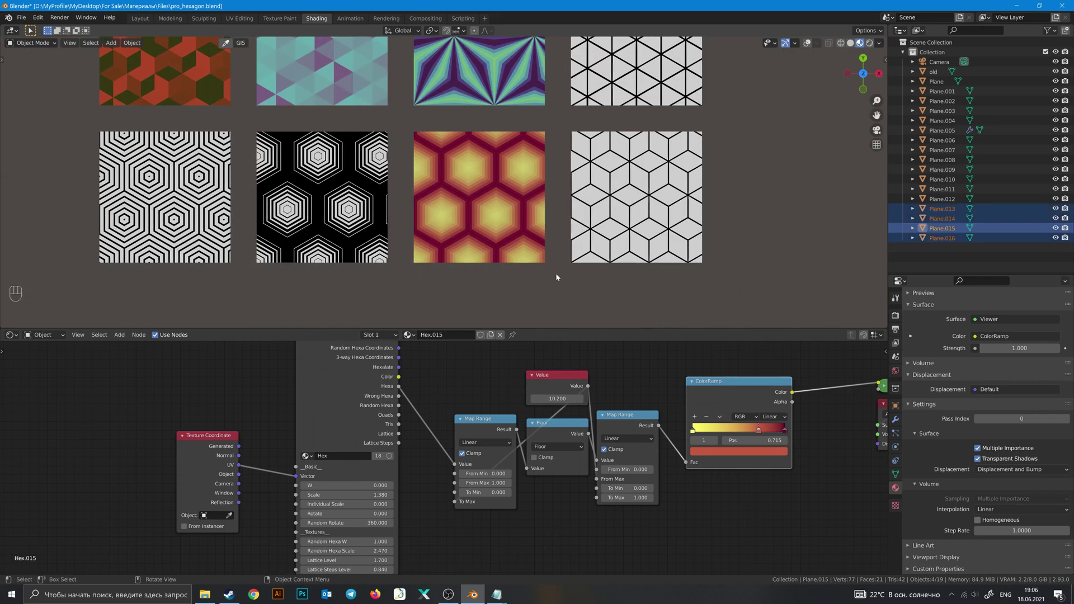
left_click_drag(593, 294, 170, 188)
scroll(486, 171, "down", 4)
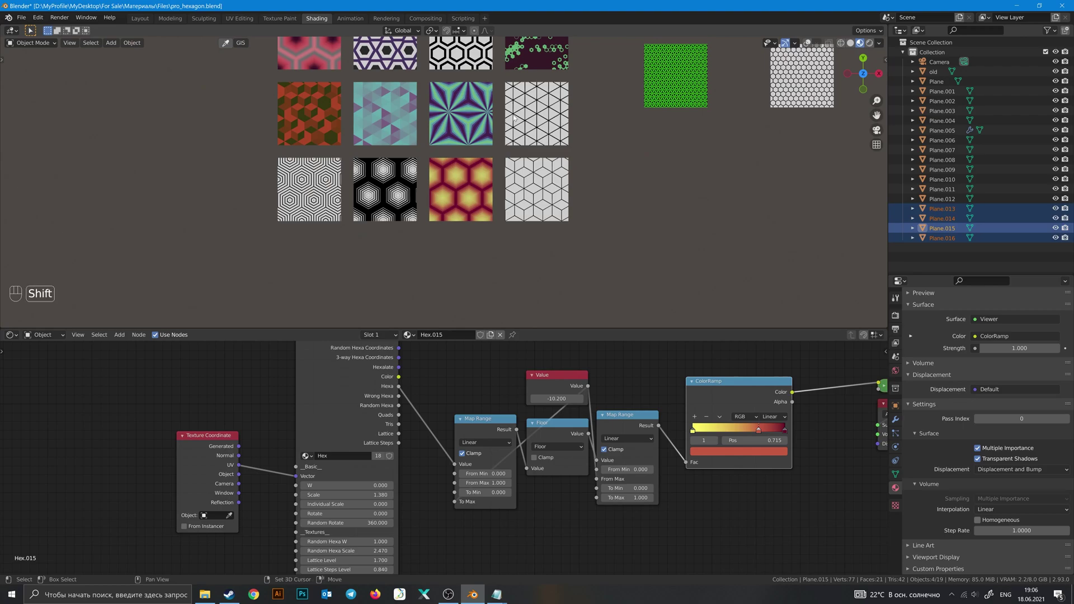
middle_click_drag(518, 117, 526, 220, "shift")
scroll(526, 220, "up", 1)
scroll(526, 220, "up", 2)
middle_click_drag(558, 165, 564, 247, "shift")
scroll(563, 247, "down", 2)
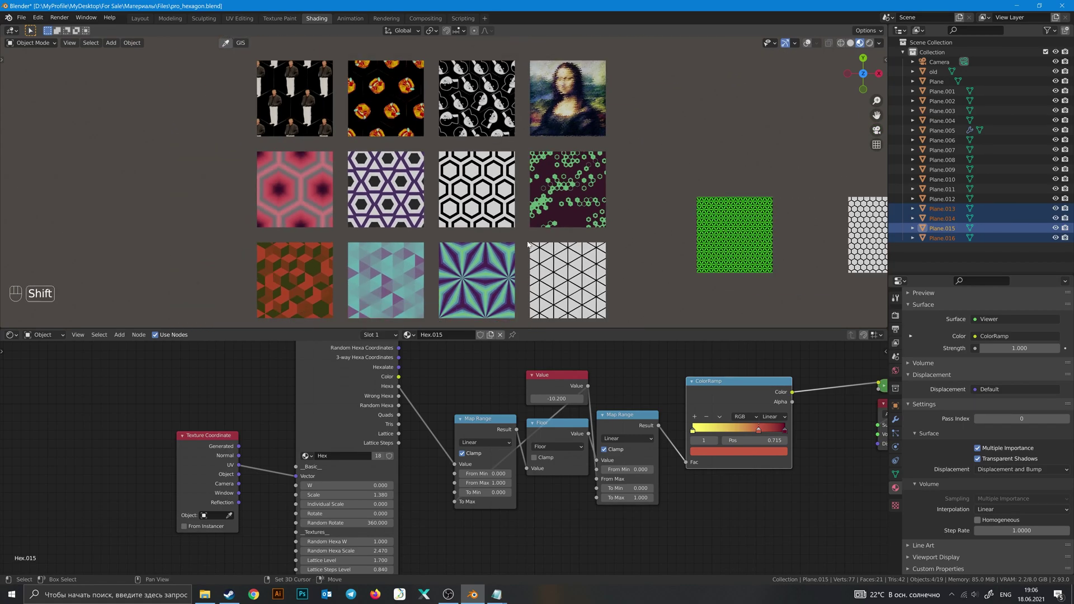
middle_click_drag(360, 126, 369, 84, "shift")
left_click_drag(271, 92, 640, 249)
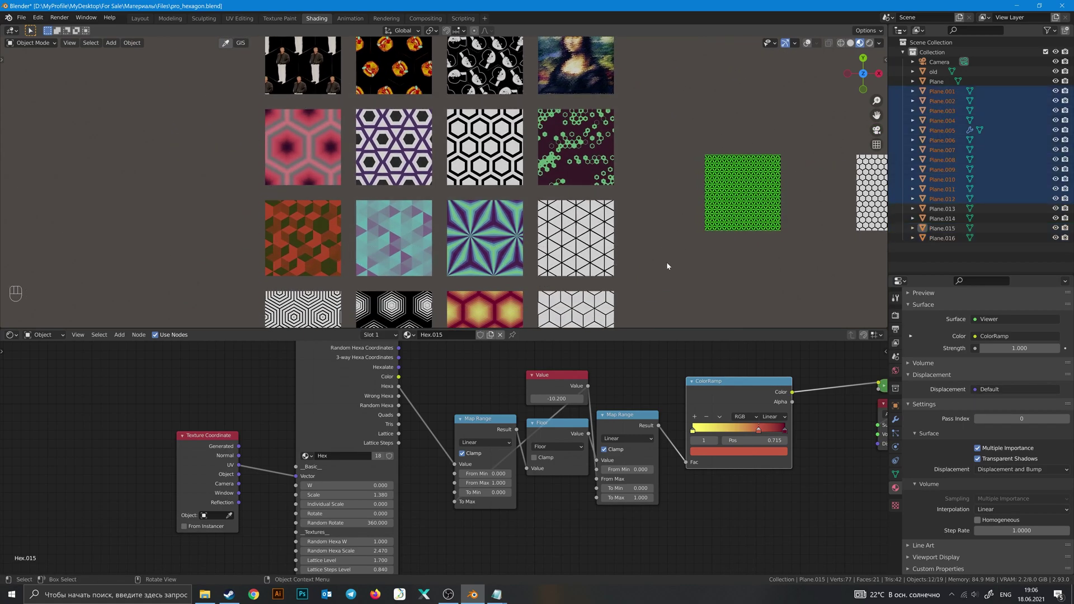
middle_click_drag(664, 281, 669, 262, "shift")
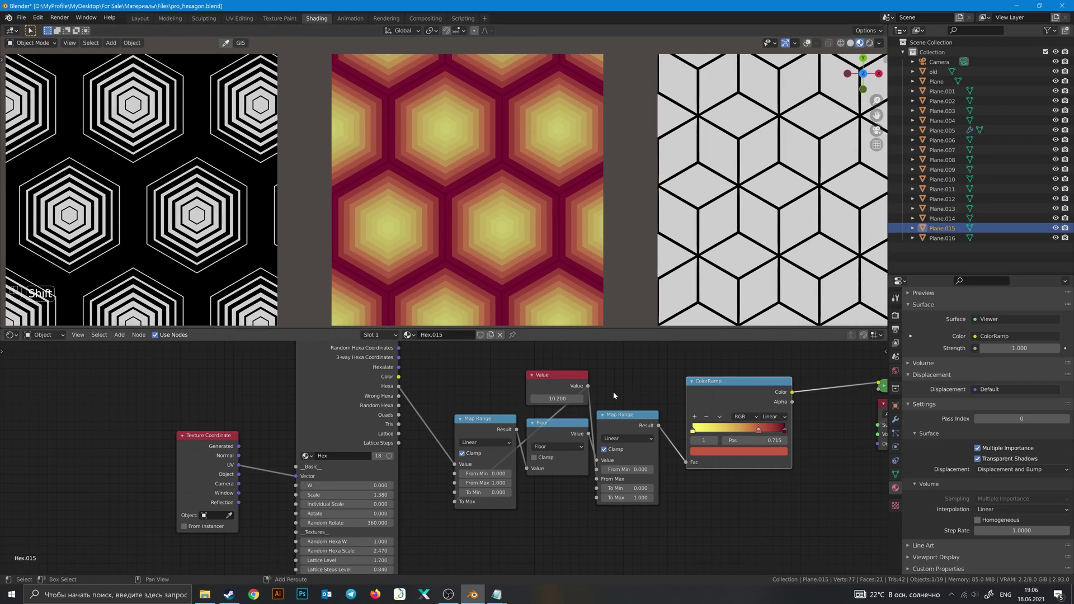
Step: Set the Value node in the yellow-and-red hexagon material to 9.17
middle_click_drag(614, 391, 583, 362, "shift")
left_click_drag(526, 370, 725, 370, "shift")
left_click_drag(607, 370, 525, 383, "shift")
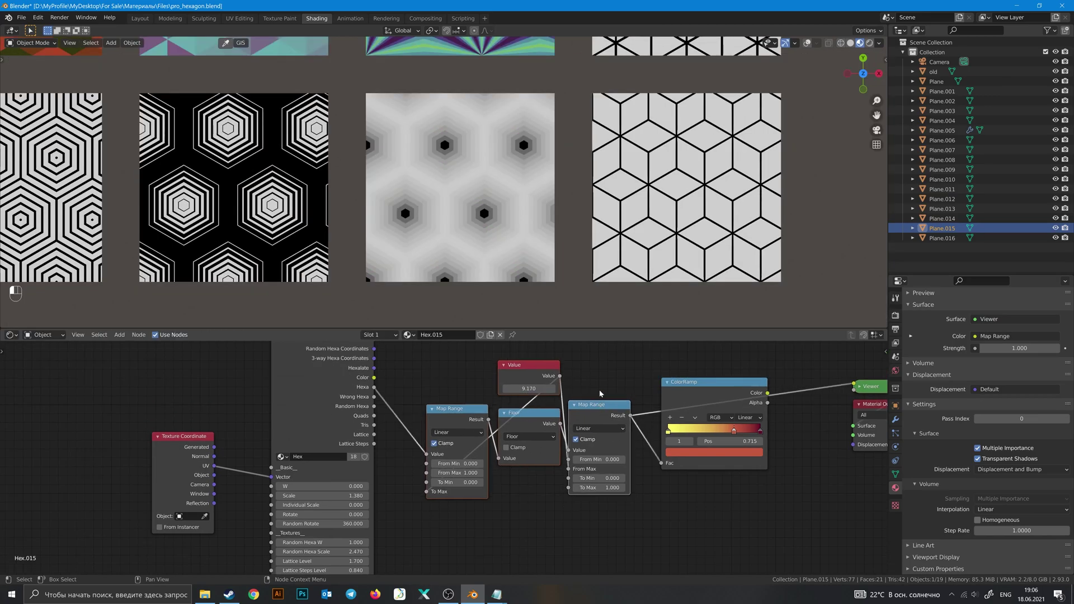
Step: Examine the previewed Map Range steps up close and switch the preview back to the ColorRamp
scroll(554, 202, "up", 5)
middle_click_drag(554, 201, 519, 227, "shift")
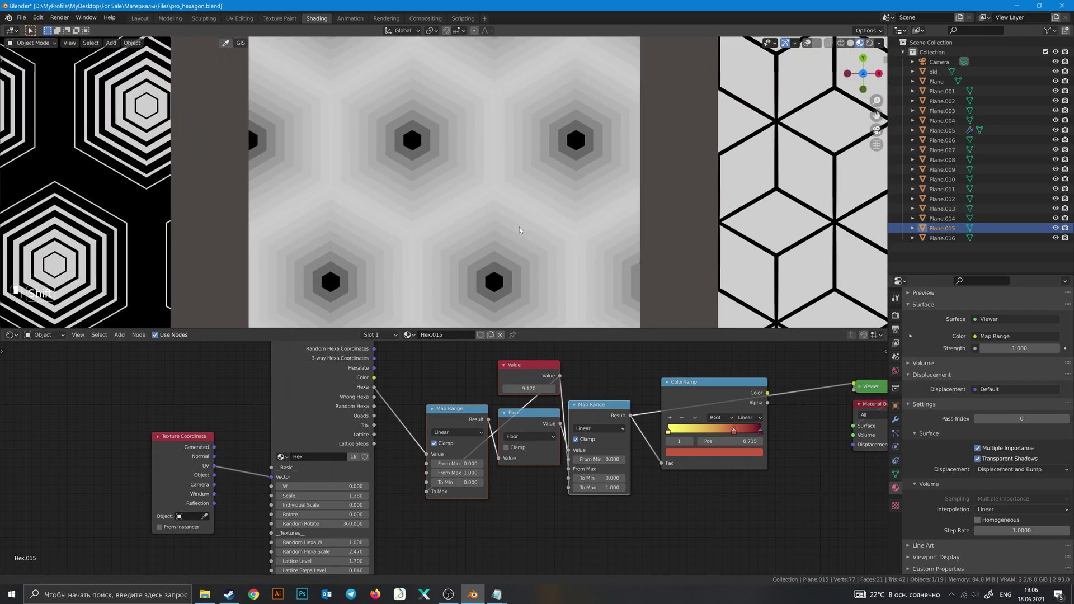
scroll(519, 227, "up", 1)
left_click(730, 384, "ctrl+shift")
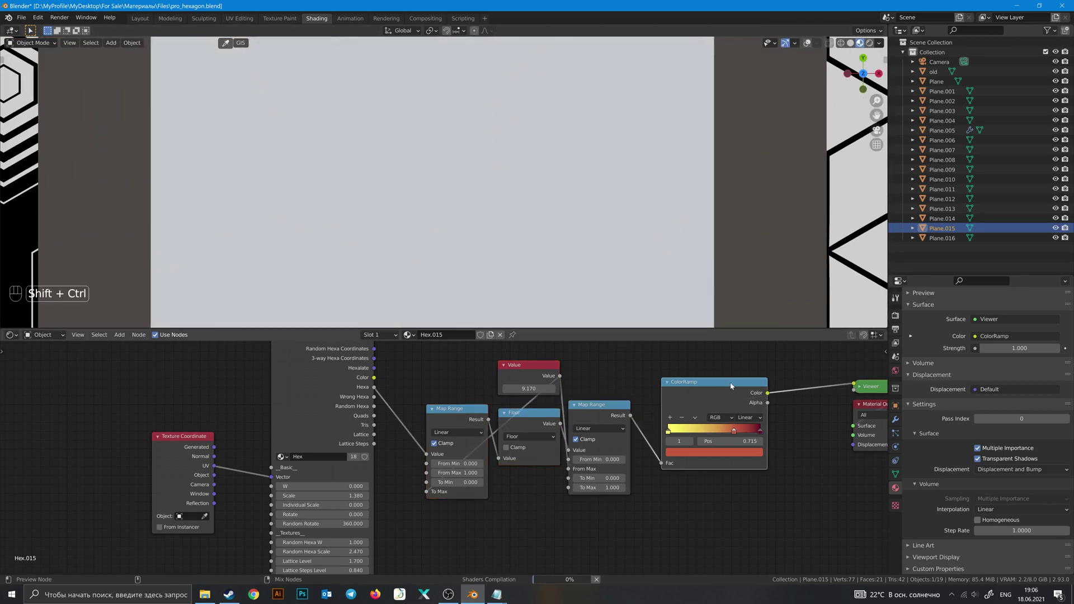
Step: Select the black plane with white concentric hexagons and move the reroute point on its Hexa link lower
scroll(278, 196, "down", 3)
middle_click_drag(379, 177, 678, 140, "shift")
left_click(380, 165)
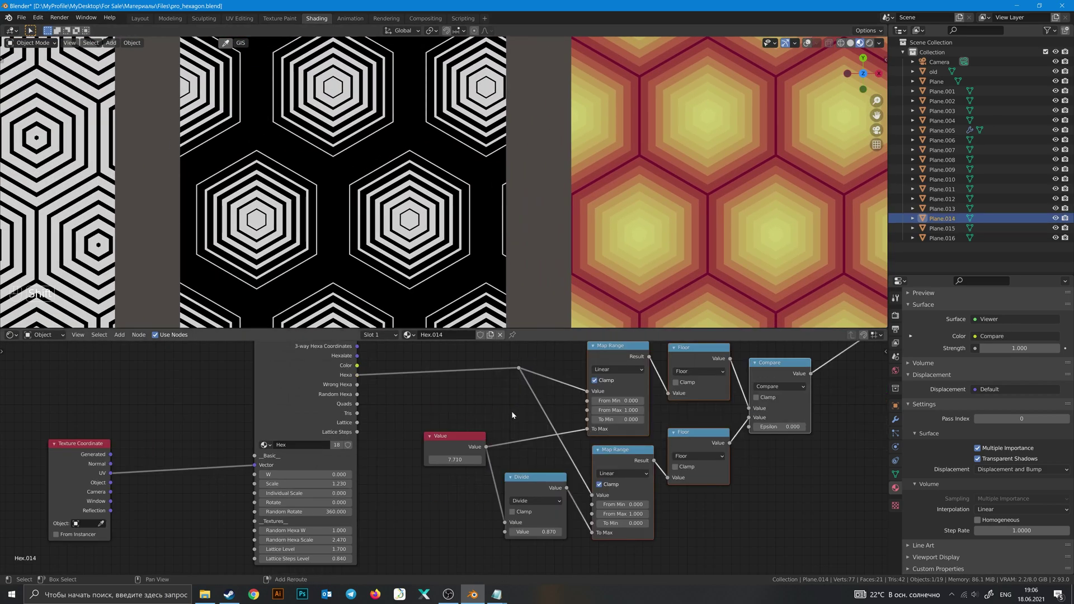
middle_click_drag(513, 413, 371, 420)
scroll(407, 210, "down", 2)
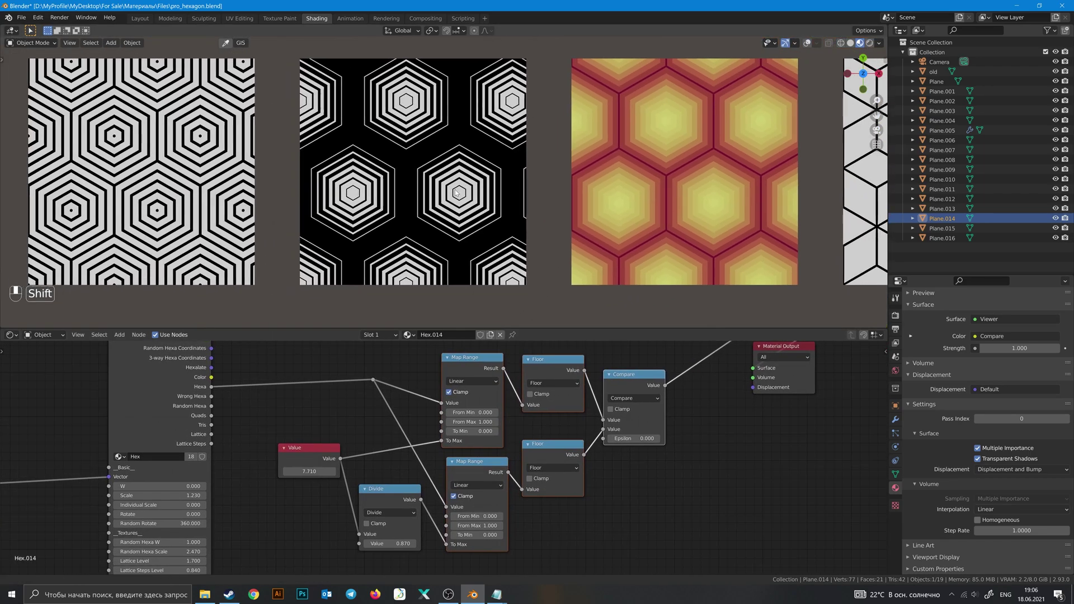
middle_click_drag(392, 403, 367, 399)
key("g")
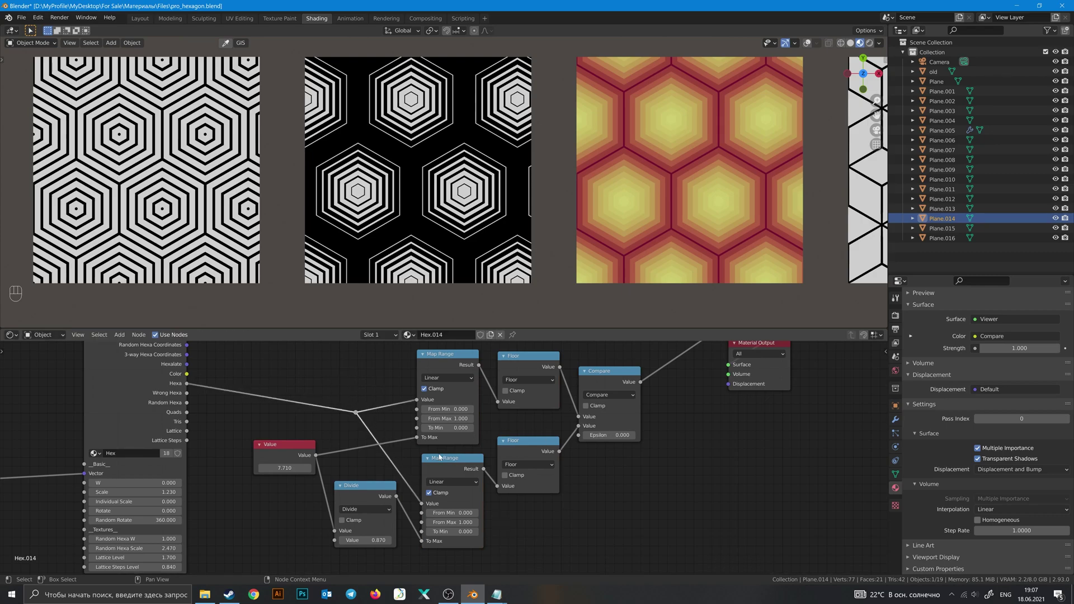
Step: Set the Value node to 7.92 and the Divide node's value to 0.89 in the black plane's material
middle_click_drag(389, 426, 414, 409, "shift")
mouse_move(297, 452)
left_mouse_down("shift")
mouse_move(338, 452)
mouse_move(277, 452)
mouse_move(391, 452)
mouse_move(301, 453)
left_mouse_up("shift")
mouse_move(396, 525)
left_mouse_down("shift")
mouse_move(341, 525)
mouse_move(426, 525)
mouse_move(399, 524)
left_mouse_up("shift")
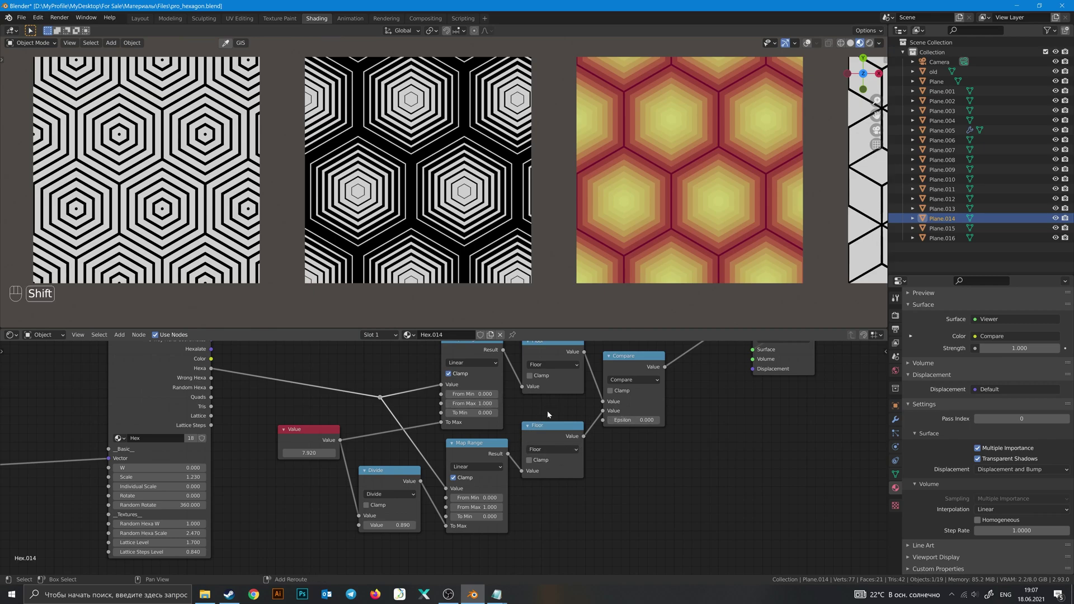
middle_click_drag(548, 415, 588, 443, "shift")
Step: Select the striped concentric hexagon plane at the start of the last row and set its Map Range To Max to 15.49
left_click(235, 236)
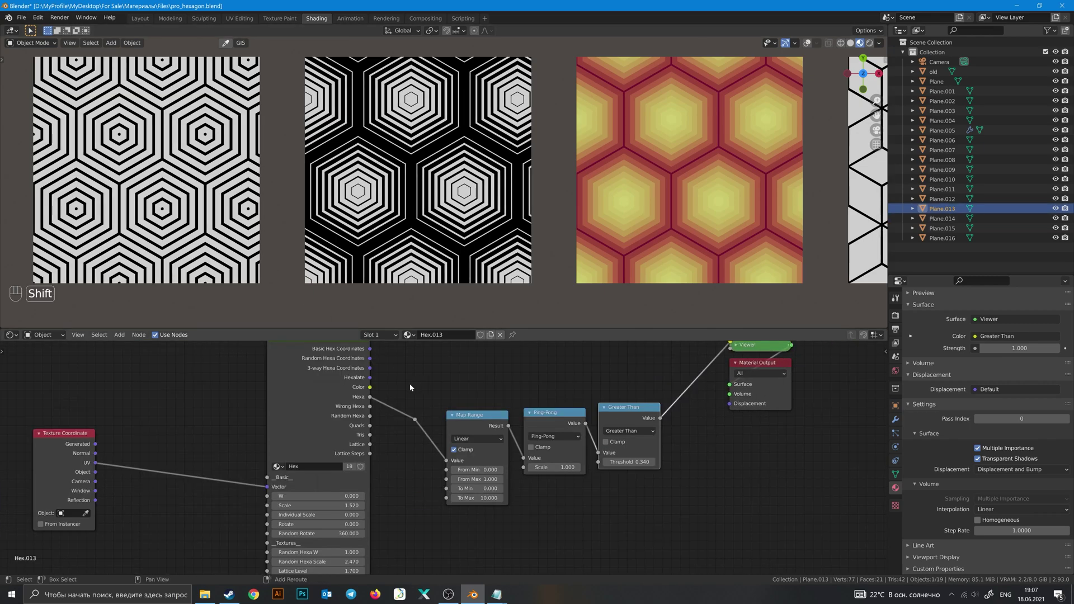
middle_click_drag(410, 387, 500, 365, "shift")
middle_click_drag(180, 204, 450, 211, "shift")
scroll(450, 211, "up", 4)
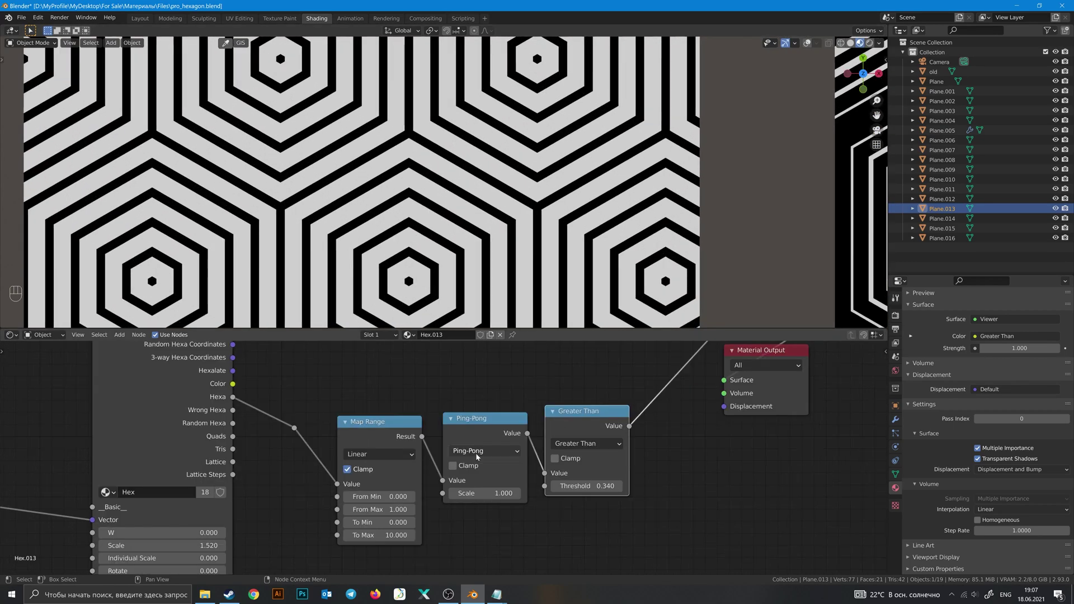
middle_click_drag(436, 400, 454, 370)
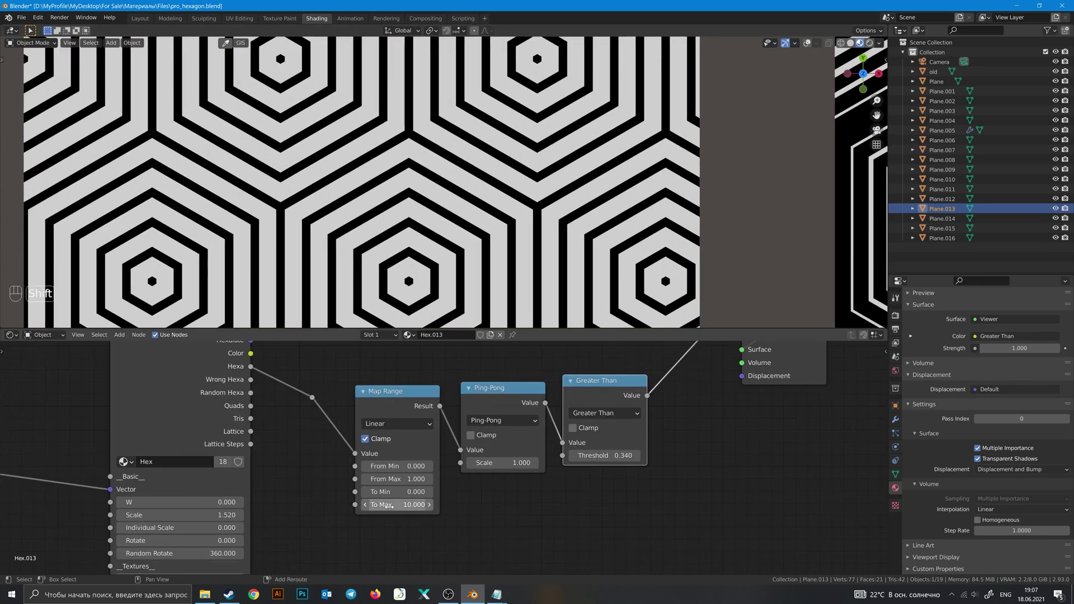
left_click_drag(390, 506, 430, 506, "shift")
scroll(445, 184, "down", 4)
middle_click_drag(448, 212, 430, 202, "shift")
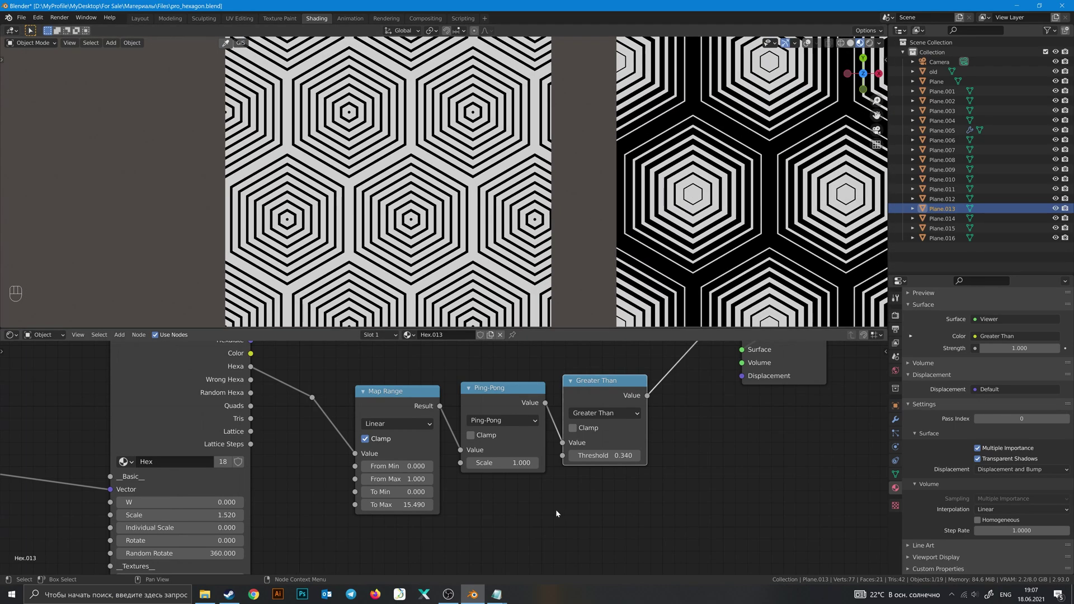
Step: Set the Ping-Pong node's scale to 2.57 and adjust the Greater Than node's threshold
left_click_drag(498, 466, 537, 464, "shift")
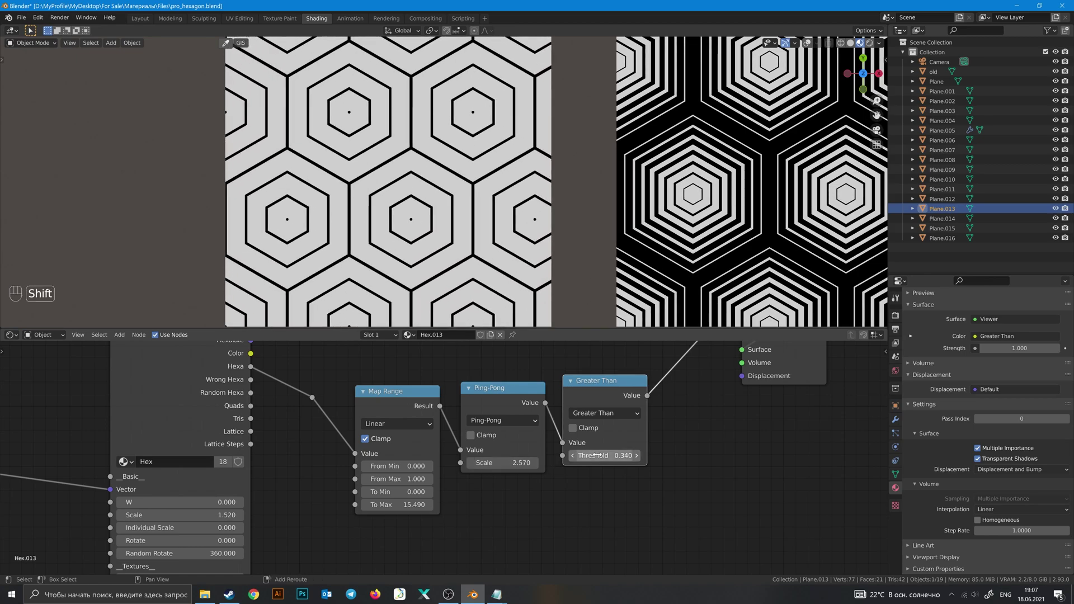
mouse_move(605, 456)
left_mouse_down("shift")
mouse_move(582, 456)
mouse_move(616, 455)
left_mouse_up("shift")
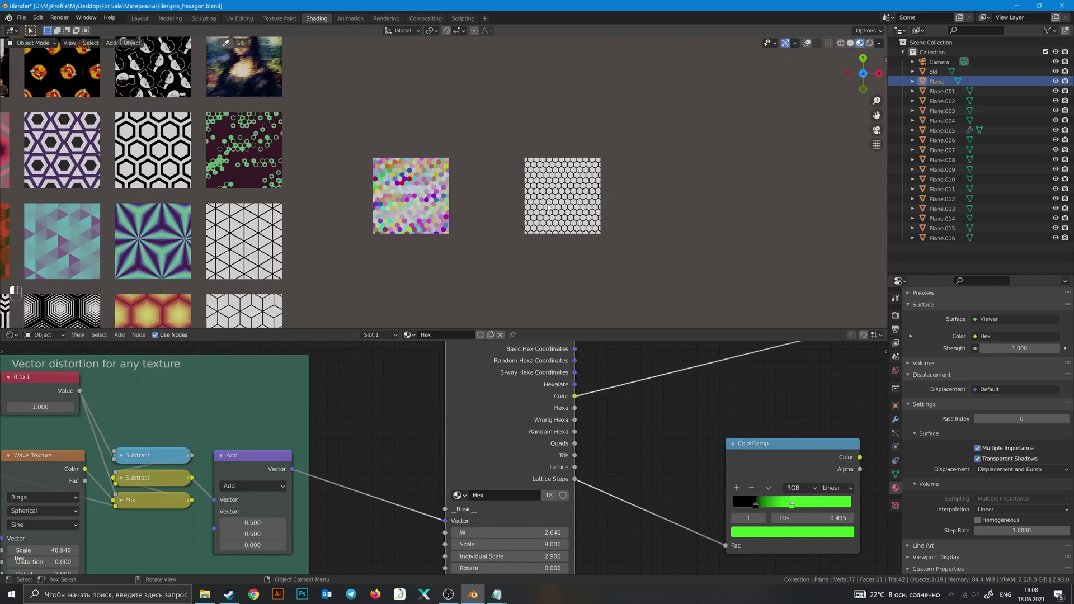
Step: Select the separate white hexagon grid plane and move its node group lower, closer to the other nodes
left_click(549, 208)
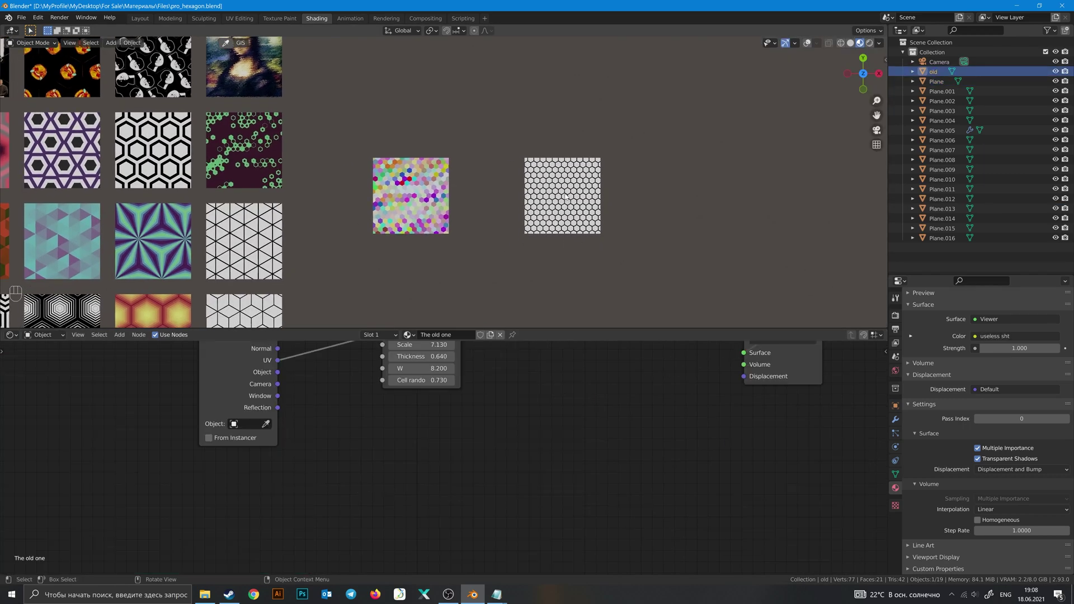
middle_click_drag(548, 273, 562, 63, "shift")
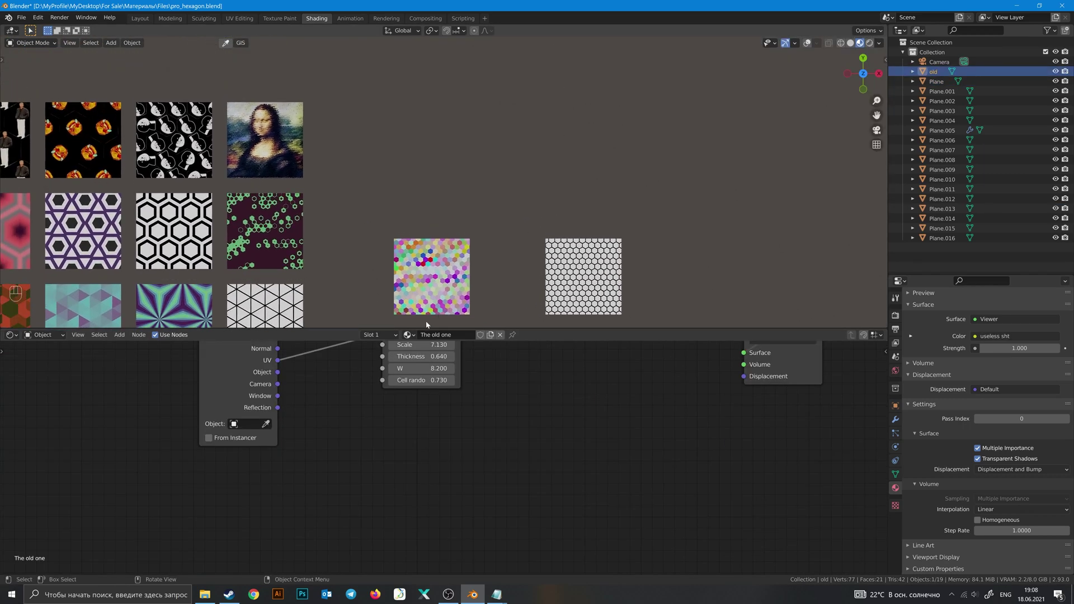
middle_click_drag(559, 381, 595, 509)
left_click_drag(446, 376, 458, 442)
scroll(589, 286, "up", 4)
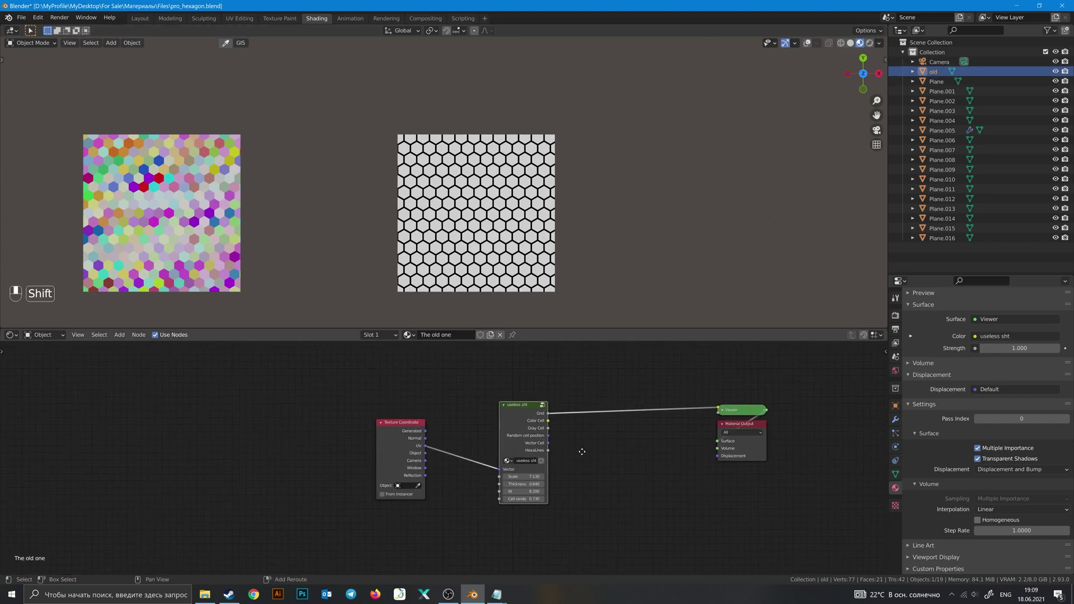
Step: Preview each output of the old hexagon node group in turn, return to Grid, and shift the group slightly
left_click(512, 423, "ctrl+shift")
left_click(512, 423, "ctrl+shift")
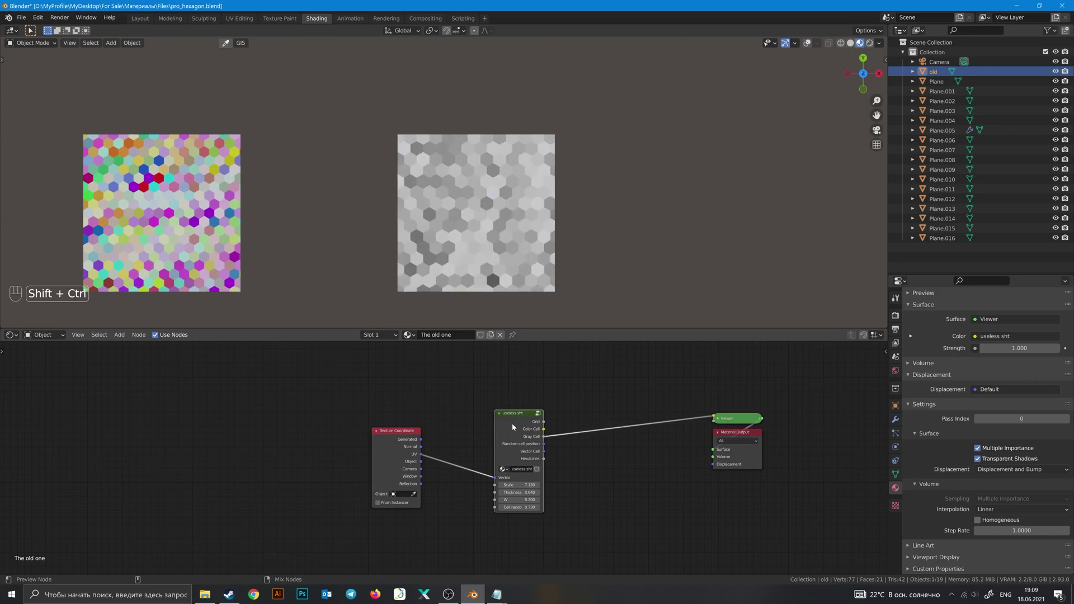
left_click(513, 423, "ctrl+shift")
left_click(512, 423, "ctrl+shift")
left_click(512, 423, "ctrl+shift")
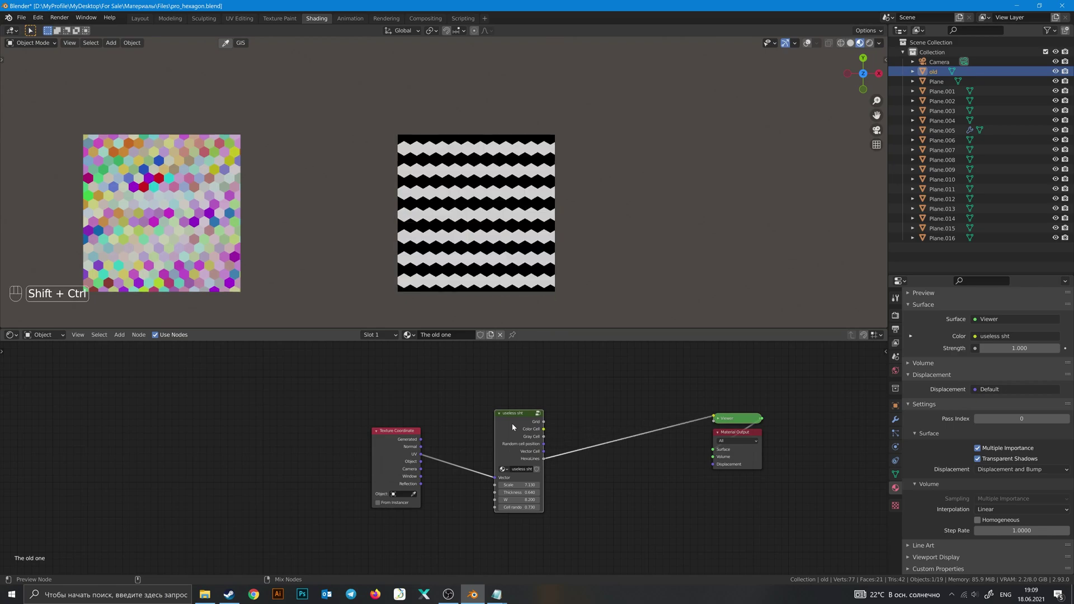
left_click(512, 423, "ctrl+shift")
left_click_drag(509, 433, 521, 427)
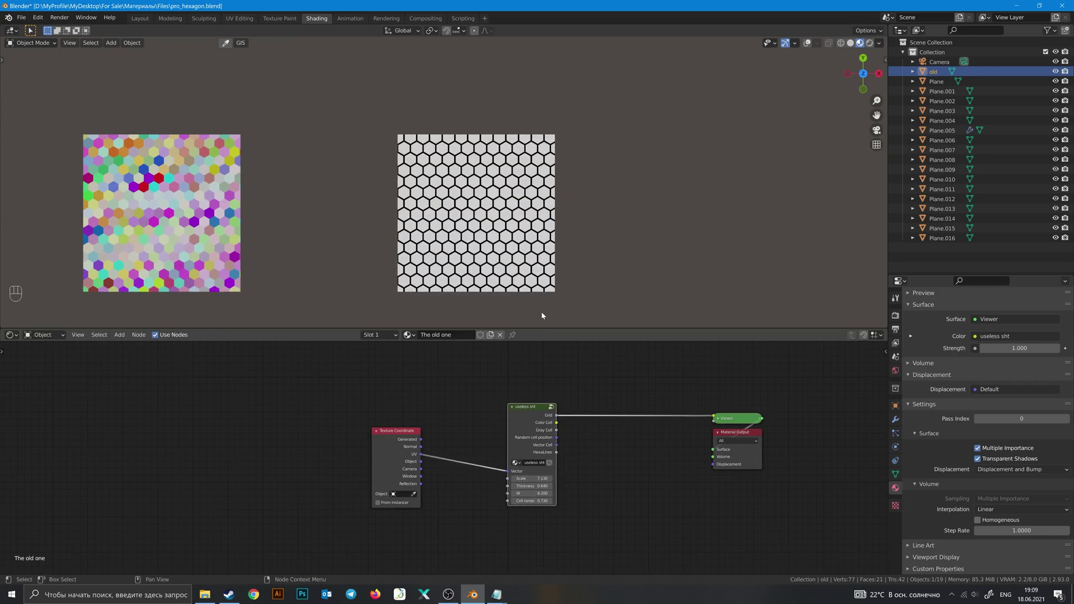
Step: Examine the white hexagon grid up close, and set the old node group's Scale to 7.5
scroll(542, 314, "up", 7)
middle_click_drag(576, 256, 490, 233, "shift")
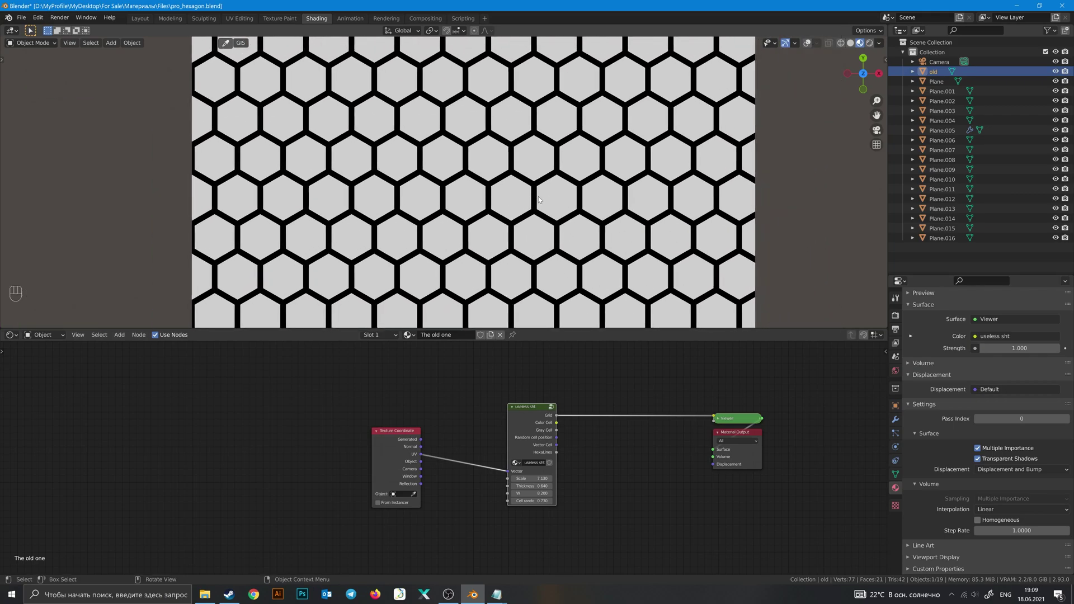
middle_click_drag(537, 430, 477, 427, "shift")
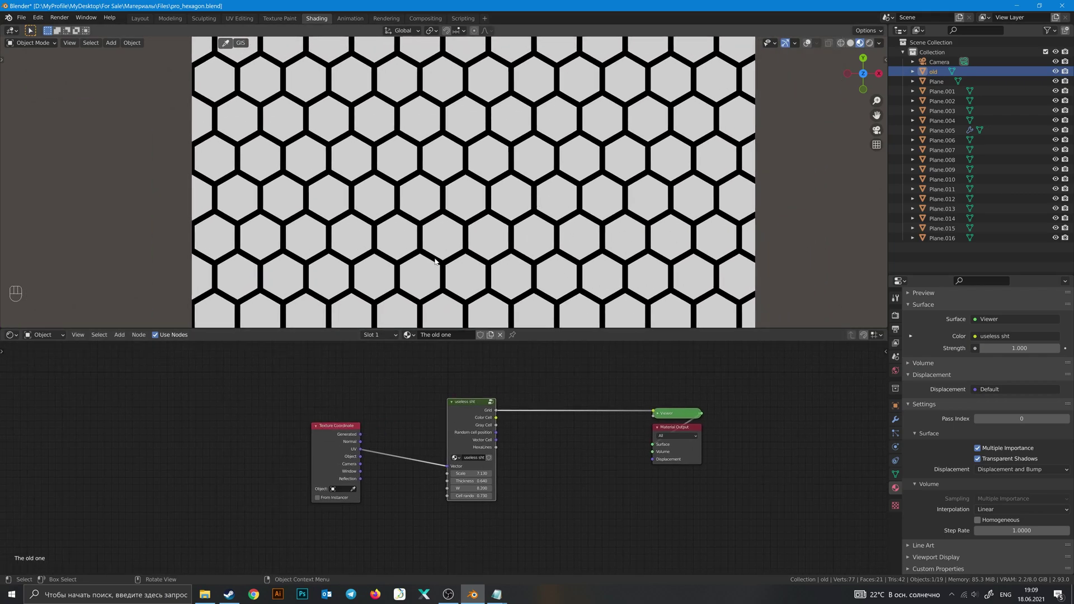
scroll(532, 417, "up", 5)
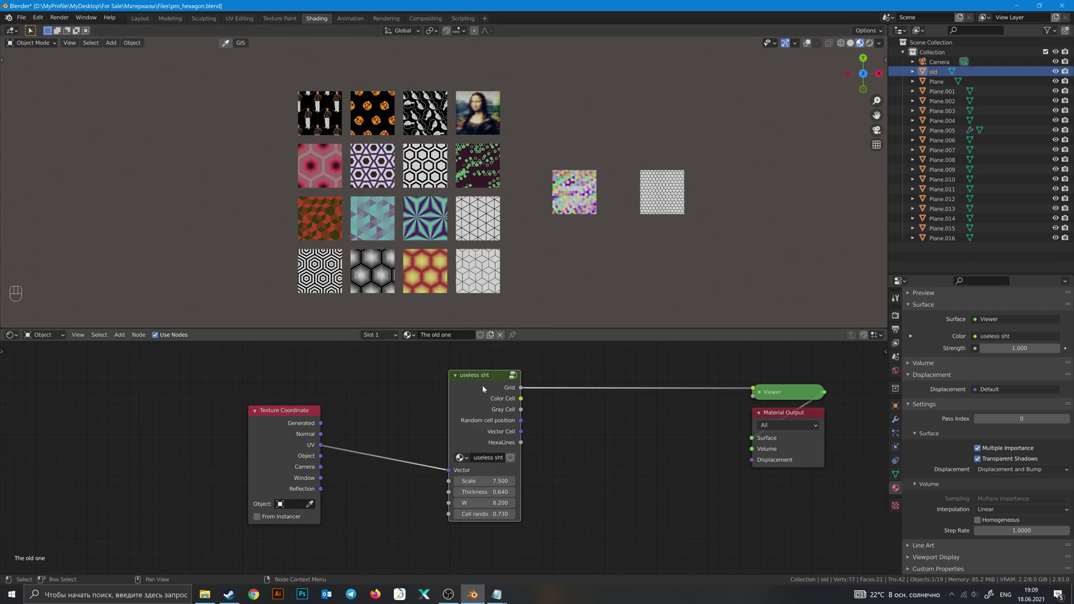
left_click_drag(482, 385, 506, 386)
Step: Select the multicoloured hexagon plane, reposition its Hex and ColorRamp nodes closer together, and preview the ColorRamp
left_click(580, 196)
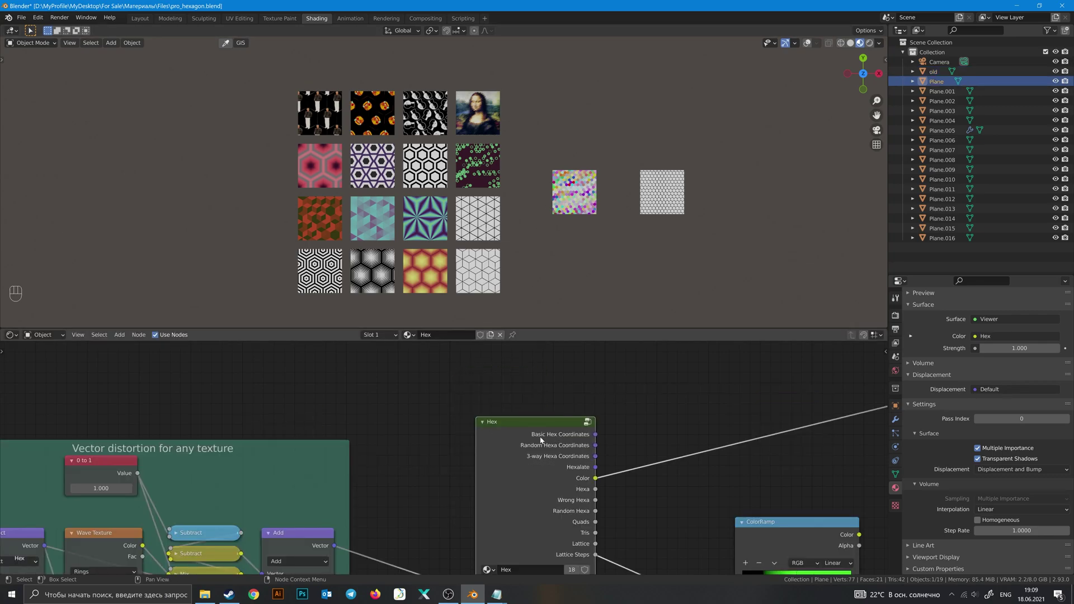
left_click_drag(523, 394, 567, 378)
scroll(423, 438, "down", 4)
middle_click_drag(404, 432, 457, 418)
mouse_move(541, 360)
left_mouse_down()
mouse_move(529, 374)
mouse_move(542, 363)
left_mouse_up()
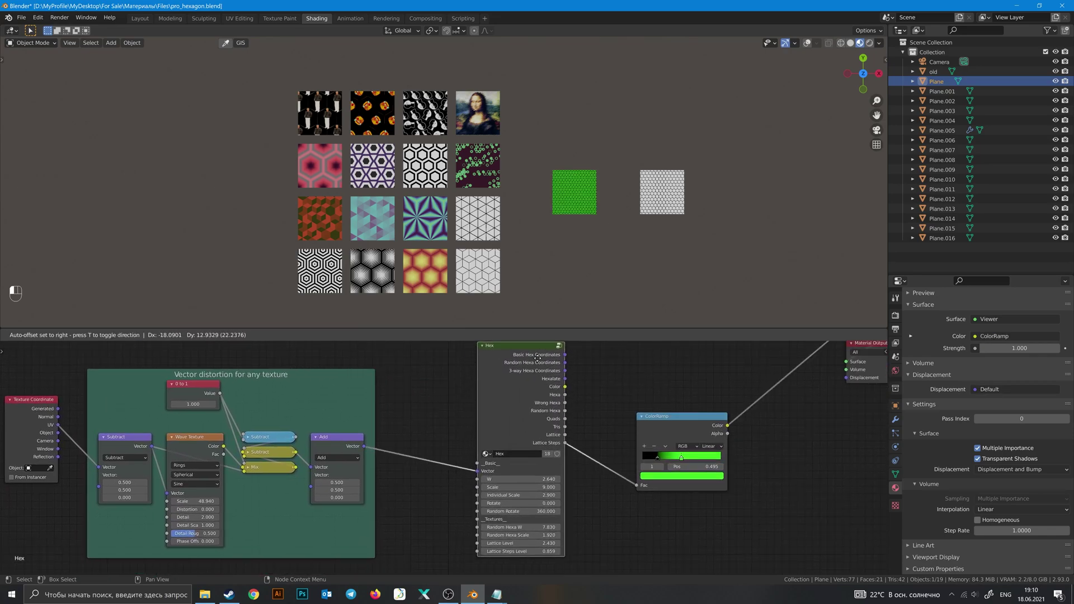
left_click_drag(668, 414, 656, 388)
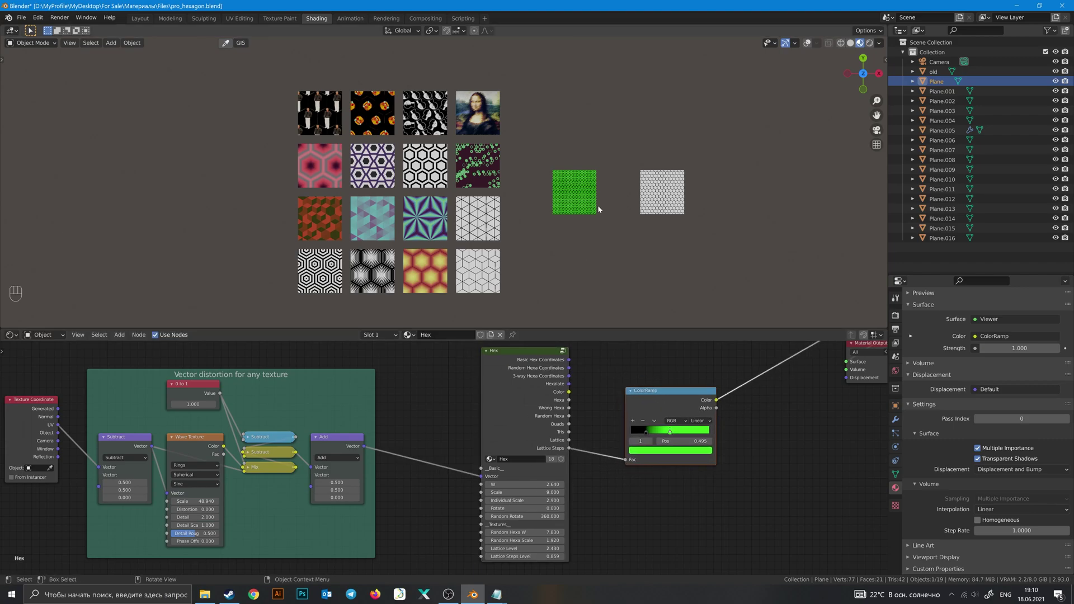
scroll(558, 283, "up", 7)
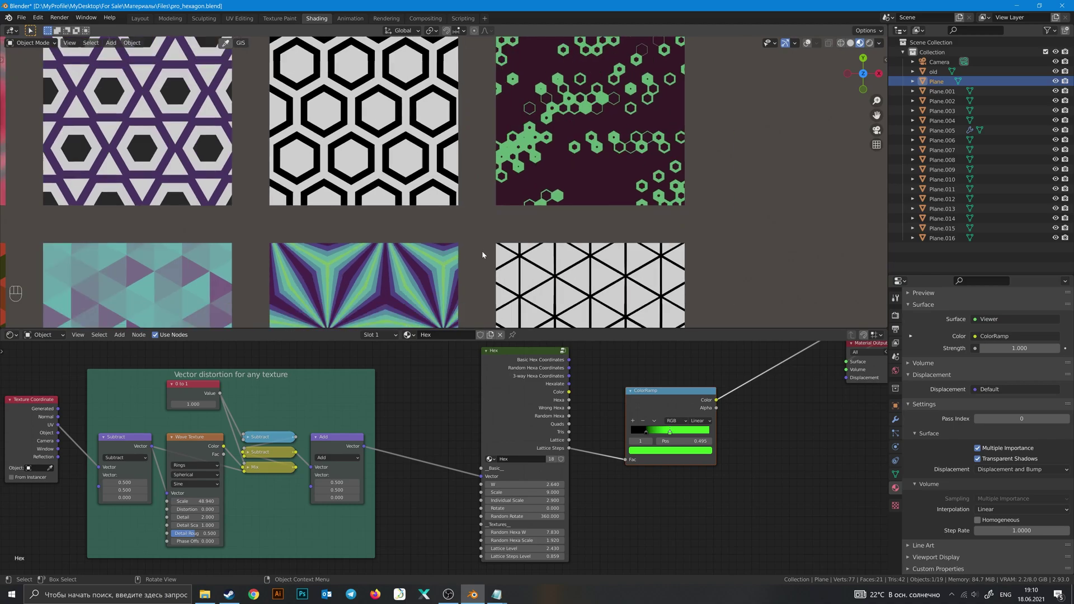
scroll(481, 253, "down", 7)
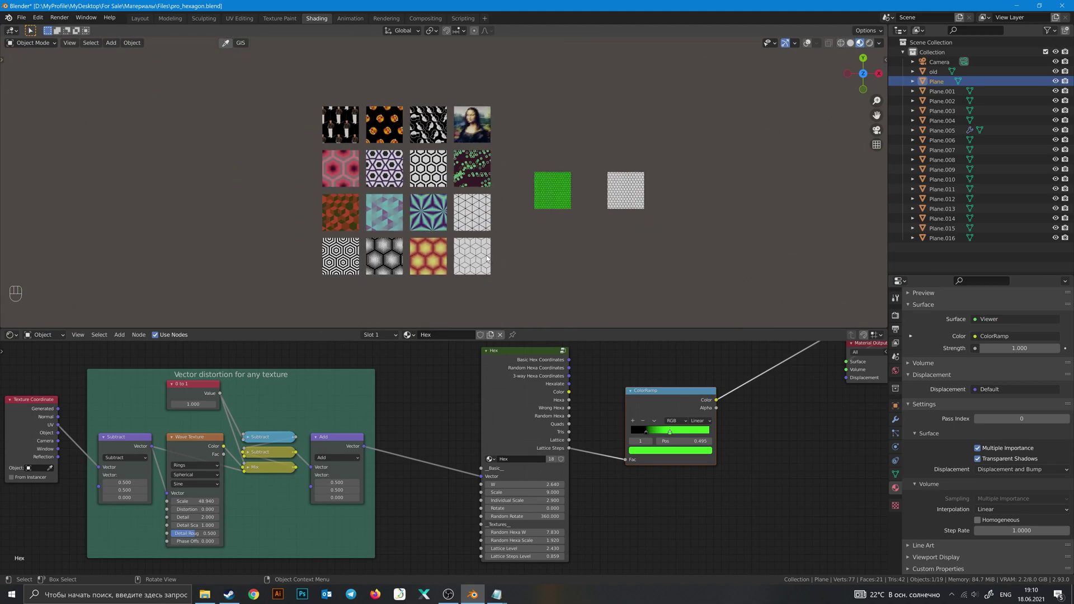